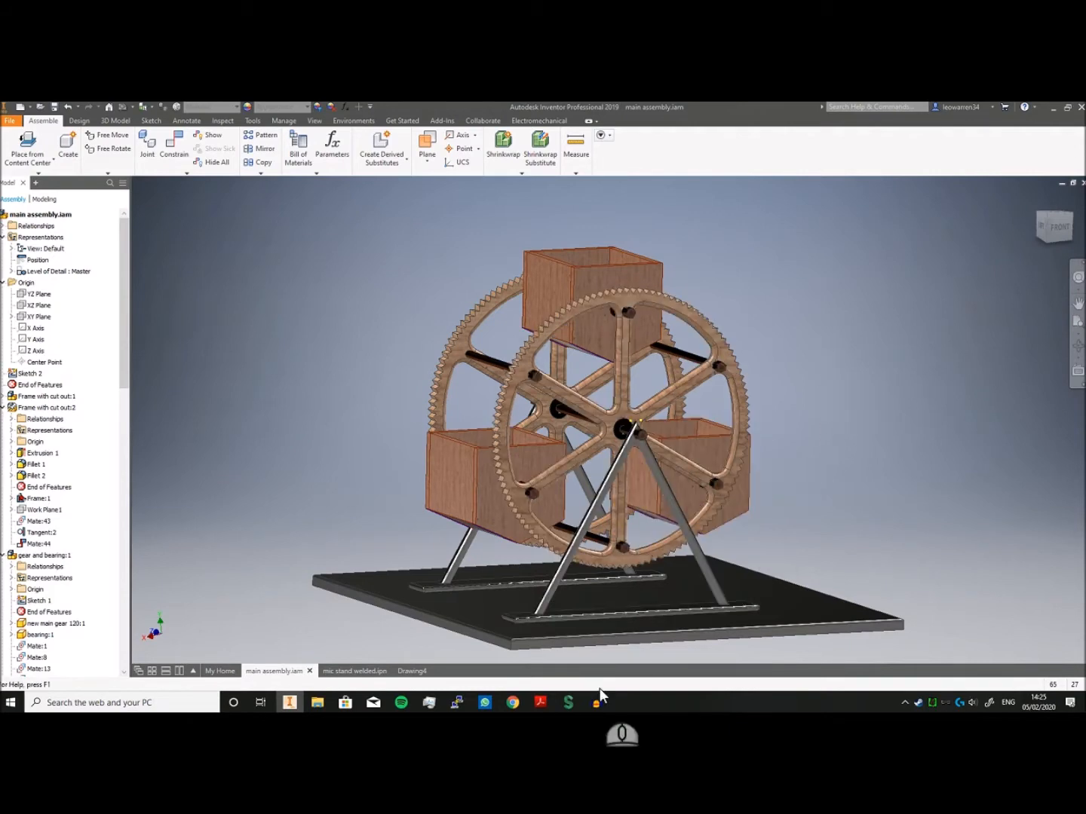
# Review the drawing objectives in the ACU Inventor exam PDF in Acrobat Reader, and open the Drawing4 document in Inventor.
pyautogui.click(538, 703)
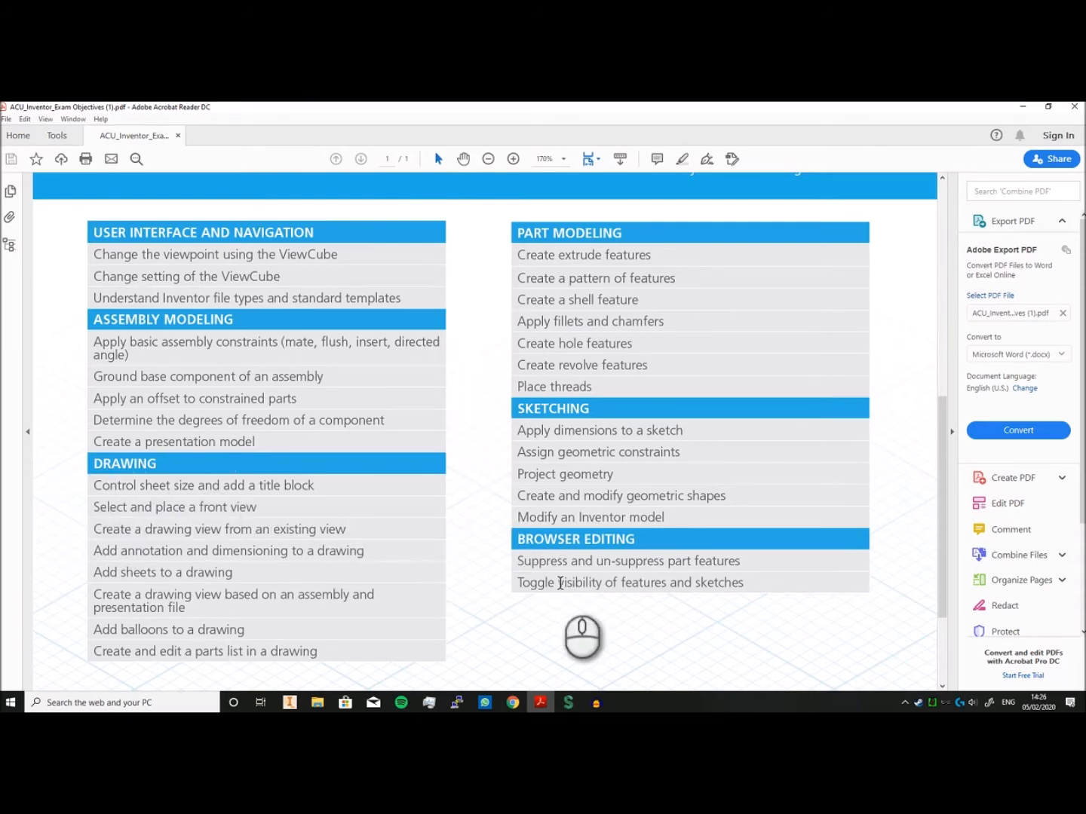
pyautogui.click(288, 702)
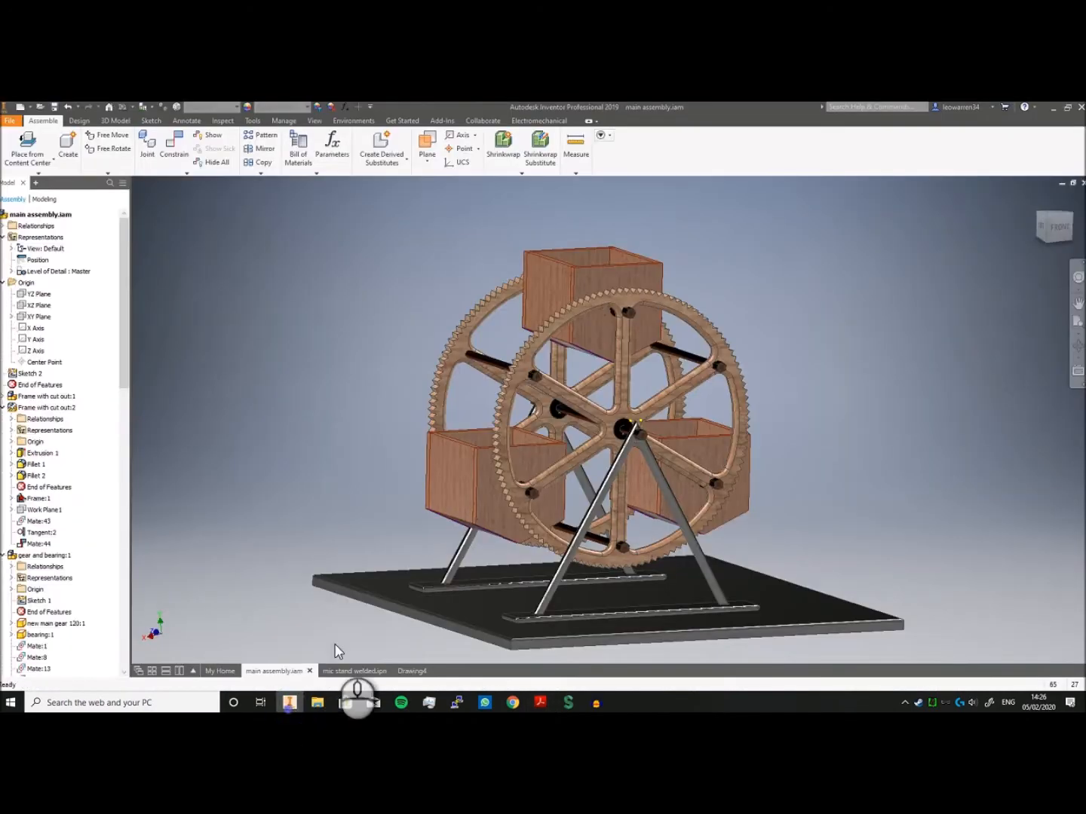
pyautogui.click(411, 670)
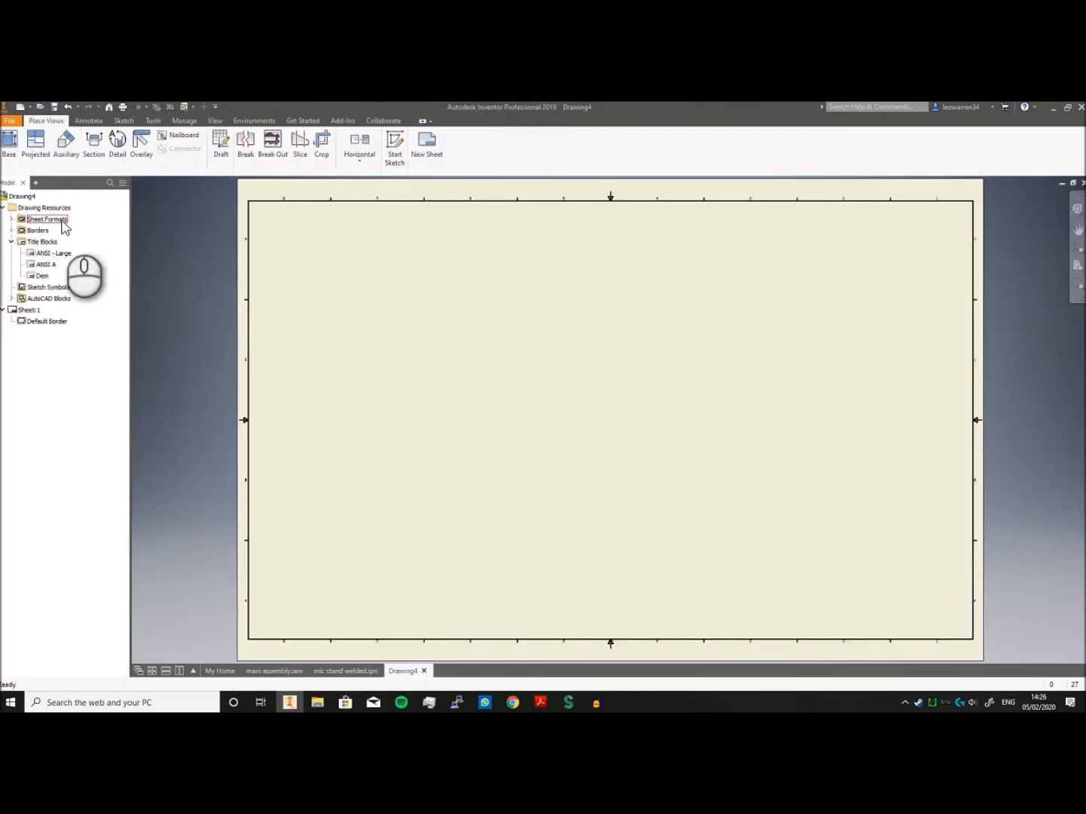
# Edit Sheet:1 and set its size to D.
pyautogui.click(30, 310)
pyautogui.rightClick(30, 310)
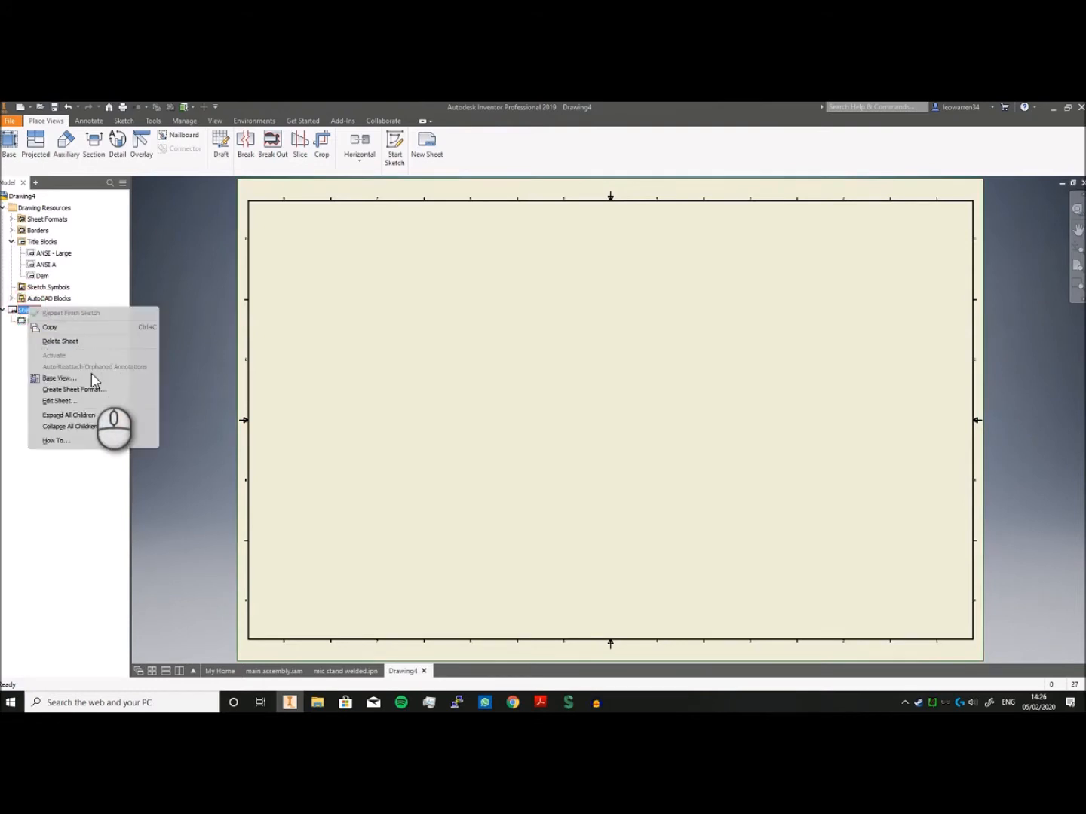
pyautogui.click(69, 400)
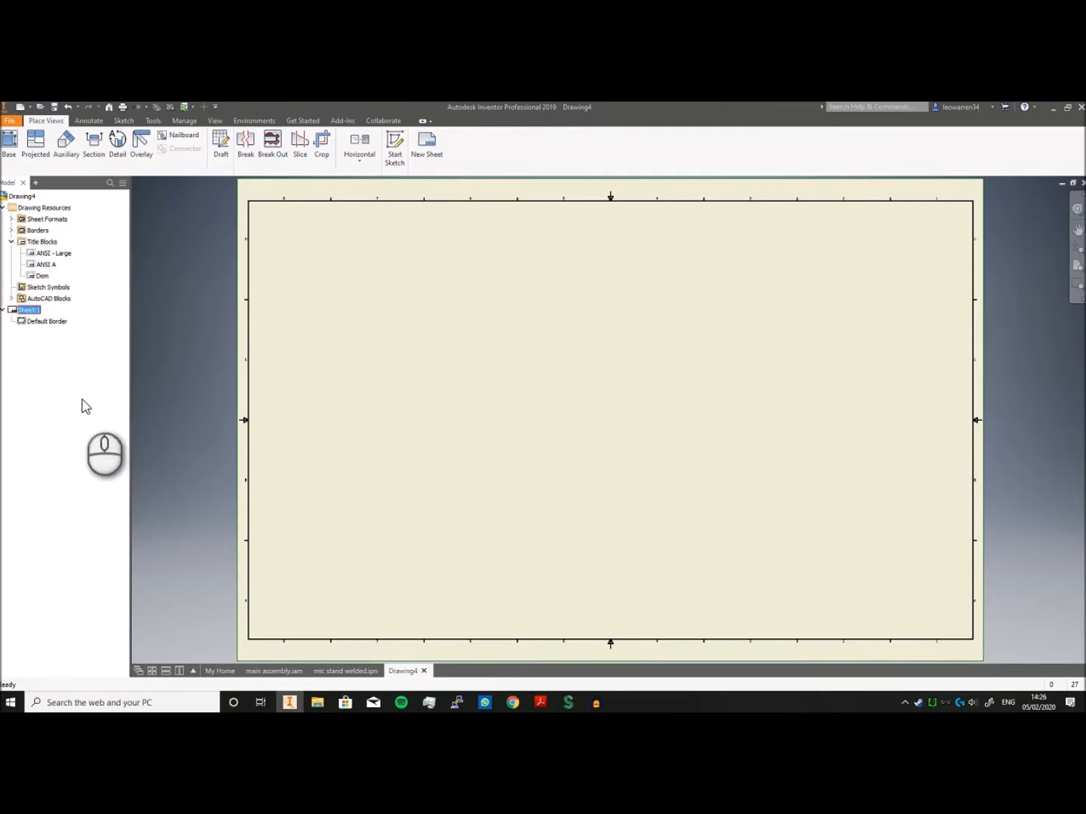
pyautogui.click(168, 255)
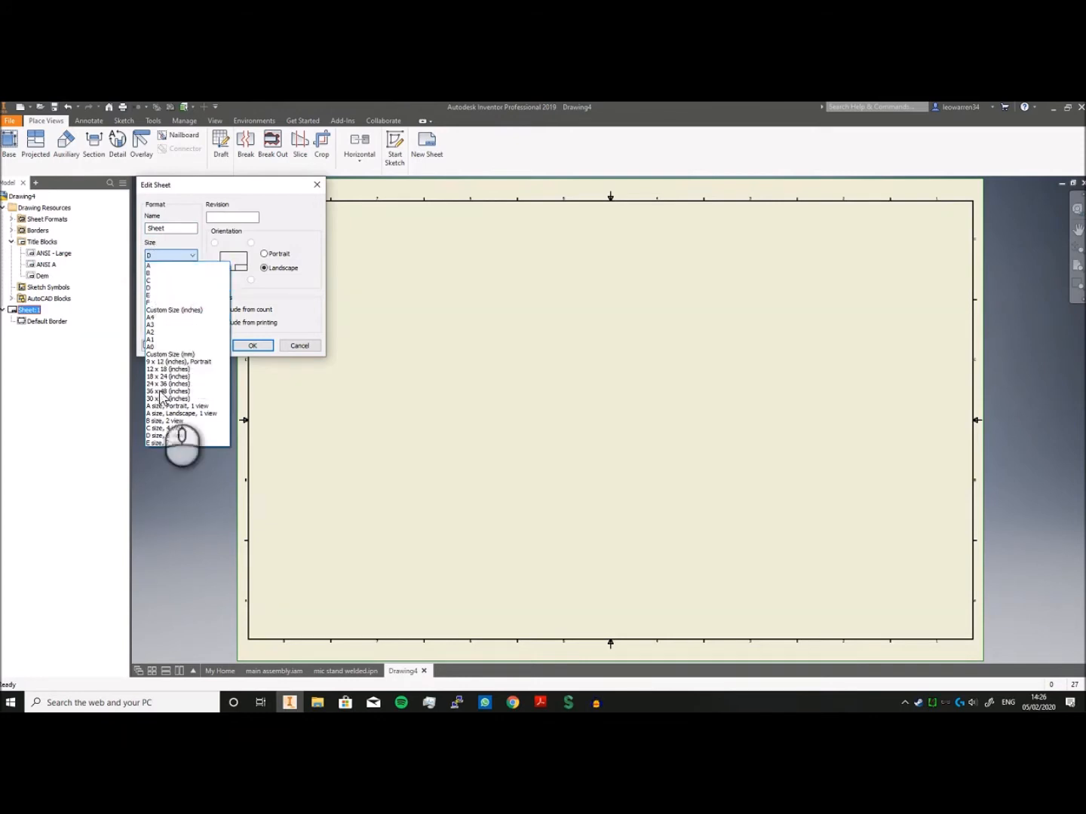
pyautogui.click(149, 290)
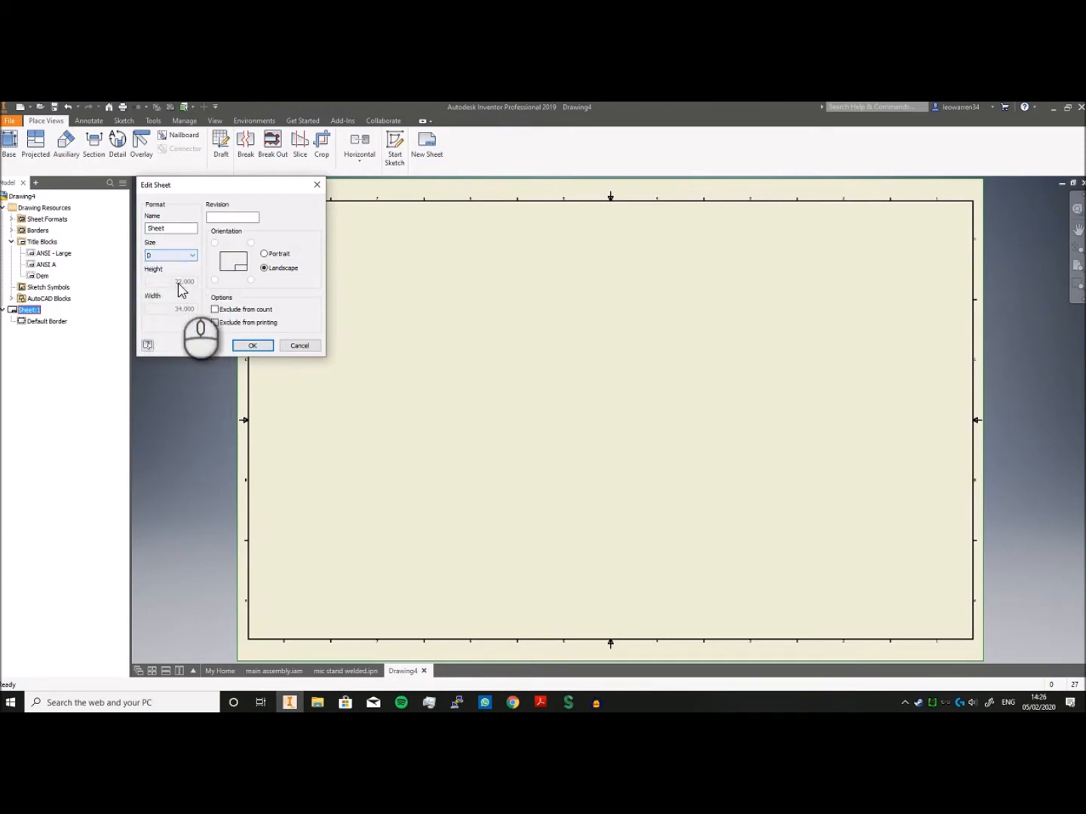
pyautogui.click(261, 345)
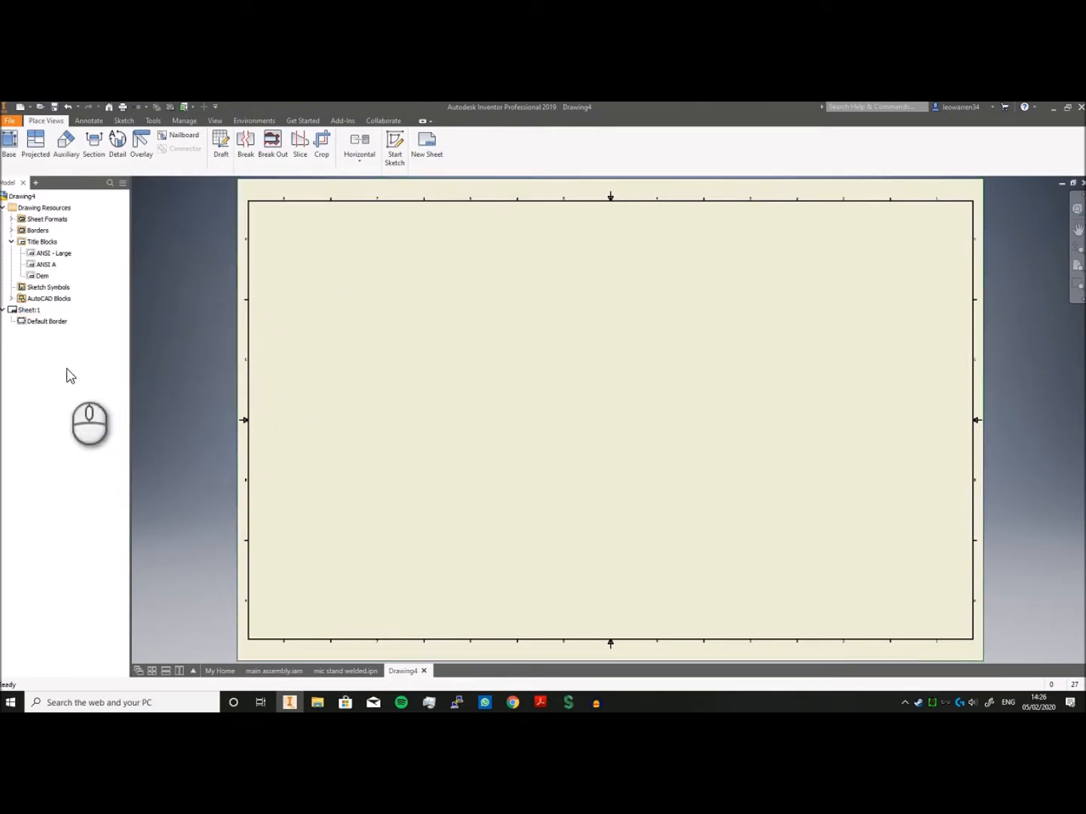
# Define a new title block and sketch a wide rectangle for it near the sheet's lower-right corner.
pyautogui.rightClick(52, 242)
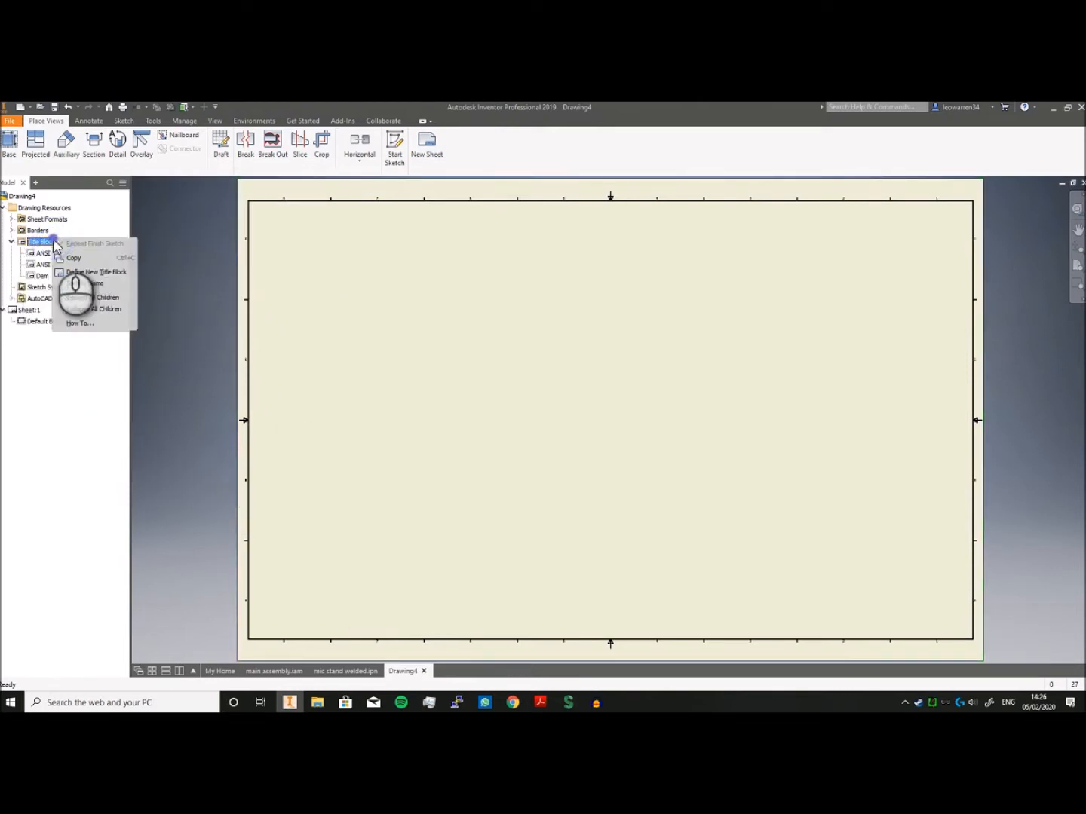
pyautogui.click(87, 273)
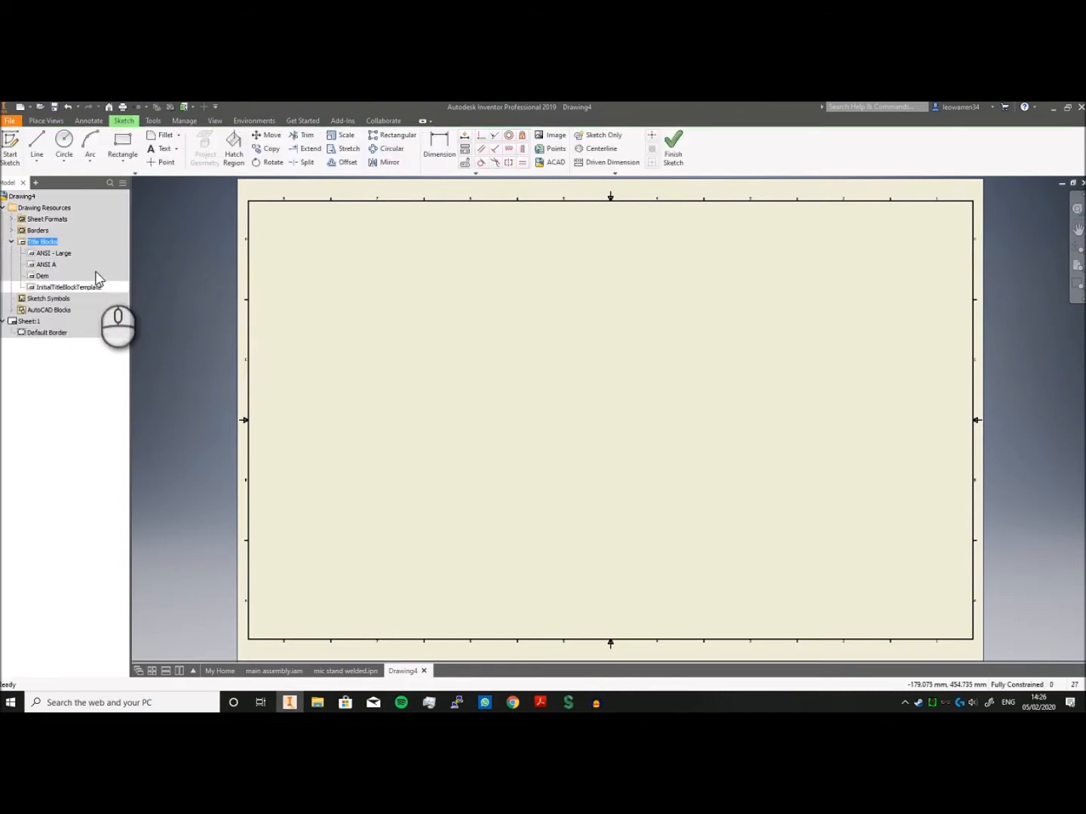
pyautogui.click(119, 149)
pyautogui.click(906, 611)
pyautogui.click(674, 500)
pyautogui.rightClick(591, 405)
pyautogui.click(627, 397)
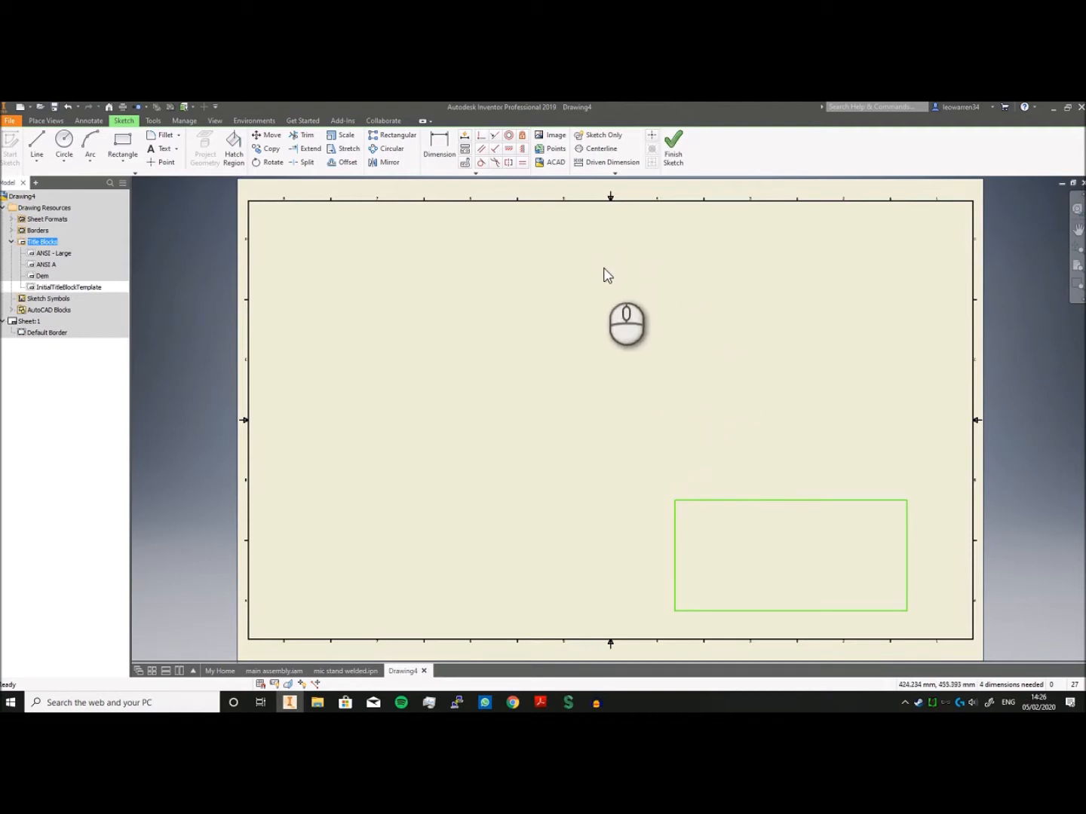
# Insert the image background2.png into the title block sketch, above and left of the rectangle.
pyautogui.click(548, 135)
pyautogui.click(482, 344)
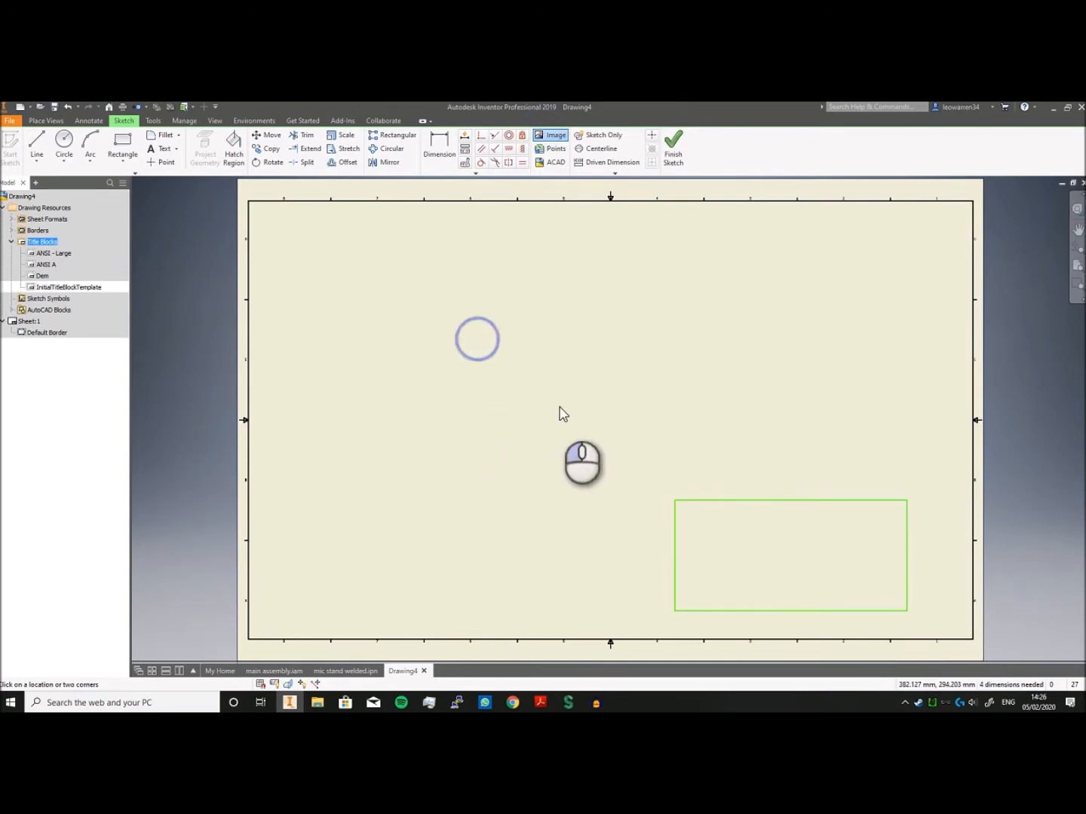
pyautogui.doubleClick(498, 404)
pyautogui.click(592, 458)
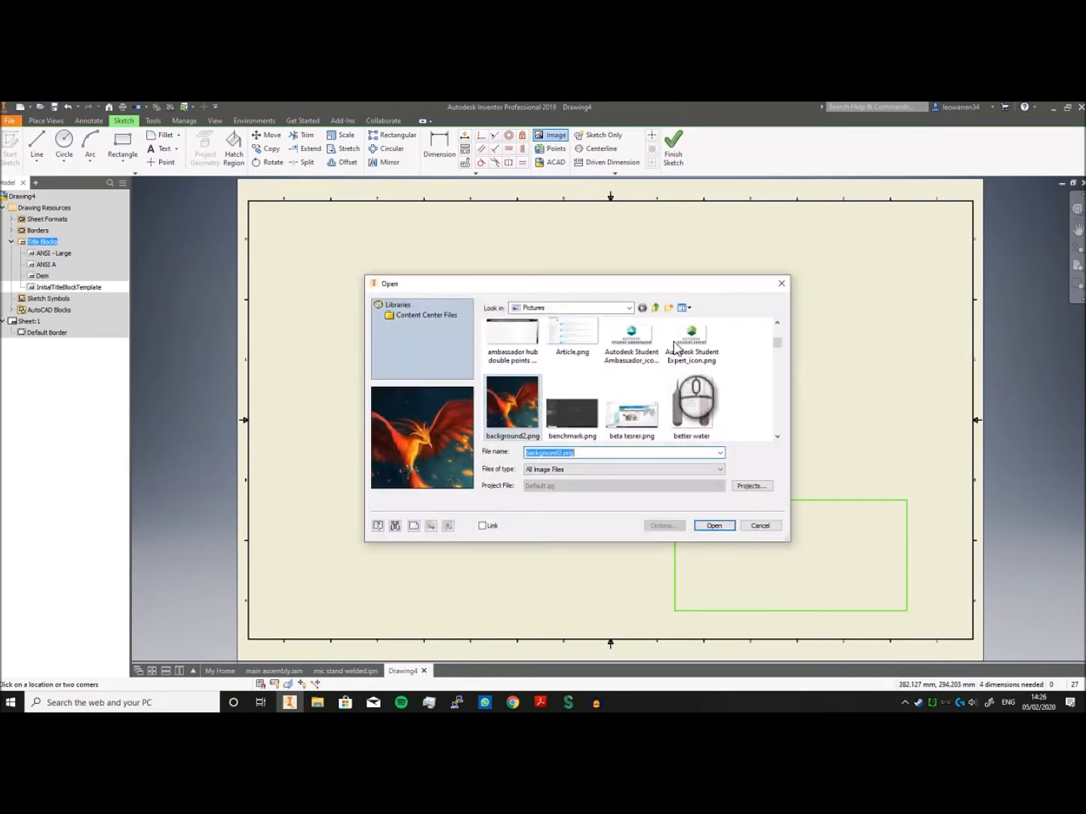
pyautogui.click(758, 526)
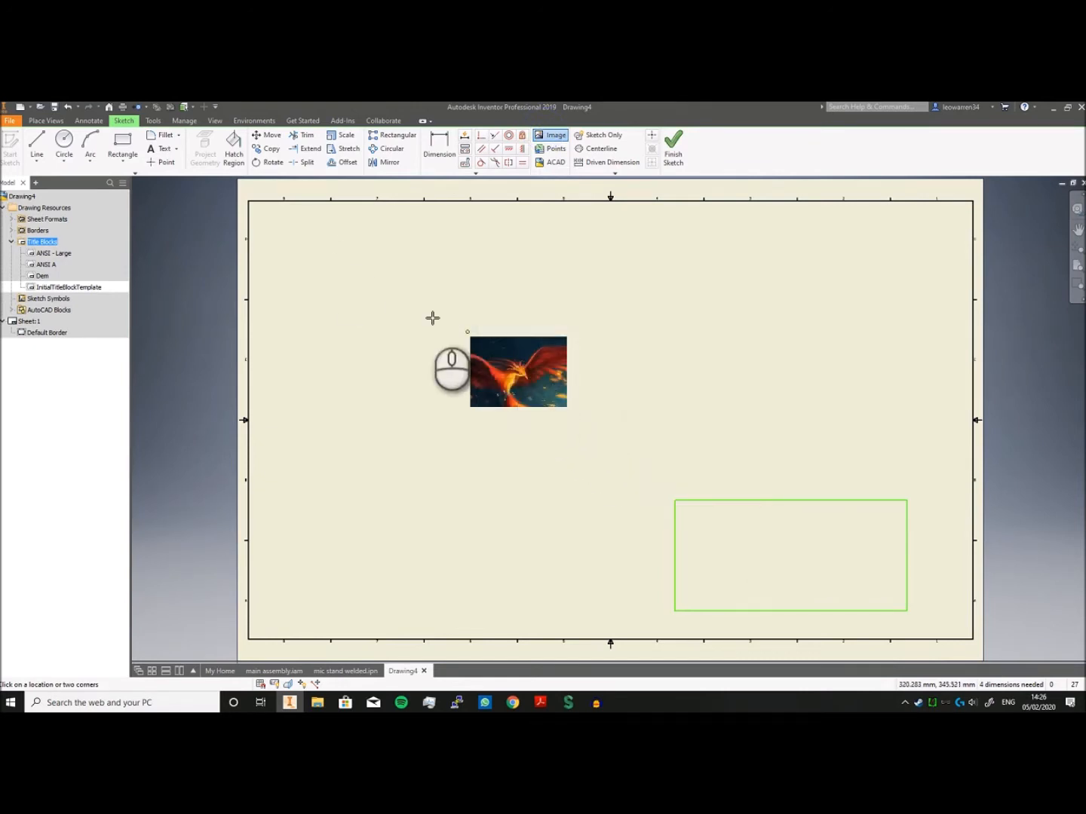
pyautogui.click(265, 135)
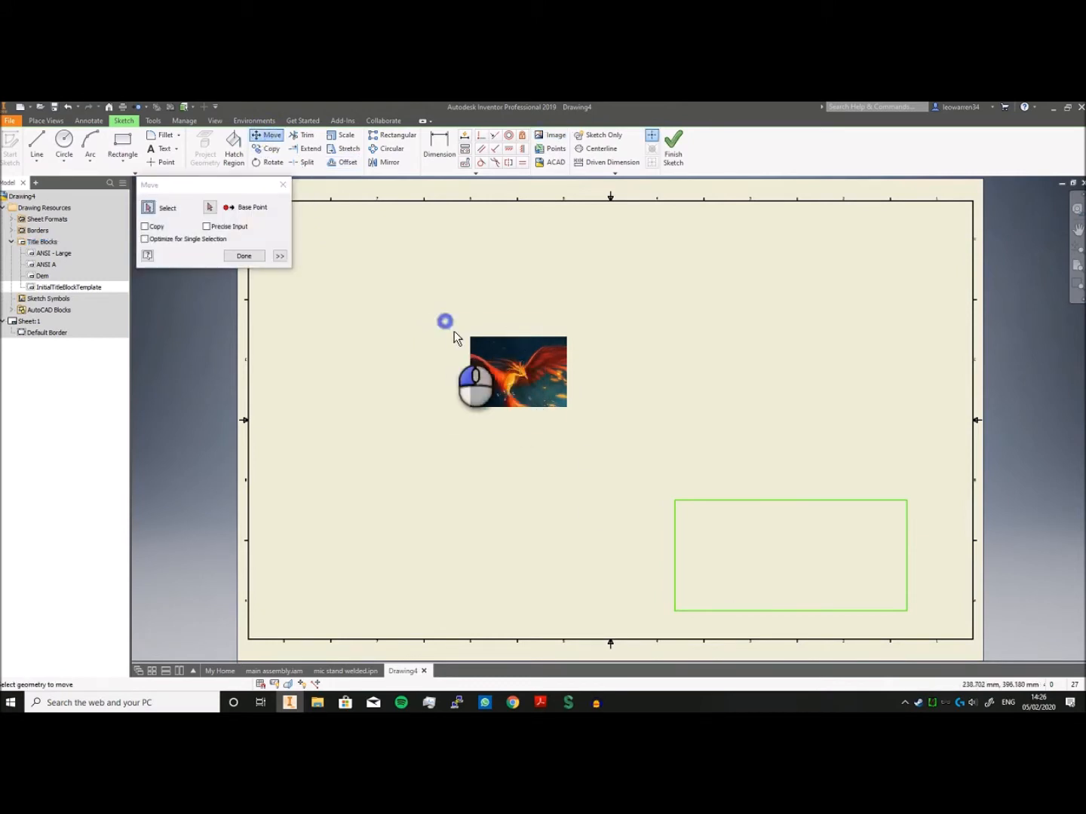
pyautogui.click(530, 375)
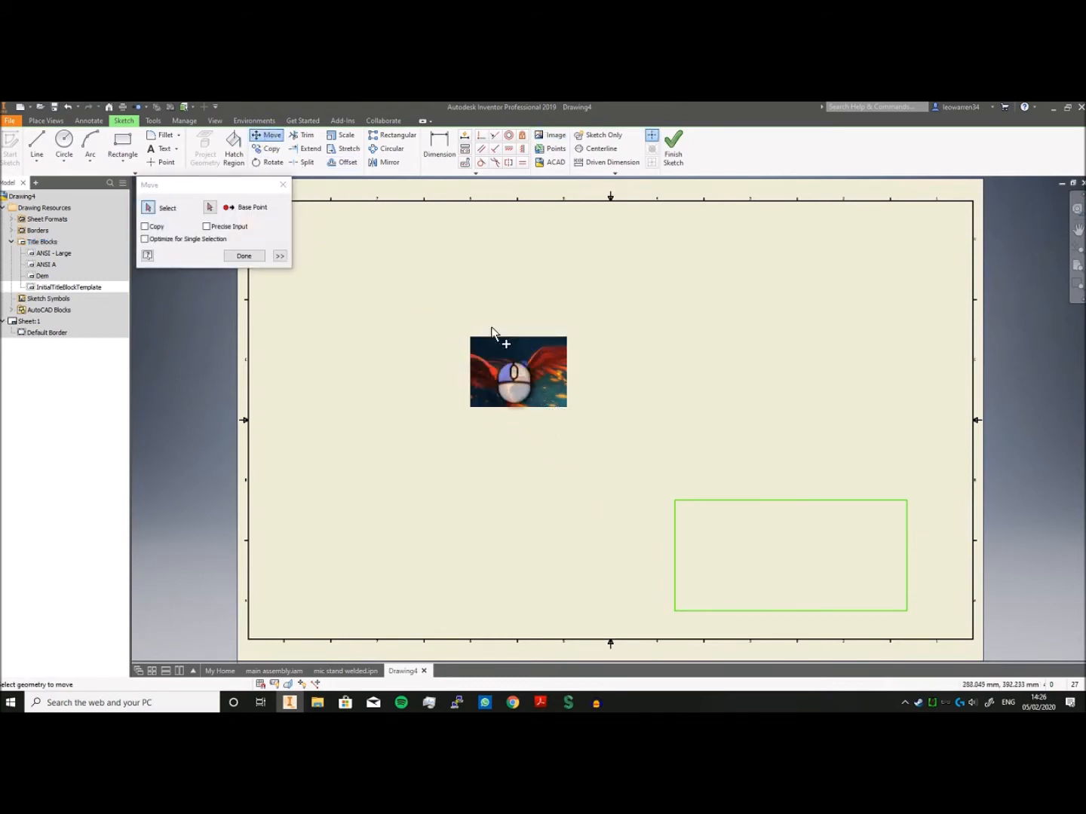
pyautogui.click(243, 256)
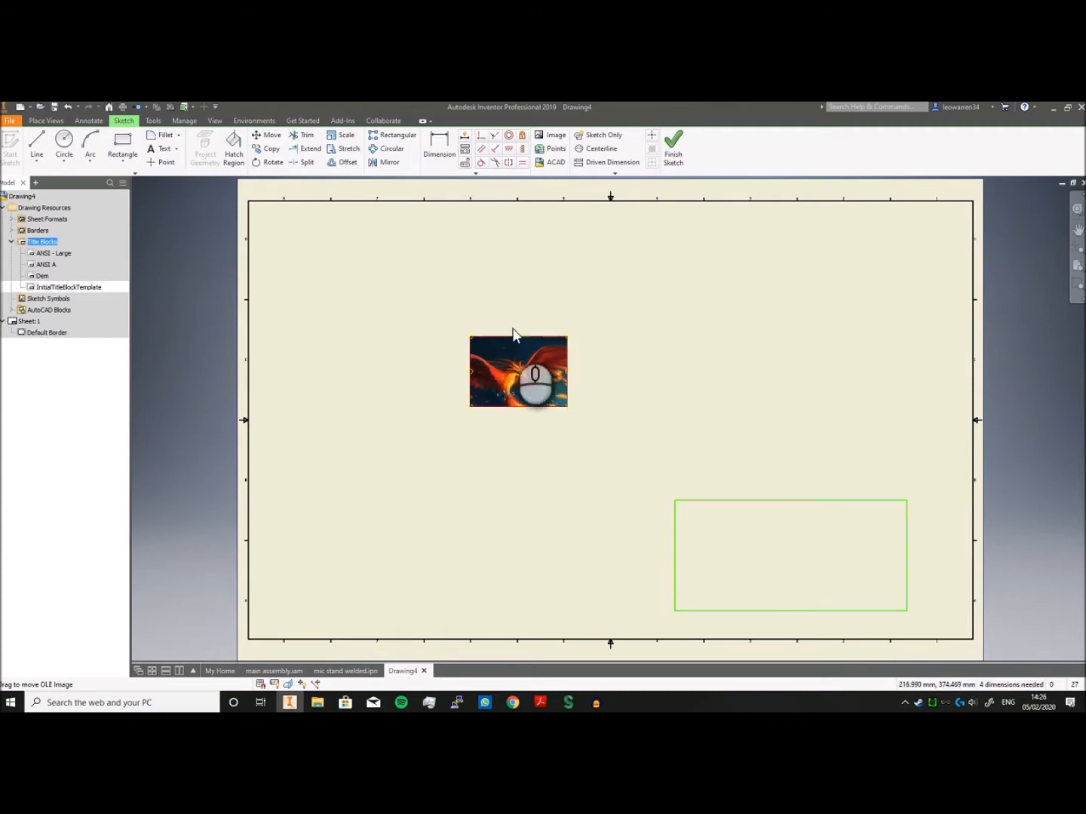
# Finish the title block sketch and save it under the name Test.
pyautogui.click(671, 152)
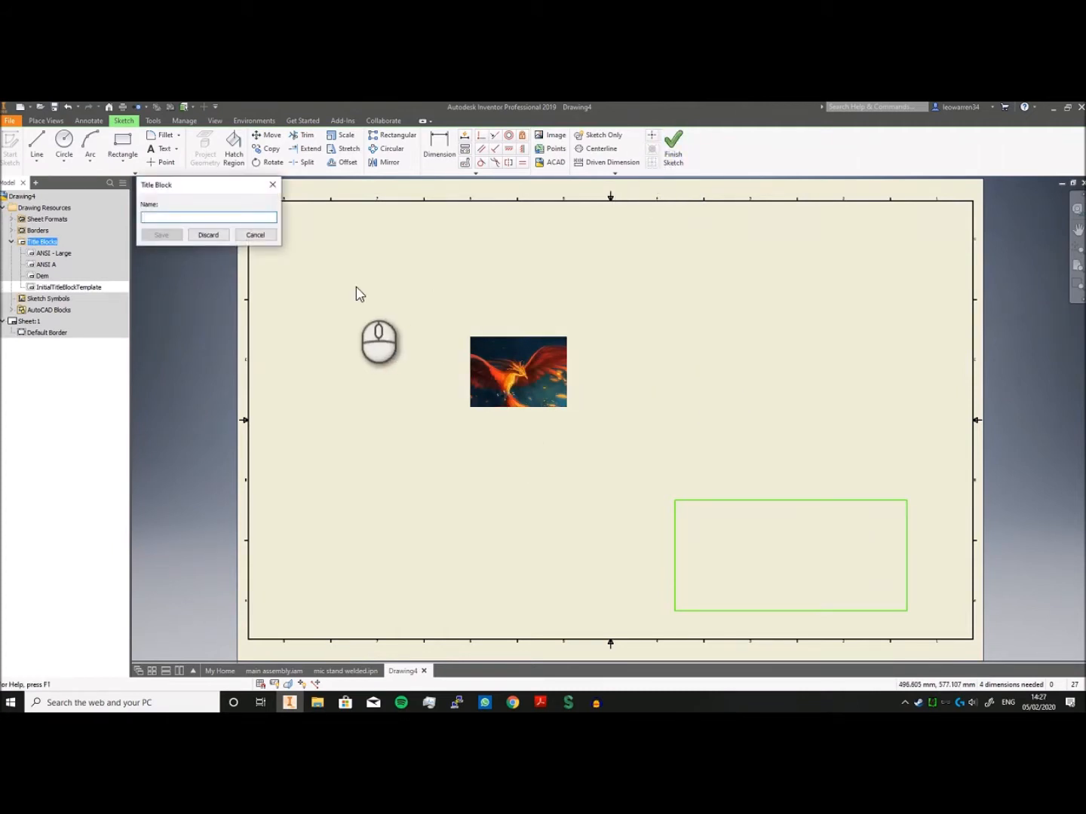
pyautogui.write('Test')
pyautogui.press('Return')
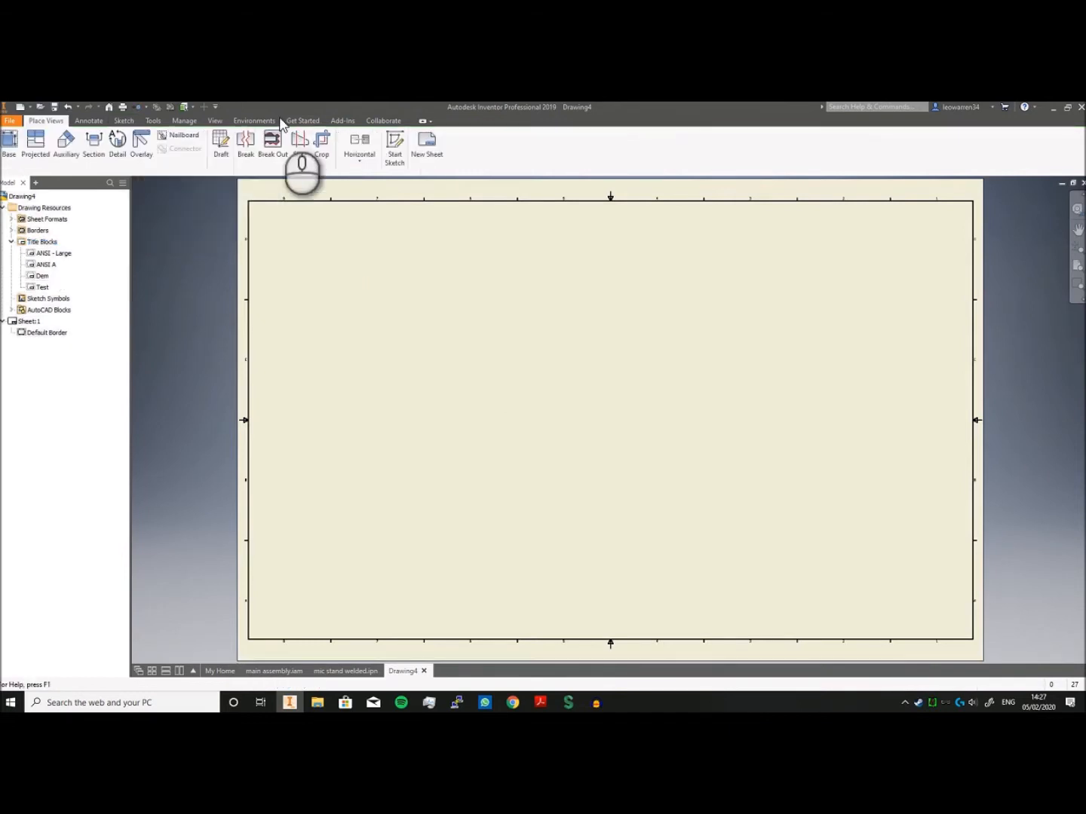
# Insert the Test title block on Sheet:1 and delete it from the sheet again.
pyautogui.rightClick(39, 286)
pyautogui.click(79, 331)
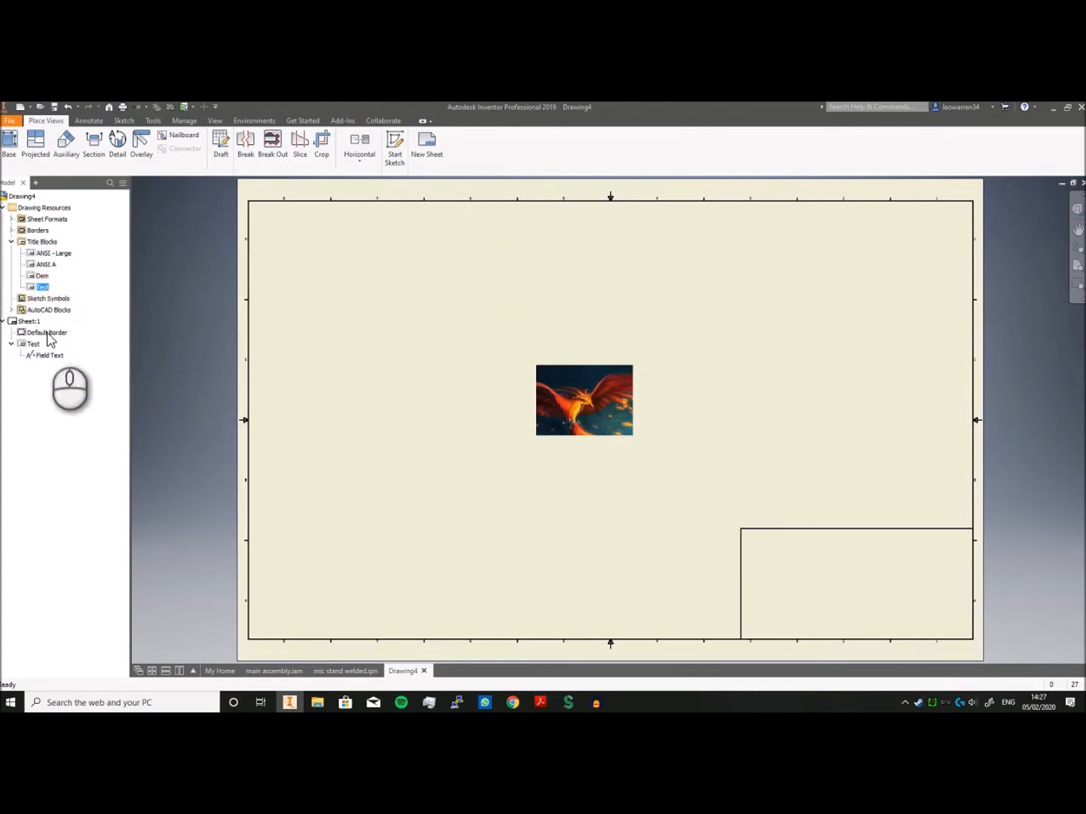
pyautogui.press('Delete')
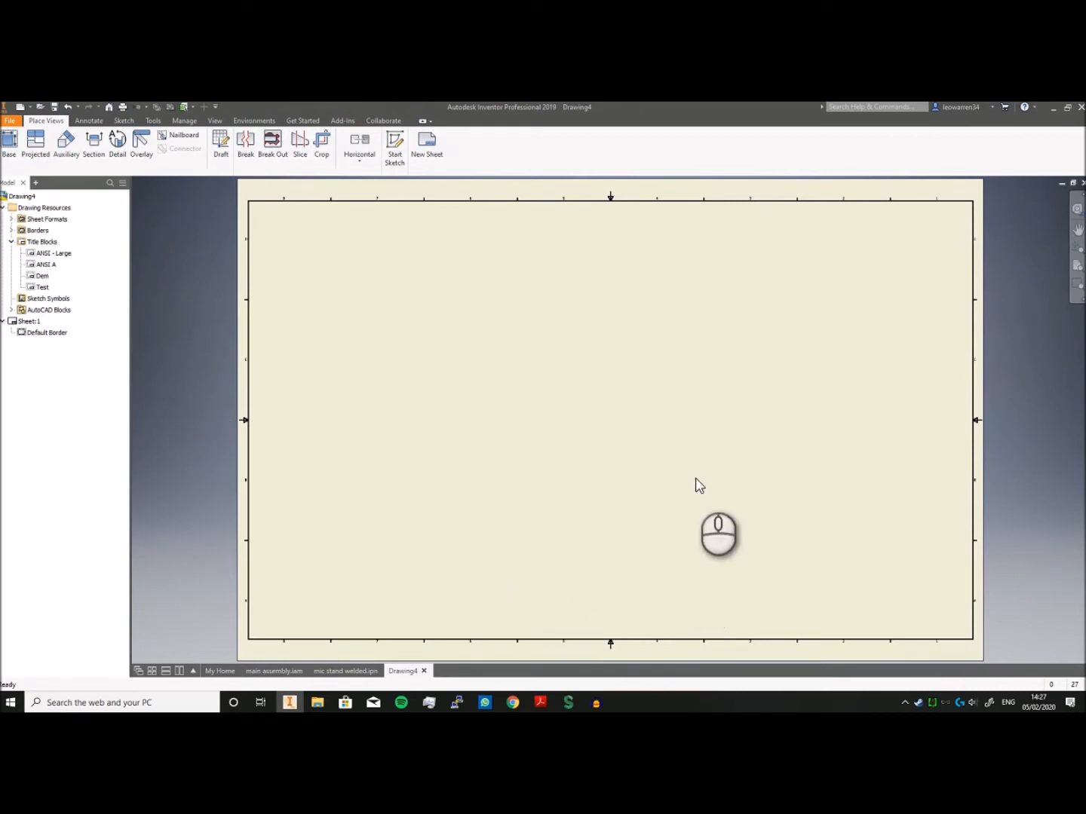
# Insert the ANSI A title block on Sheet:1 and inspect its fields.
pyautogui.rightClick(46, 266)
pyautogui.click(92, 295)
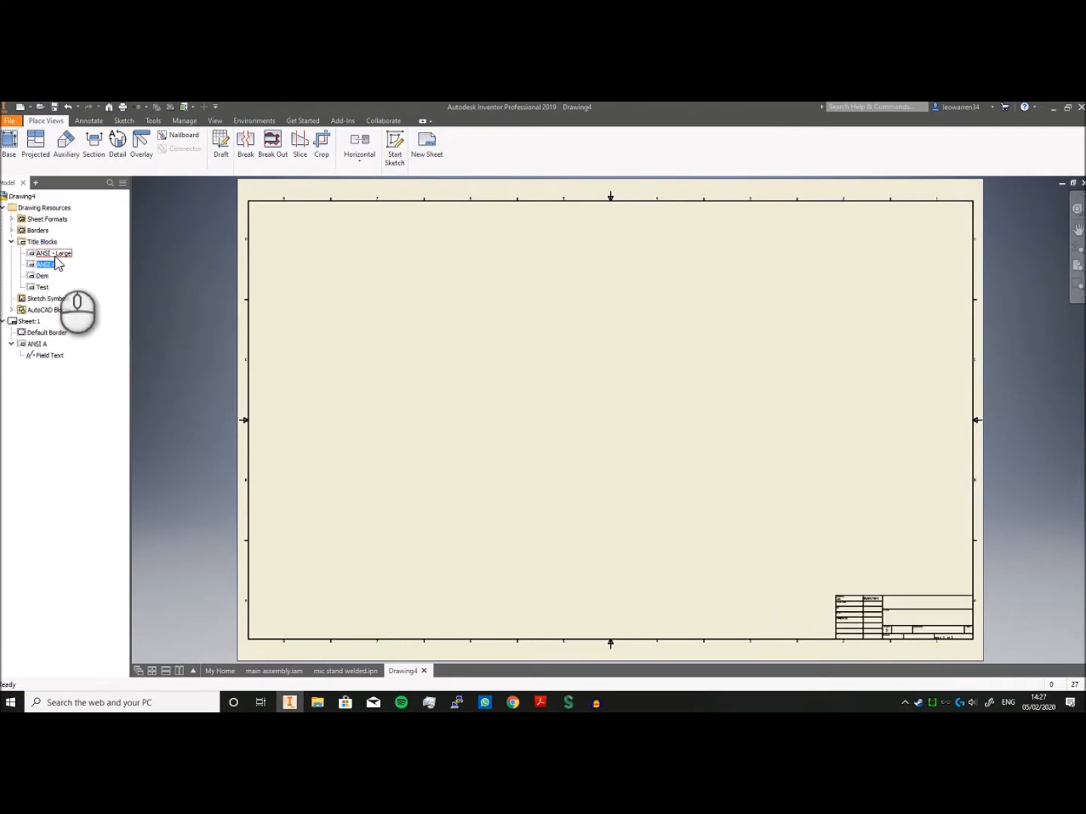
pyautogui.scroll(3, 919, 608)
pyautogui.scroll(-6, 916, 614)
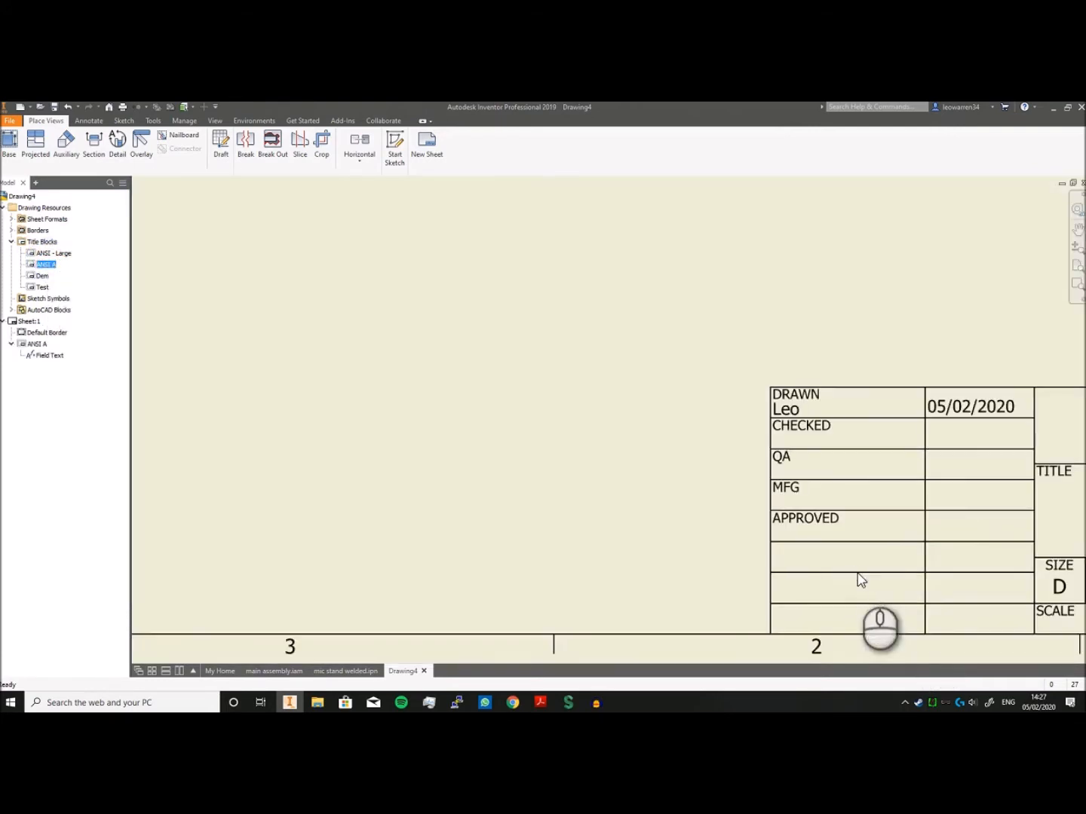
pyautogui.scroll(2, 841, 517)
pyautogui.scroll(4, 845, 513)
pyautogui.scroll(-2, 807, 444)
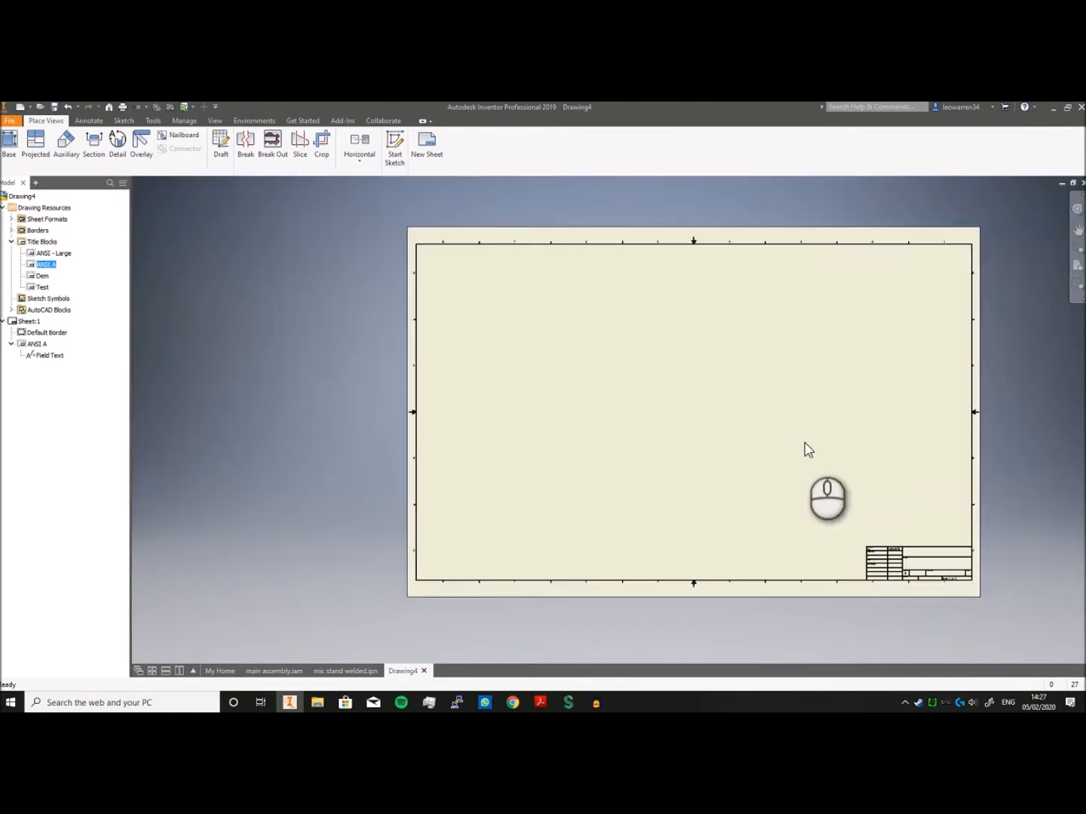
# Check the exam objectives in Acrobat Reader, and in Inventor start a front base view of the main assembly on the sheet's left half.
pyautogui.click(539, 702)
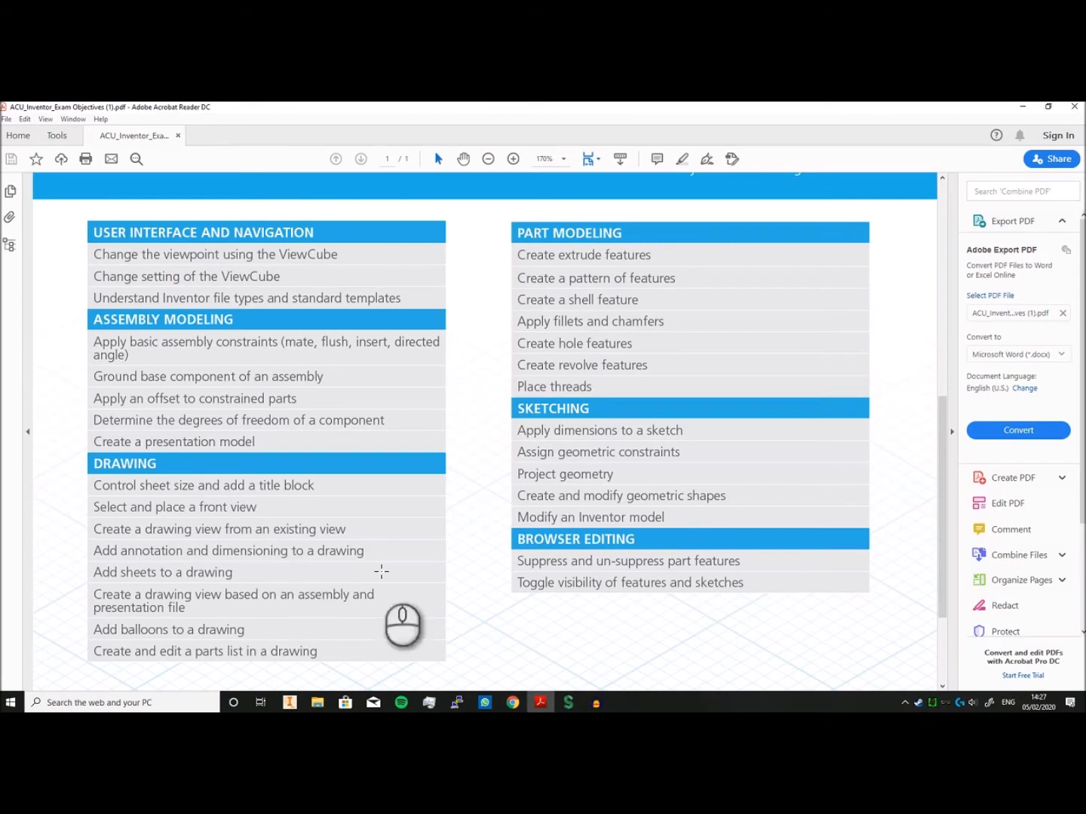
pyautogui.click(290, 701)
pyautogui.click(6, 145)
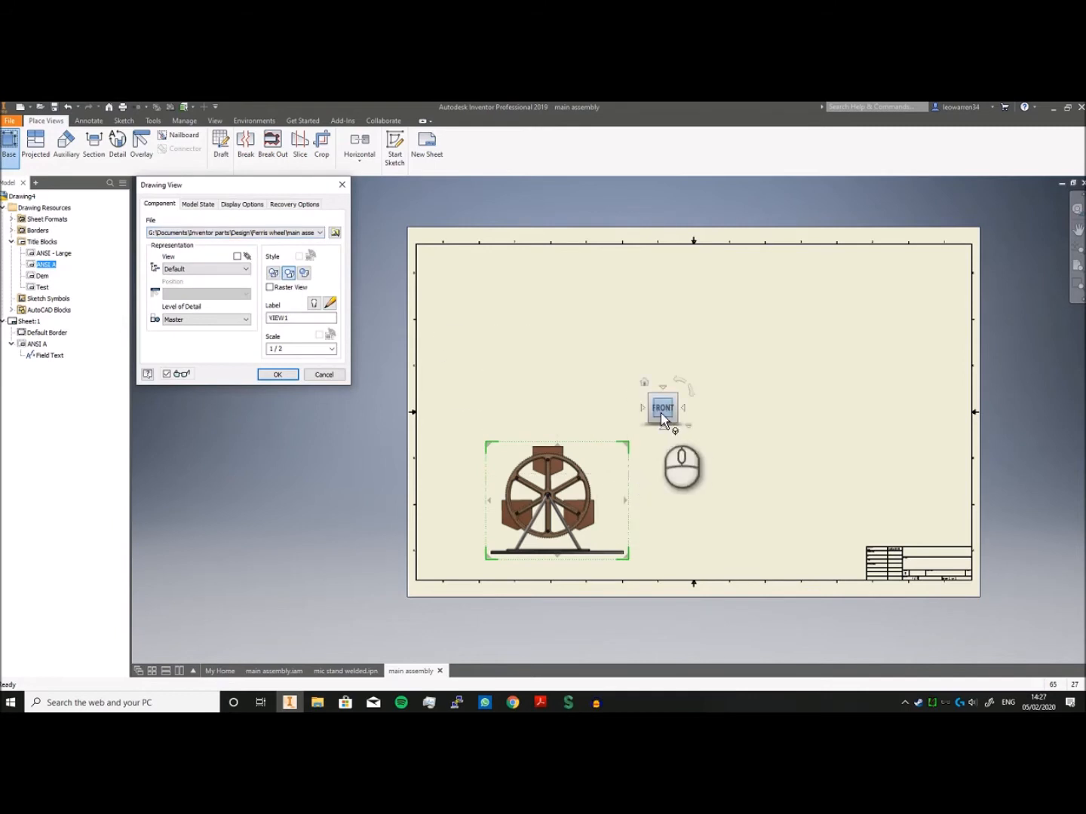
pyautogui.moveTo(620, 457); pyautogui.dragTo(594, 411)
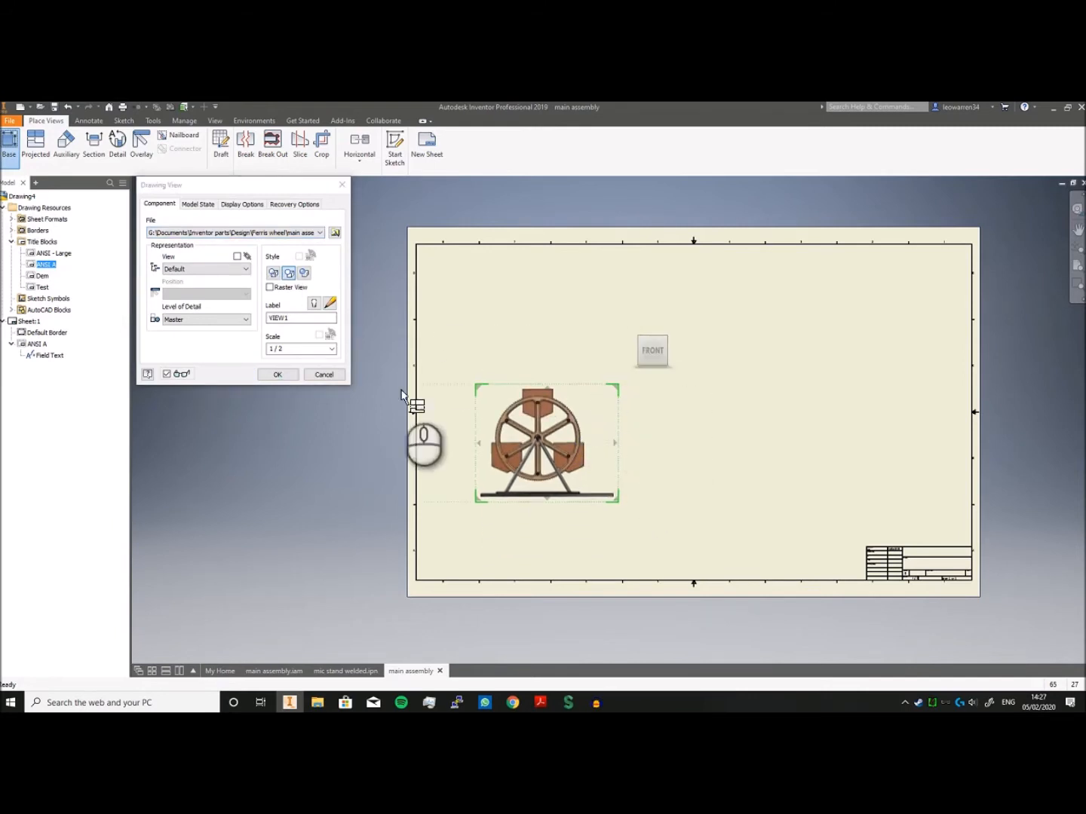
# Set the base view's scale to 1 : 1, position it in the sheet's lower-left area and create it.
pyautogui.click(287, 348)
pyautogui.click(331, 349)
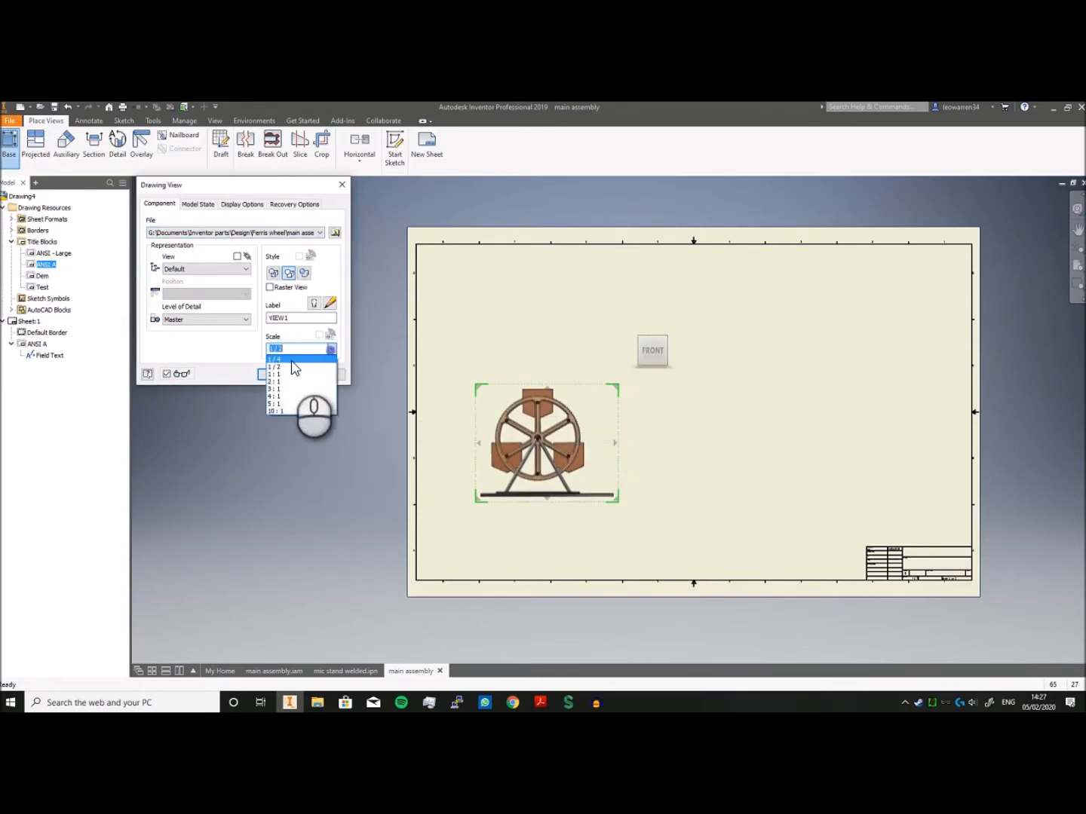
pyautogui.click(294, 368)
pyautogui.moveTo(647, 390); pyautogui.dragTo(671, 407)
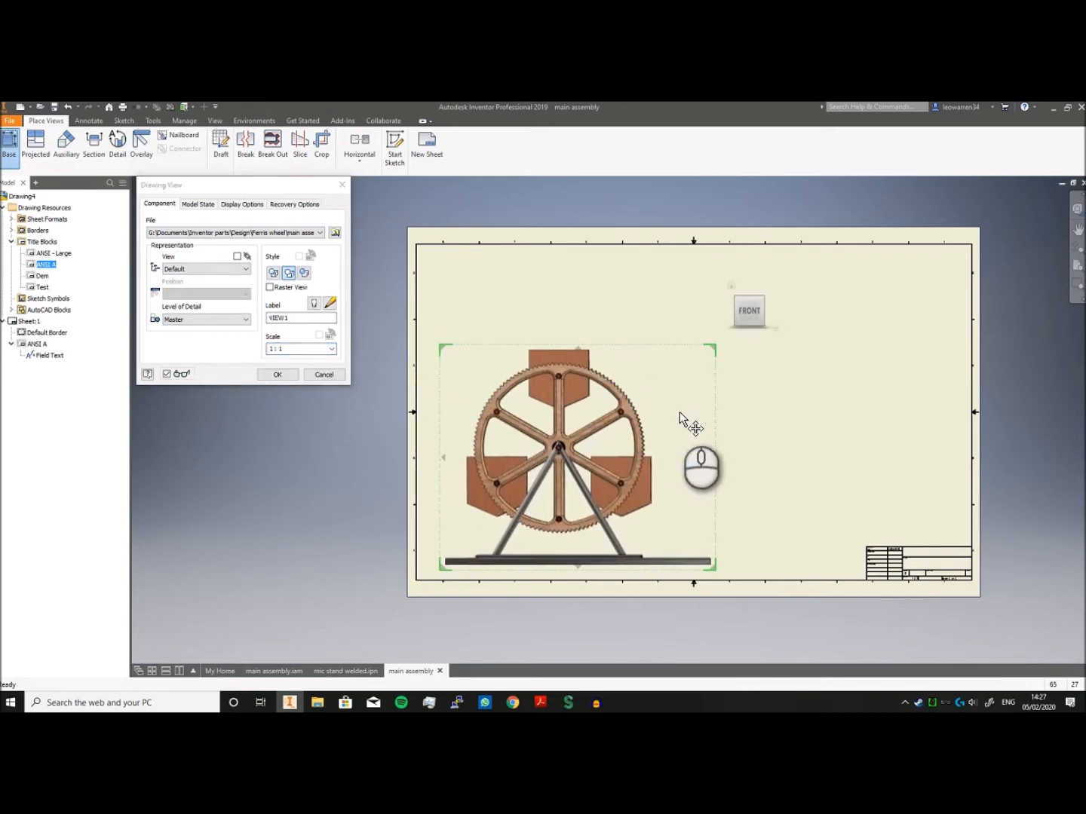
pyautogui.click(280, 375)
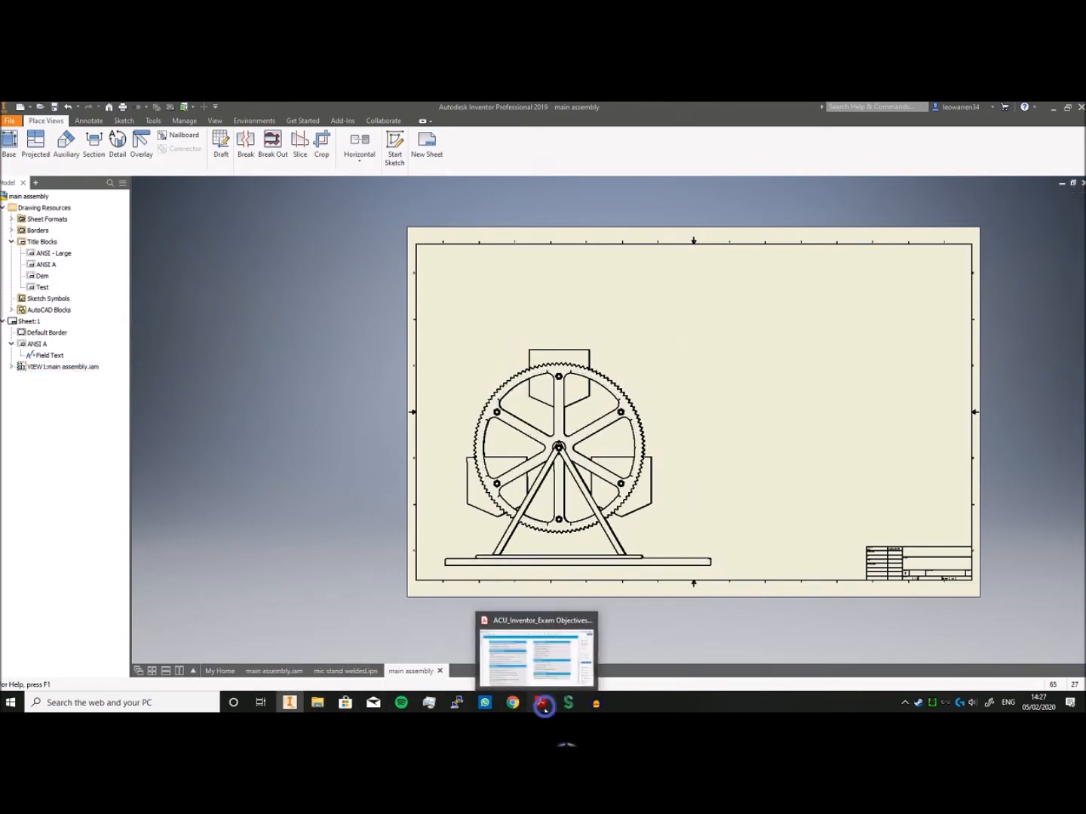
# Check the exam objectives in Acrobat Reader, and in Inventor try to create three isometric projected views from the front base view.
pyautogui.click(539, 703)
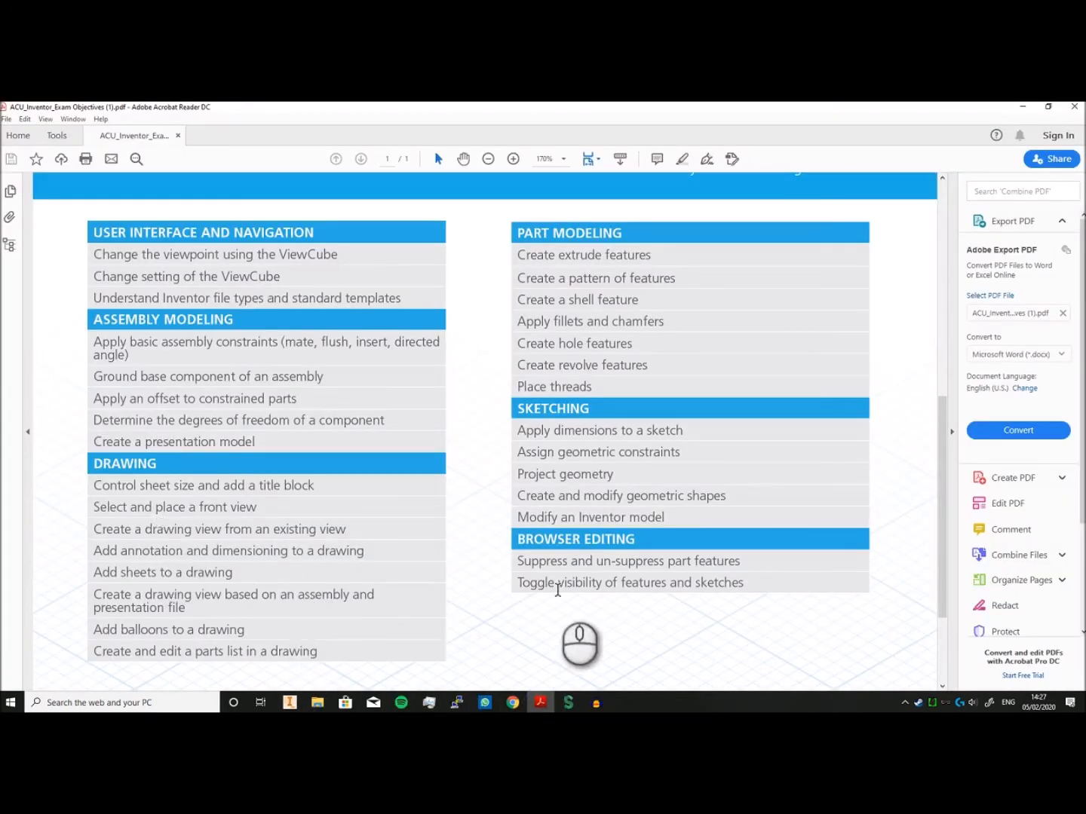
pyautogui.click(288, 702)
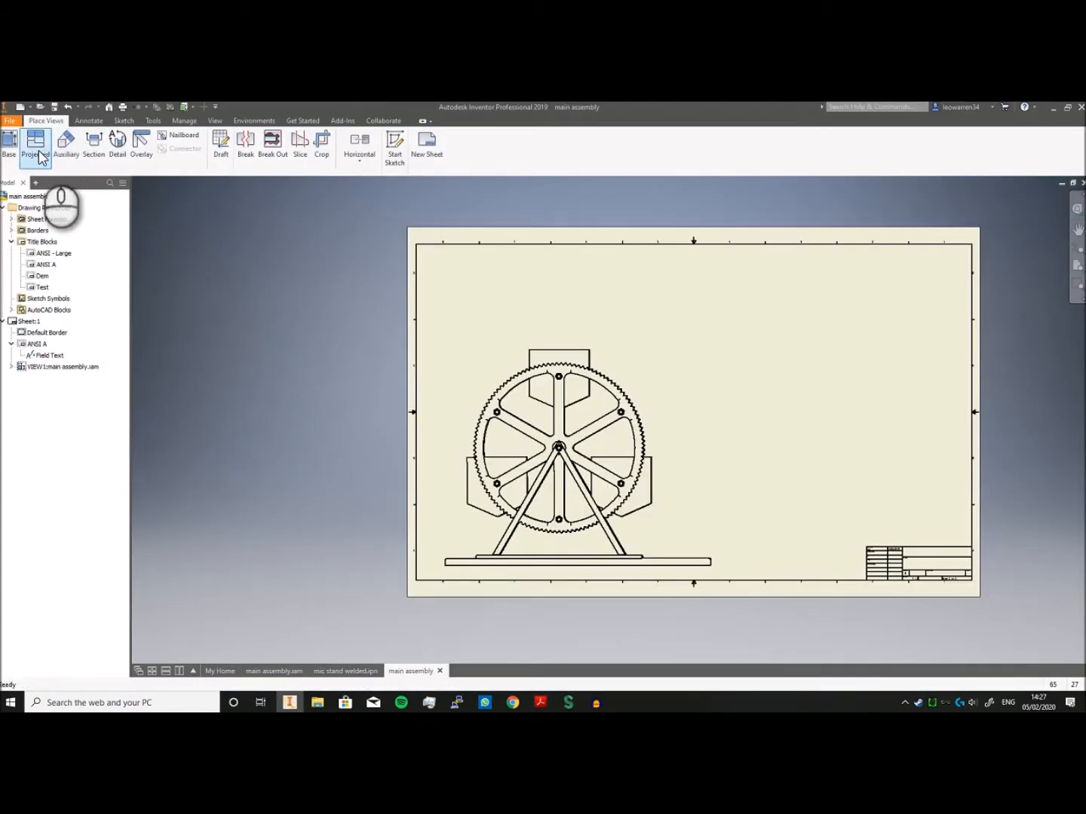
pyautogui.click(647, 441)
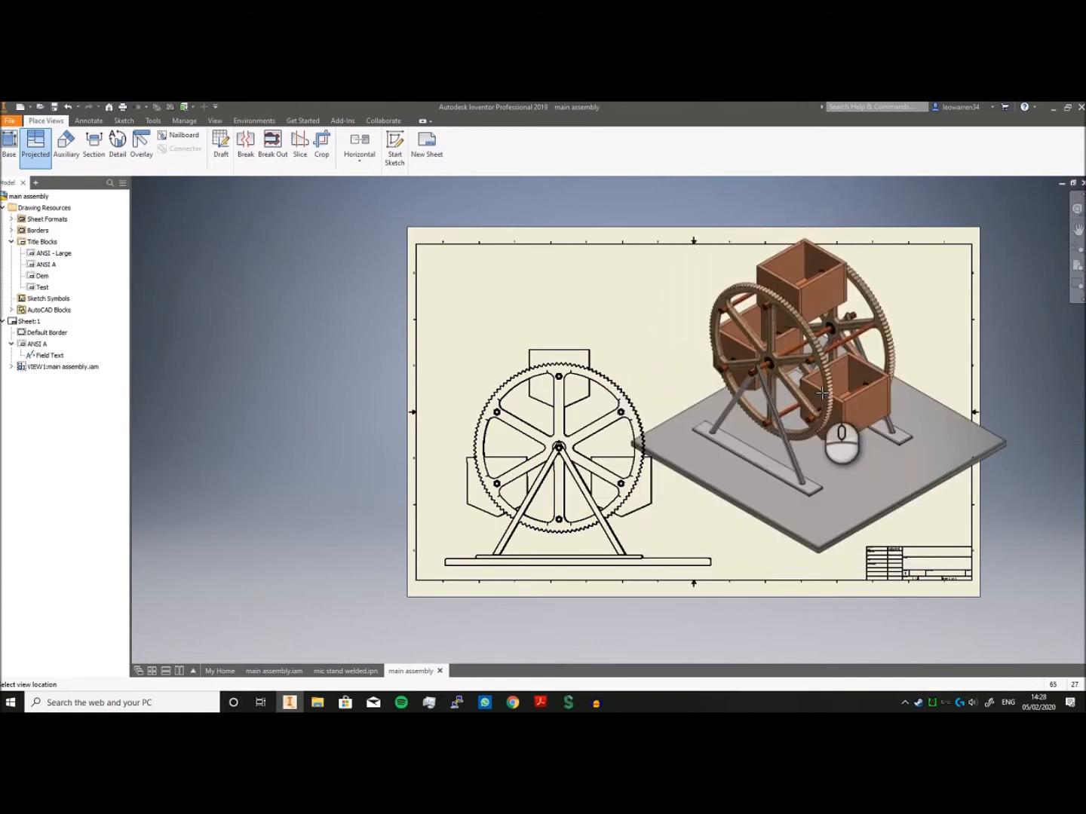
pyautogui.click(820, 396)
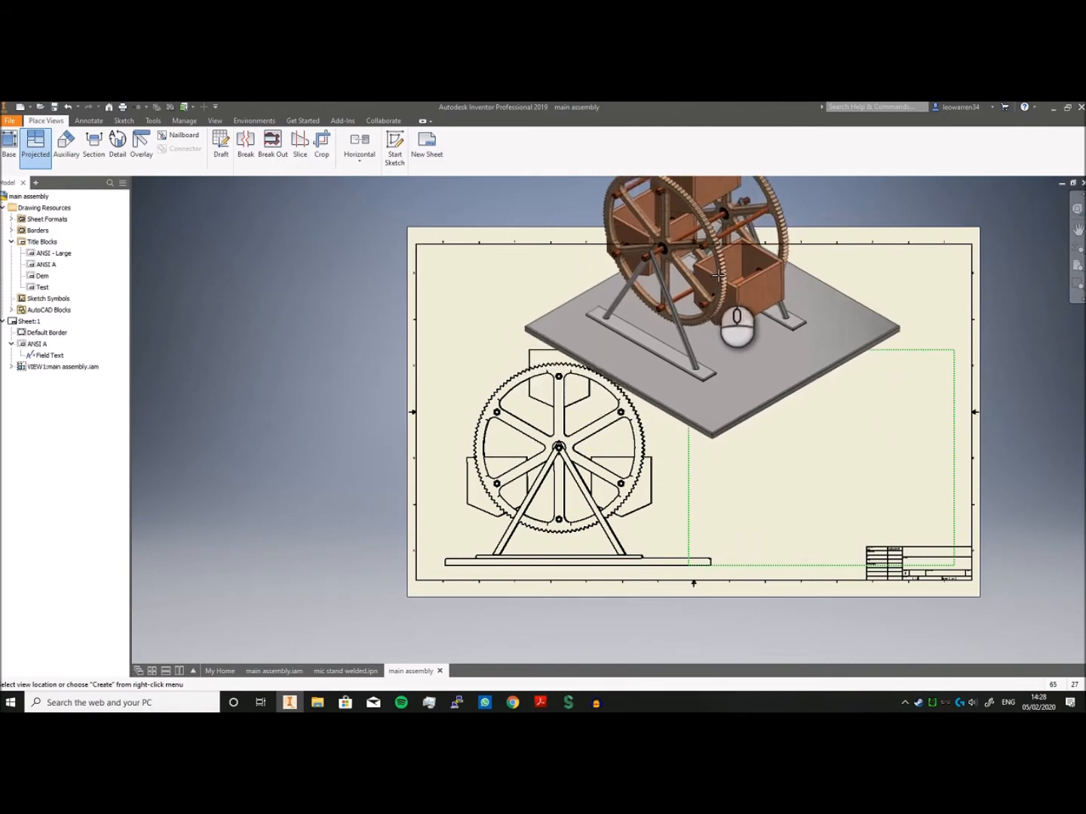
pyautogui.click(735, 279)
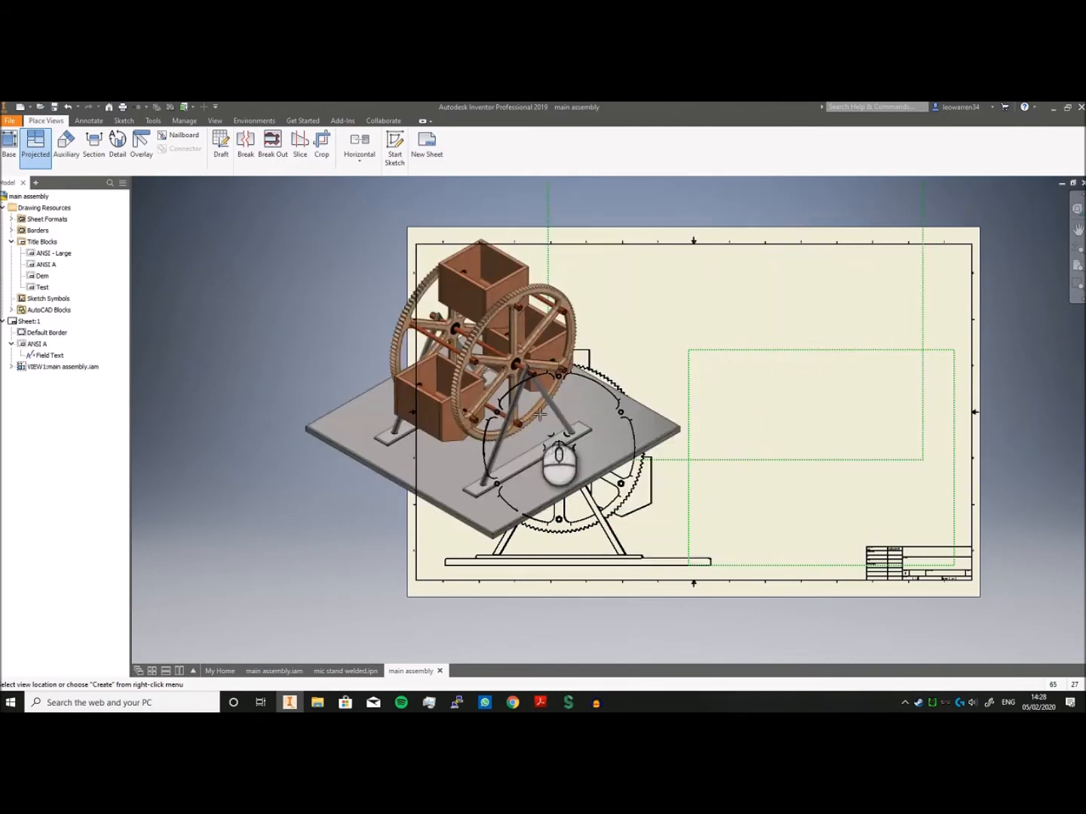
pyautogui.click(468, 329)
pyautogui.rightClick(743, 451)
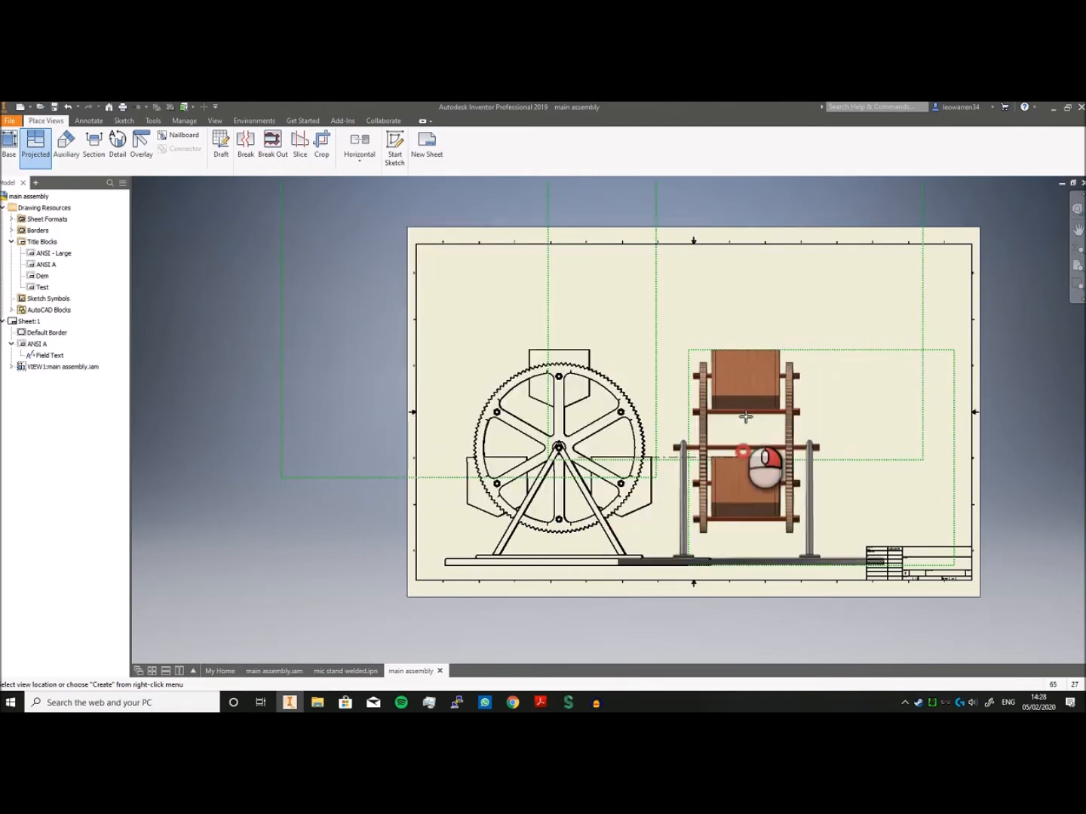
pyautogui.rightClick(777, 428)
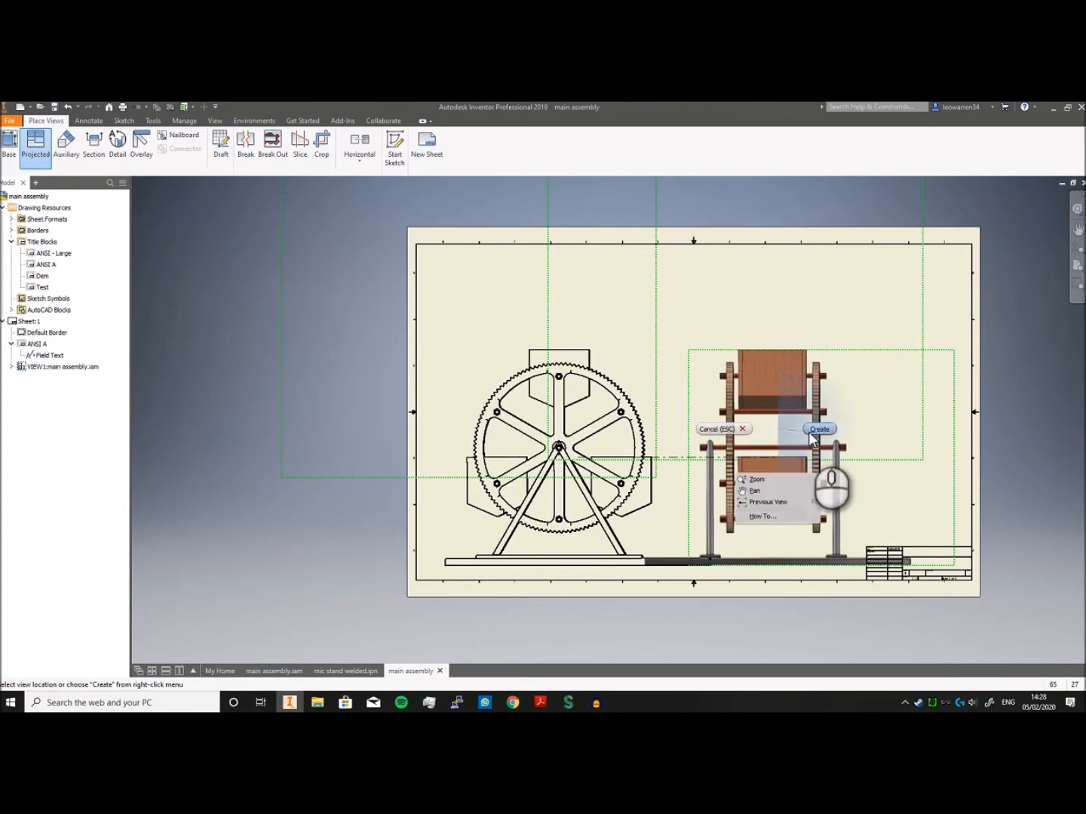
pyautogui.click(811, 431)
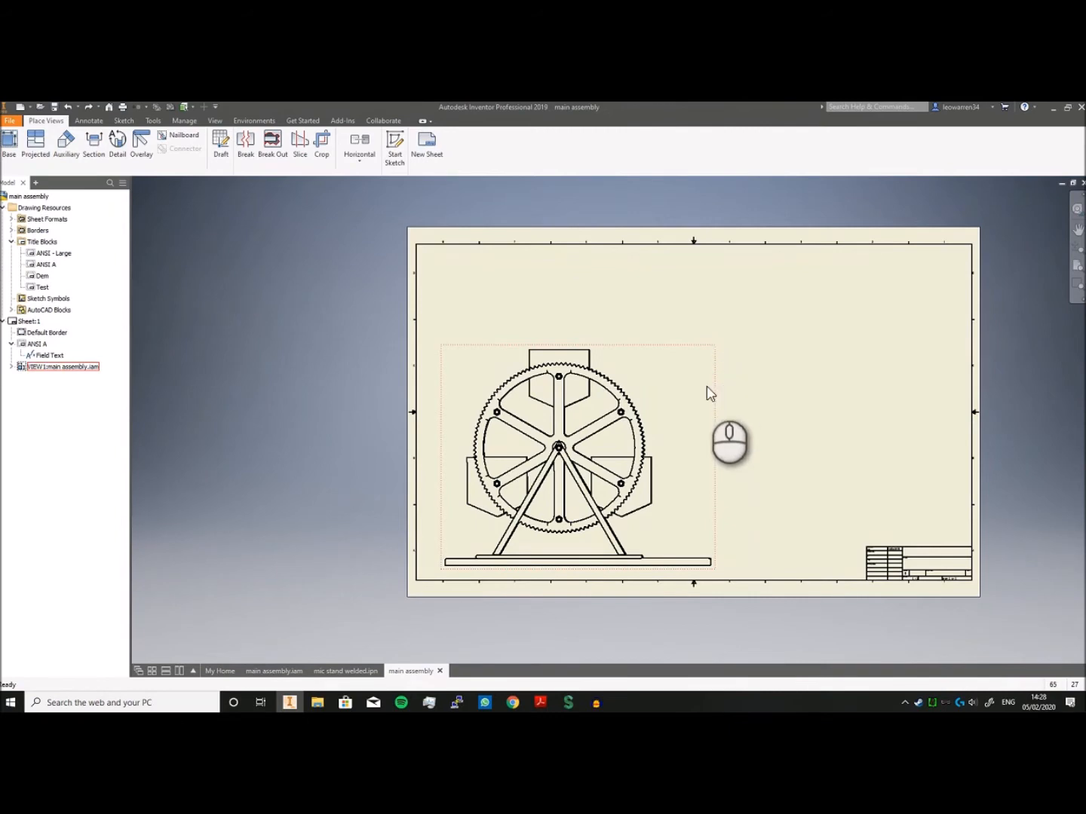
# Check the exam objectives in Acrobat Reader, and in Inventor dimension the width of the top bucket above the front view.
pyautogui.click(541, 702)
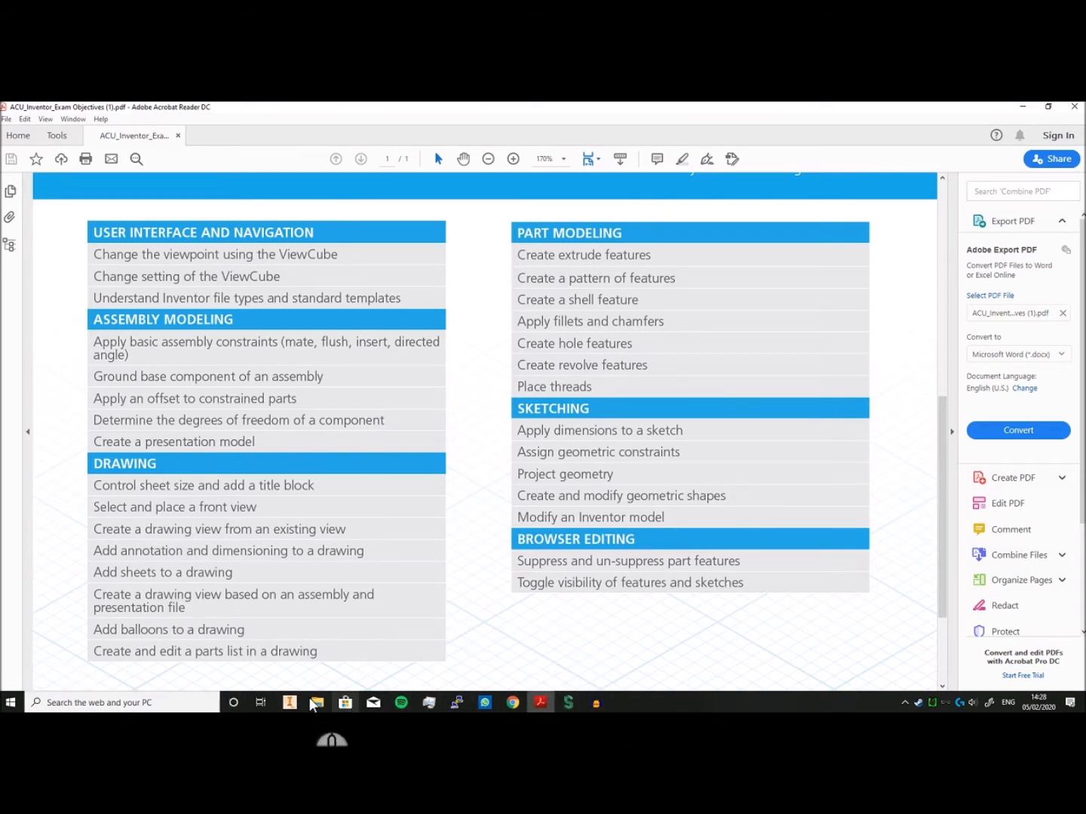
pyautogui.click(289, 702)
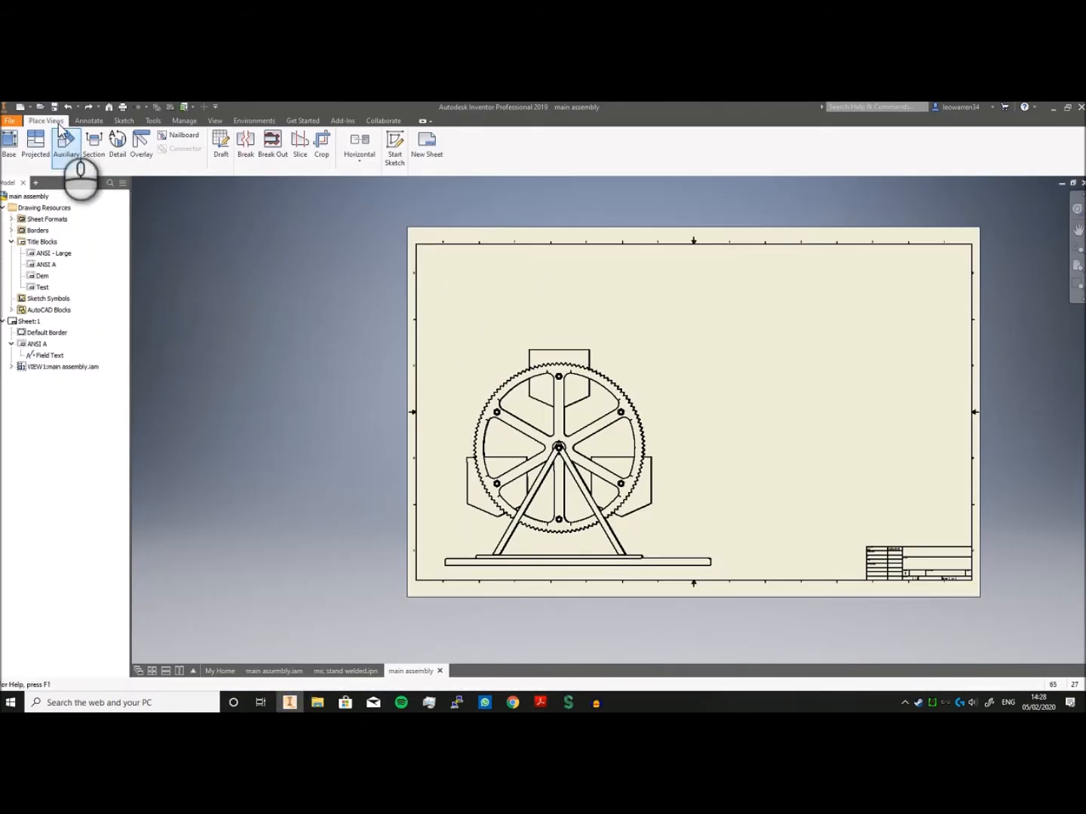
pyautogui.click(88, 121)
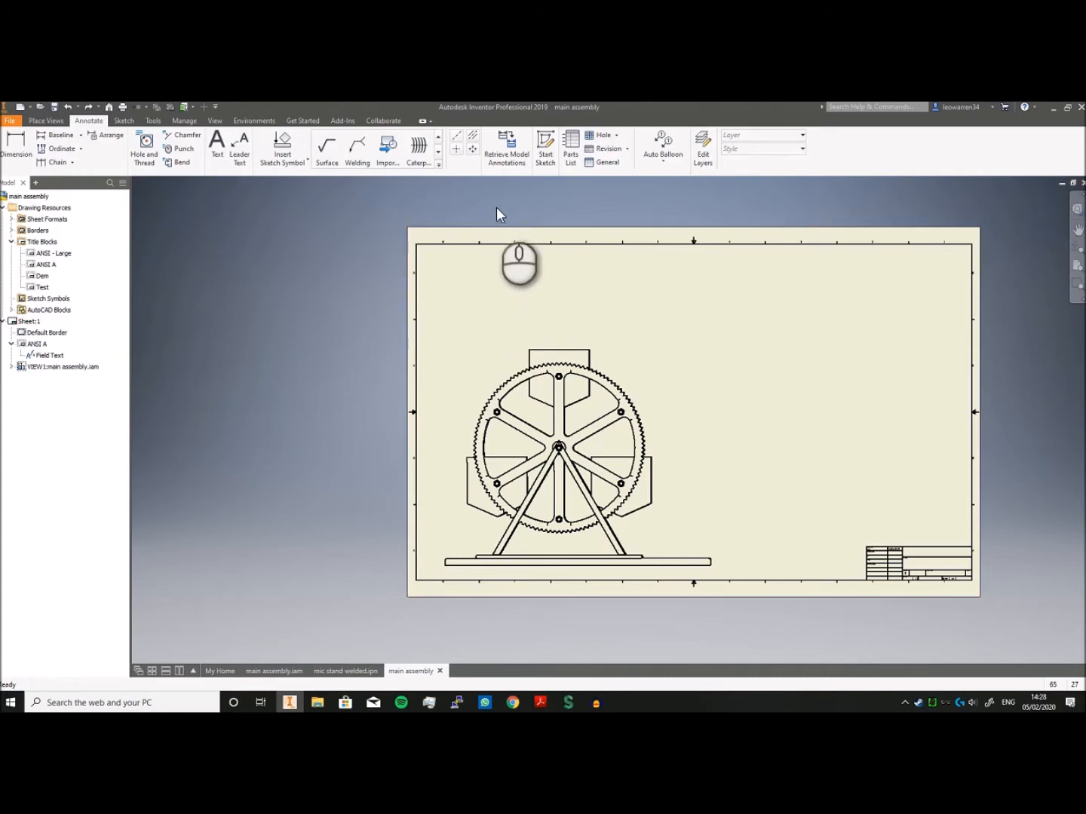
pyautogui.click(16, 144)
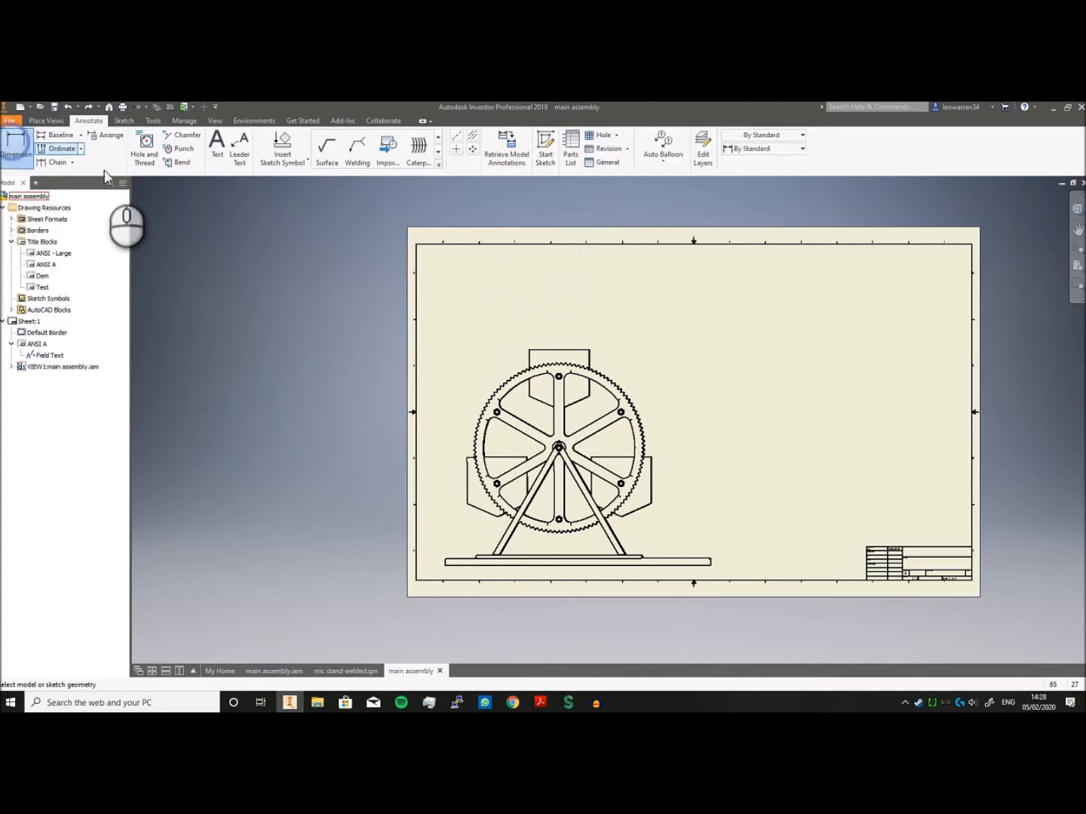
pyautogui.scroll(4, 643, 397)
pyautogui.click(512, 312)
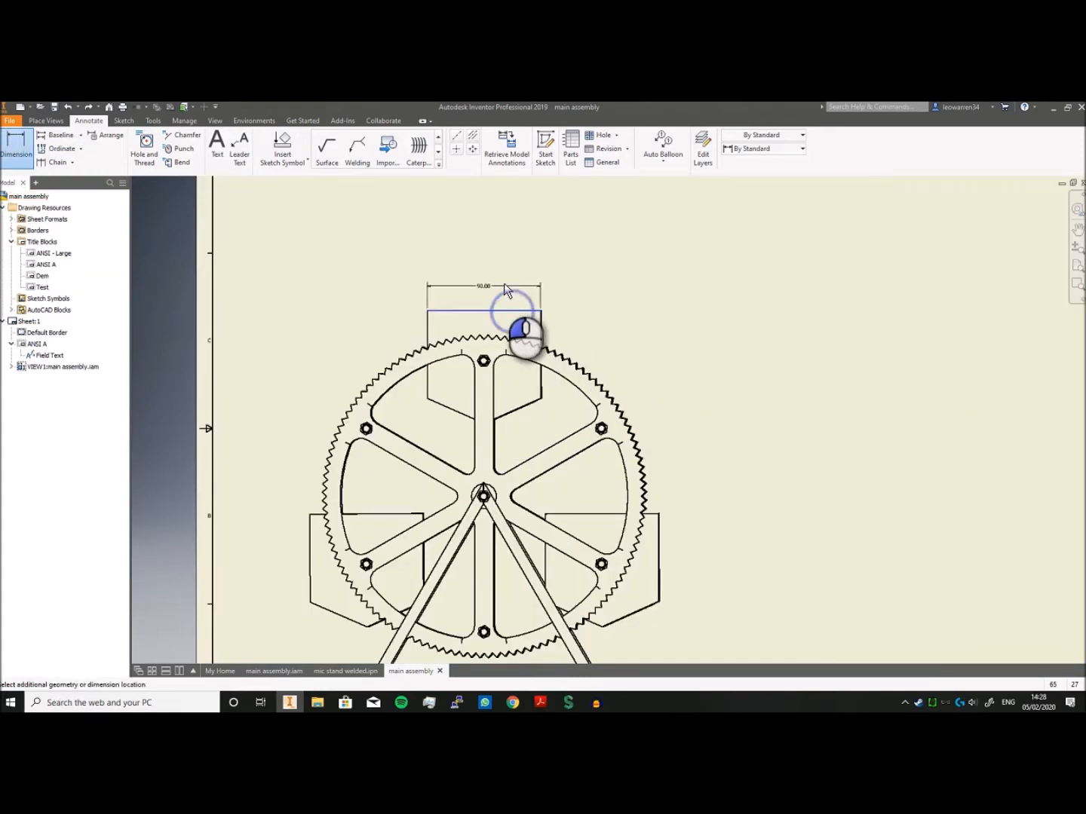
pyautogui.click(504, 277)
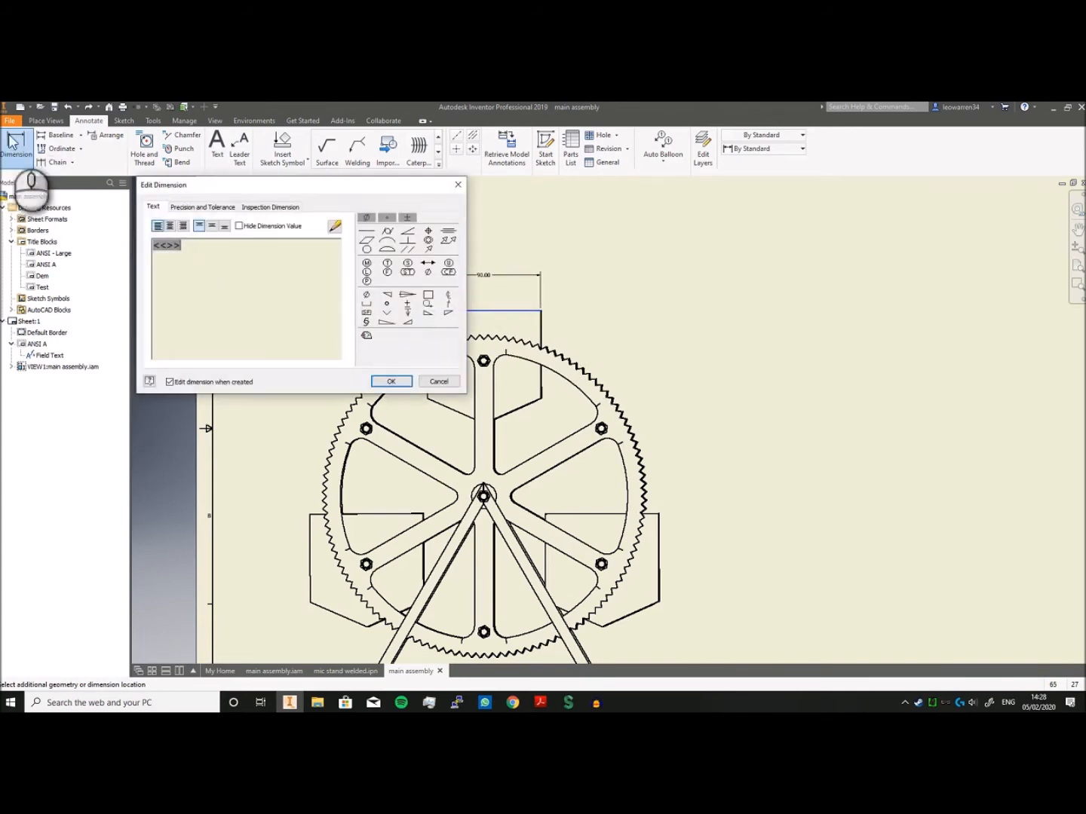
pyautogui.click(167, 246)
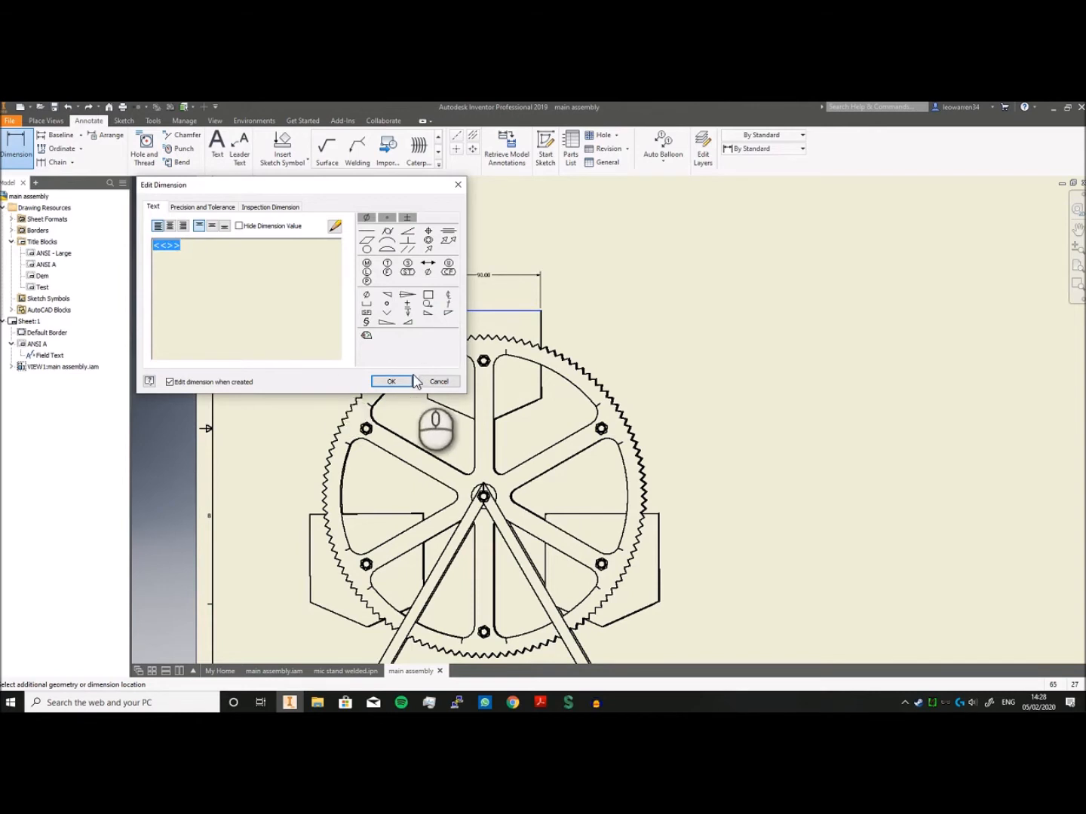
pyautogui.click(390, 382)
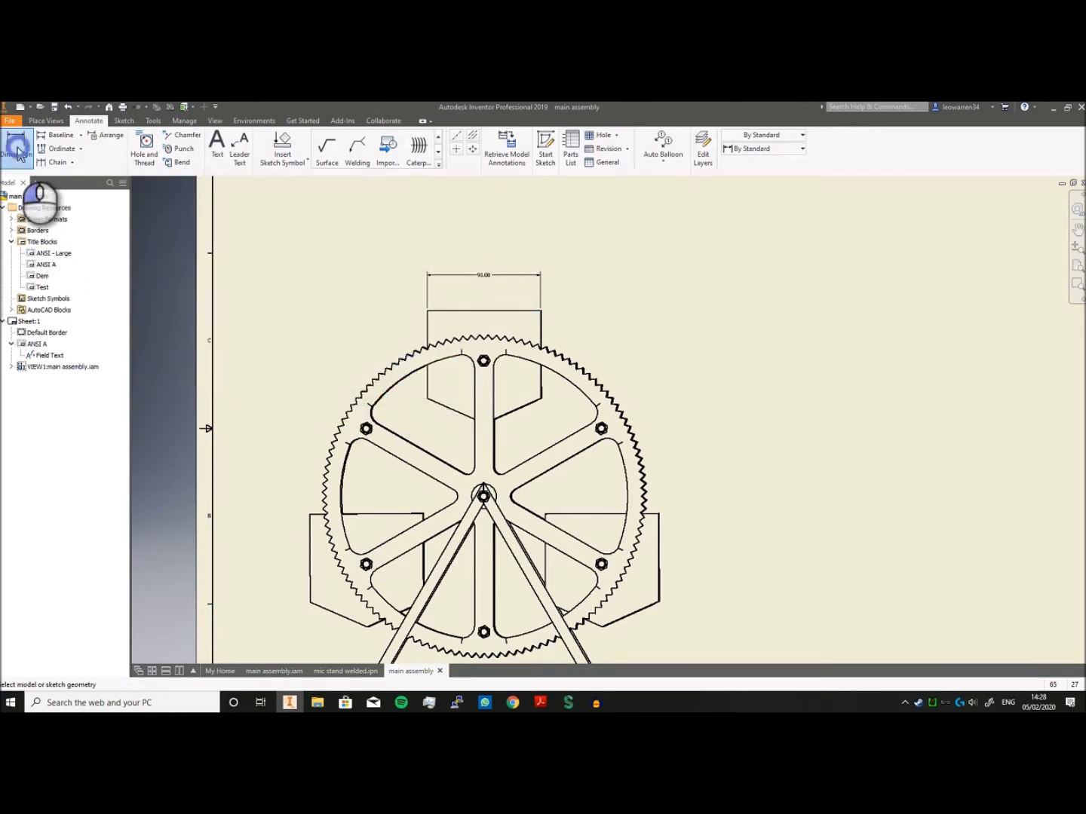
# Add a vertical dimension from the wheel's upper-right inner rim arc, placed to the right of the wheel, keeping its default text.
pyautogui.click(556, 375)
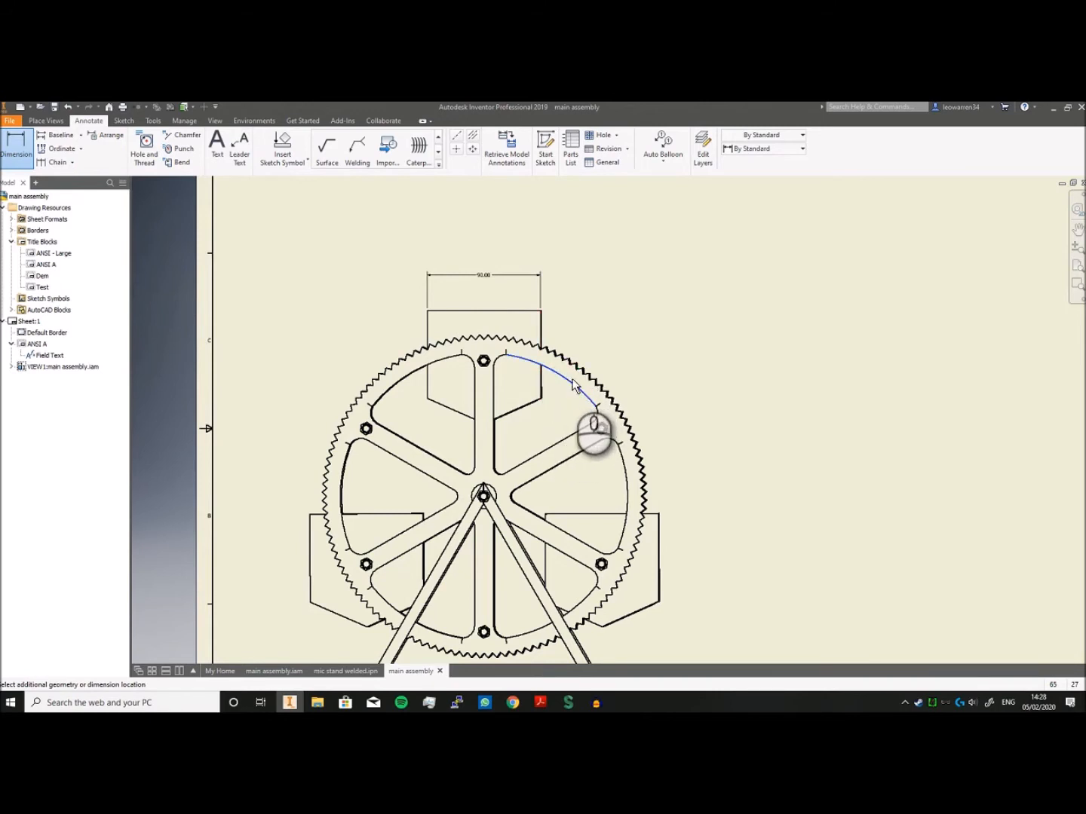
pyautogui.click(569, 385)
pyautogui.click(703, 381)
pyautogui.click(382, 382)
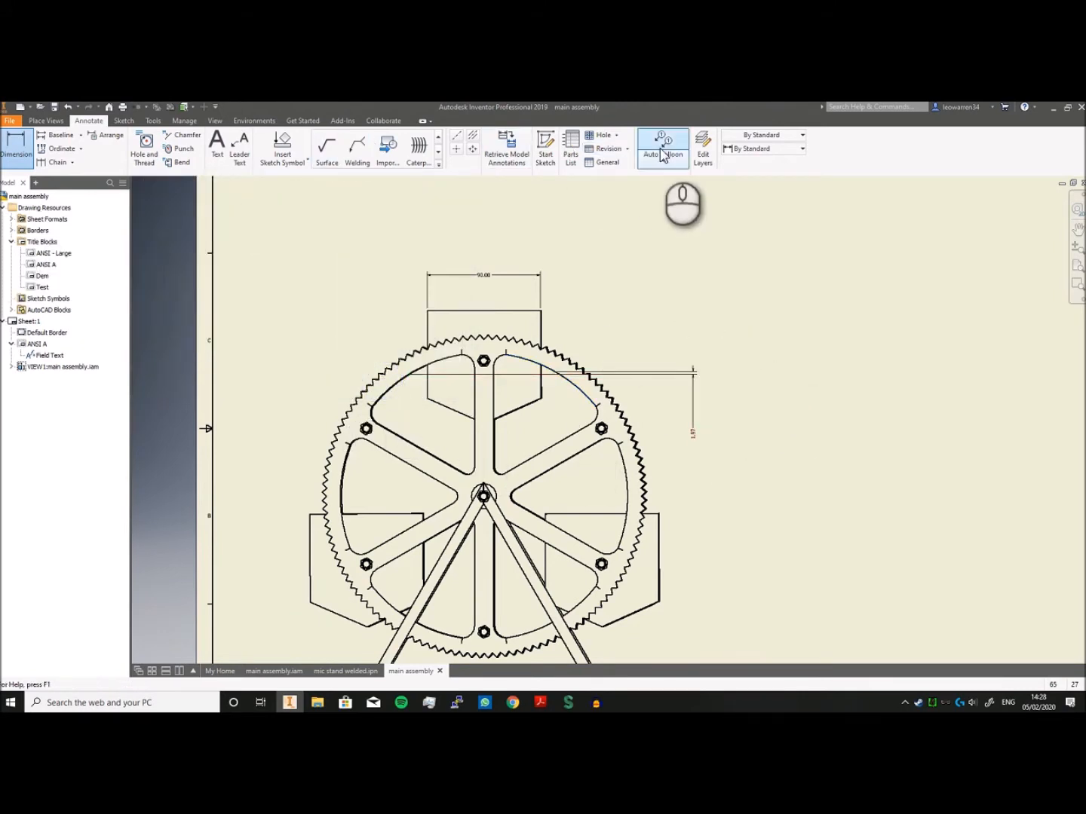
# Add a text note reading "Bucket" just above the top bucket's width dimension.
pyautogui.click(216, 144)
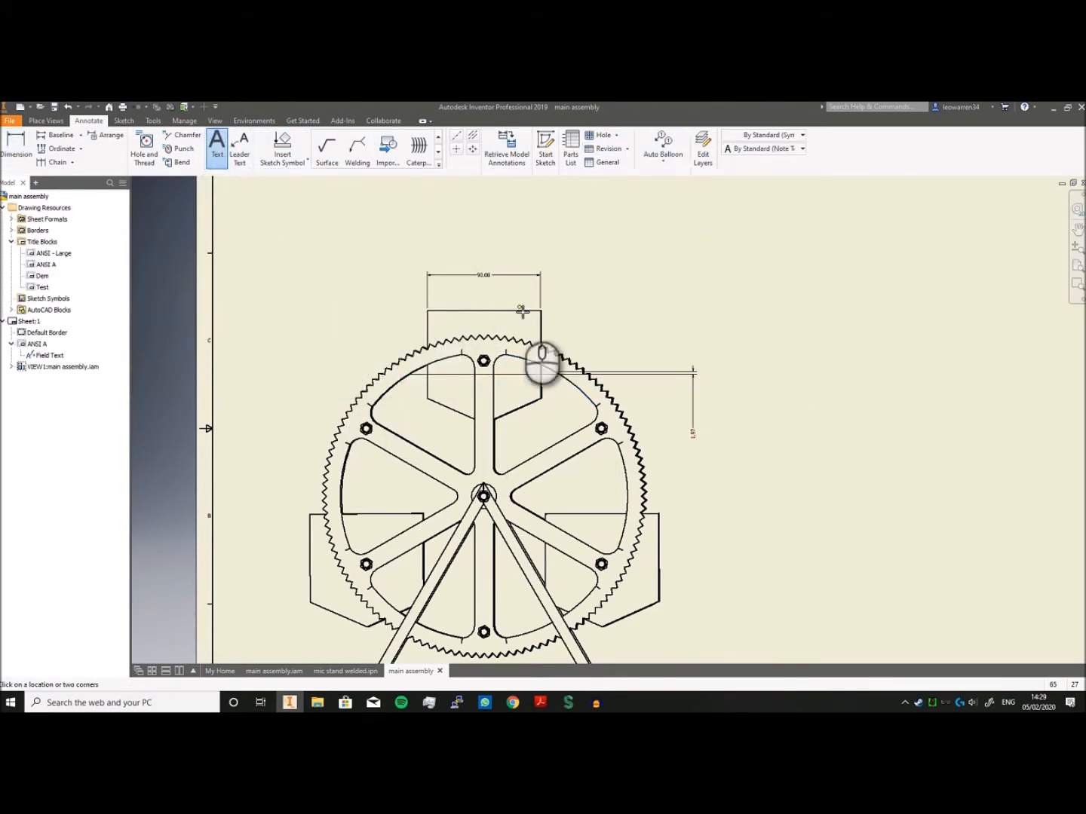
pyautogui.moveTo(629, 246); pyautogui.dragTo(526, 263)
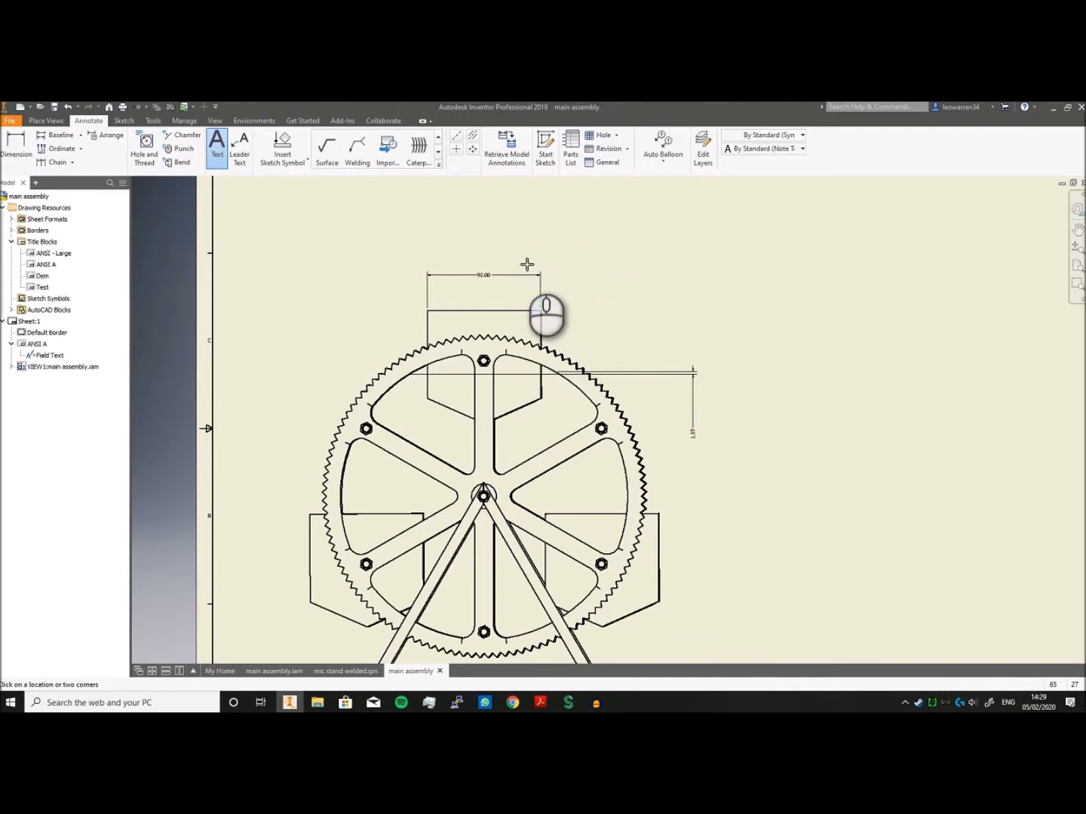
pyautogui.click(554, 284)
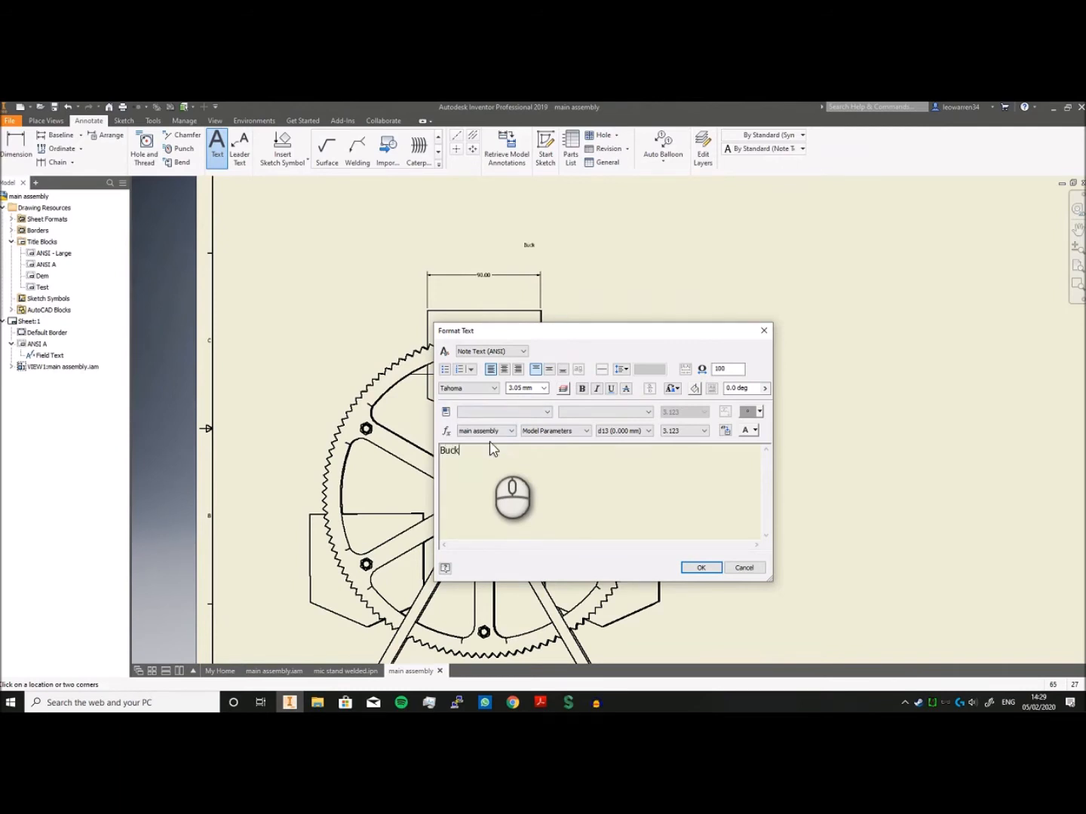
pyautogui.click(702, 567)
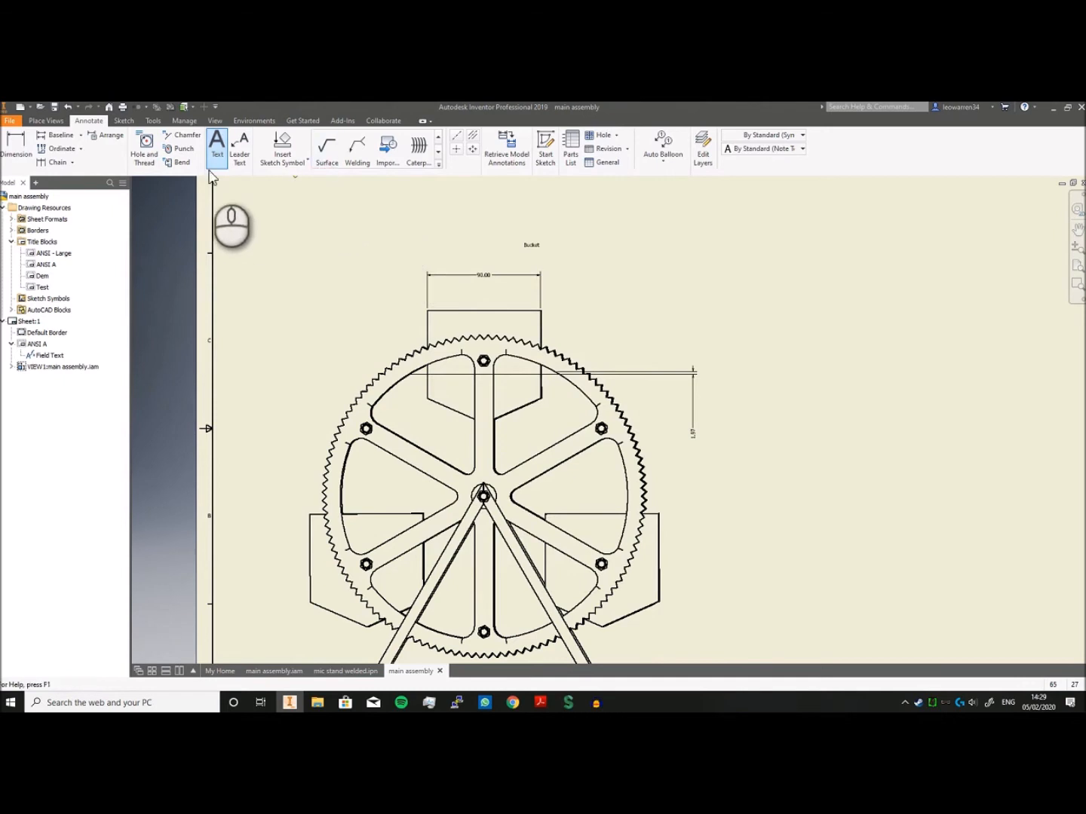
# Move the "Bucket" note inside the top bucket's outline, centred above the gear teeth, and deselect it.
pyautogui.scroll(3, 518, 235)
pyautogui.click(548, 234)
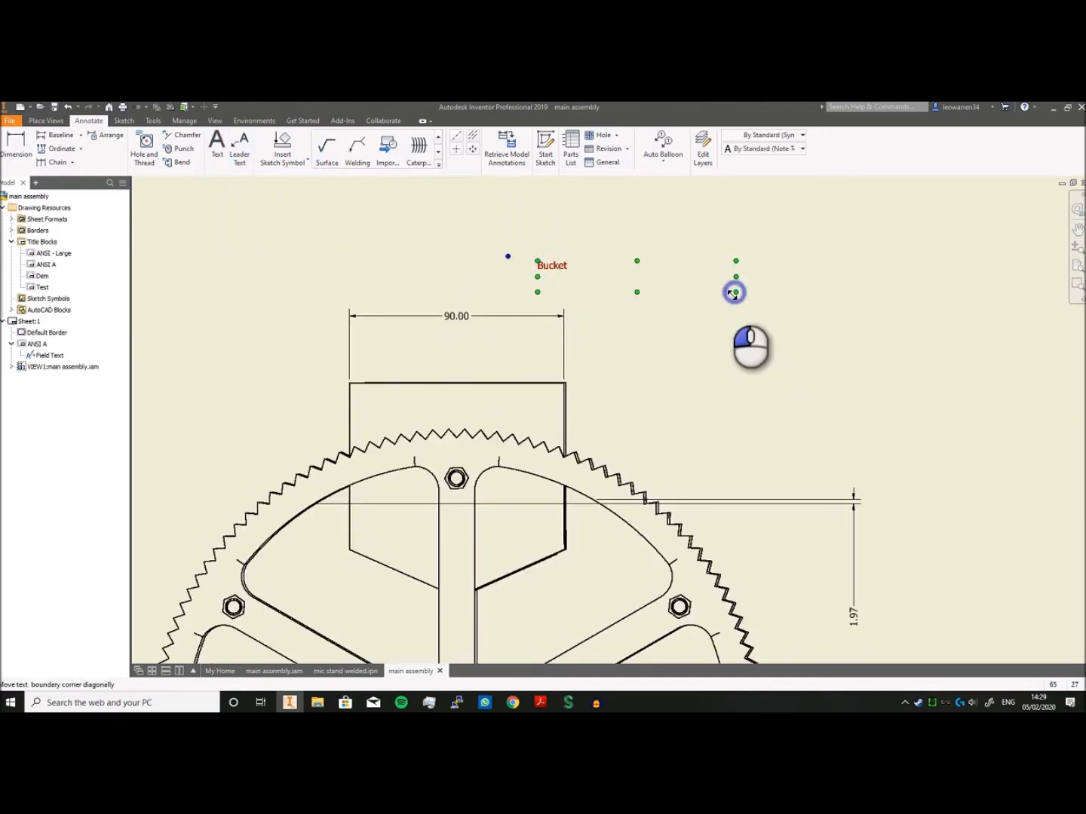
pyautogui.moveTo(567, 265); pyautogui.dragTo(455, 403)
pyautogui.click(688, 386)
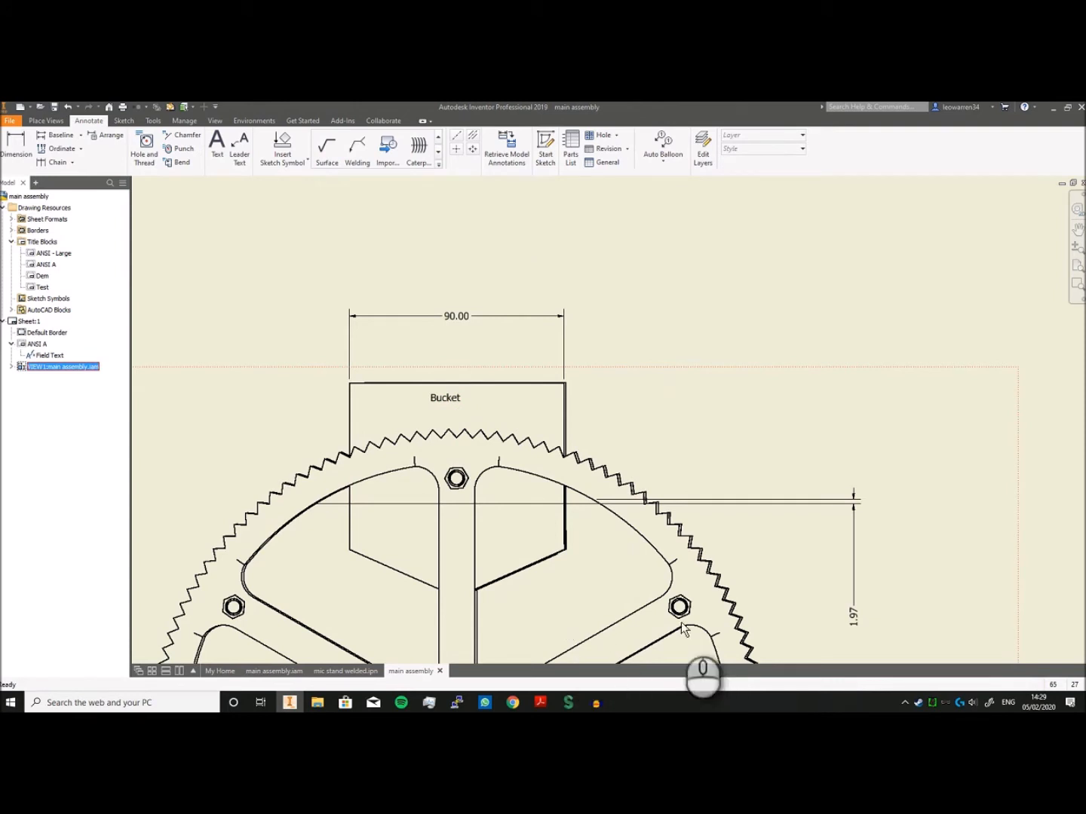
pyautogui.click(440, 164)
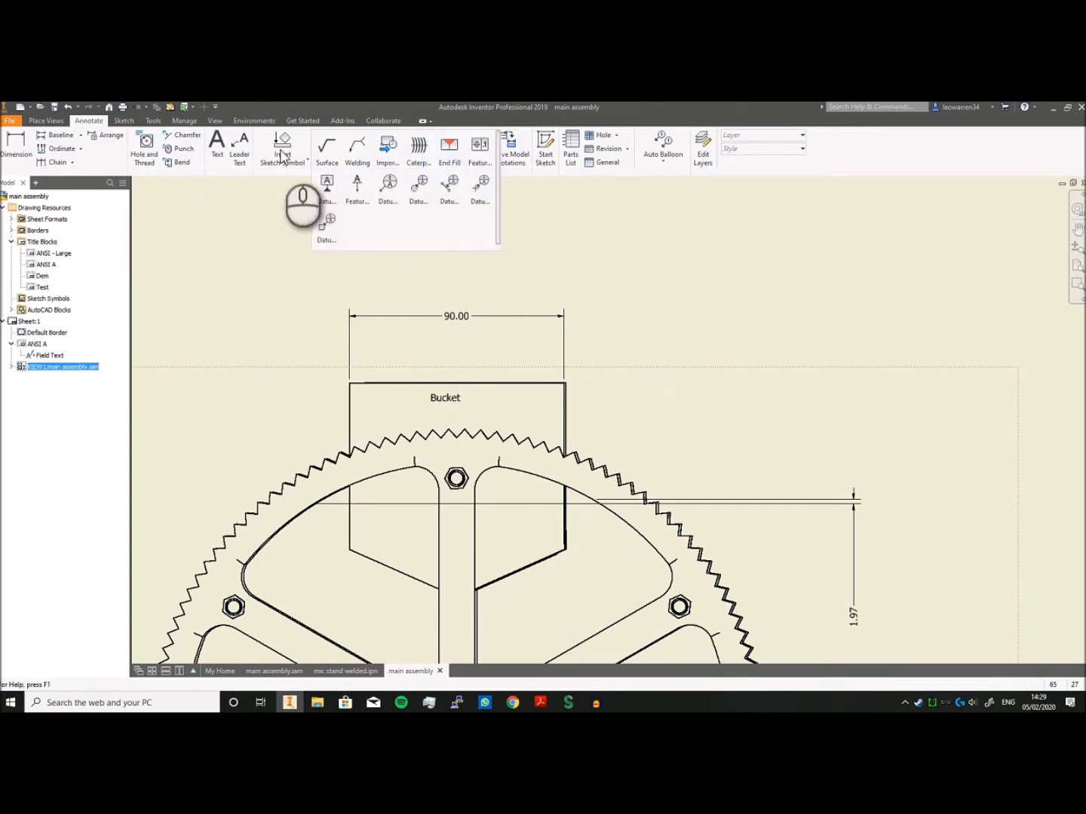
pyautogui.click(580, 217)
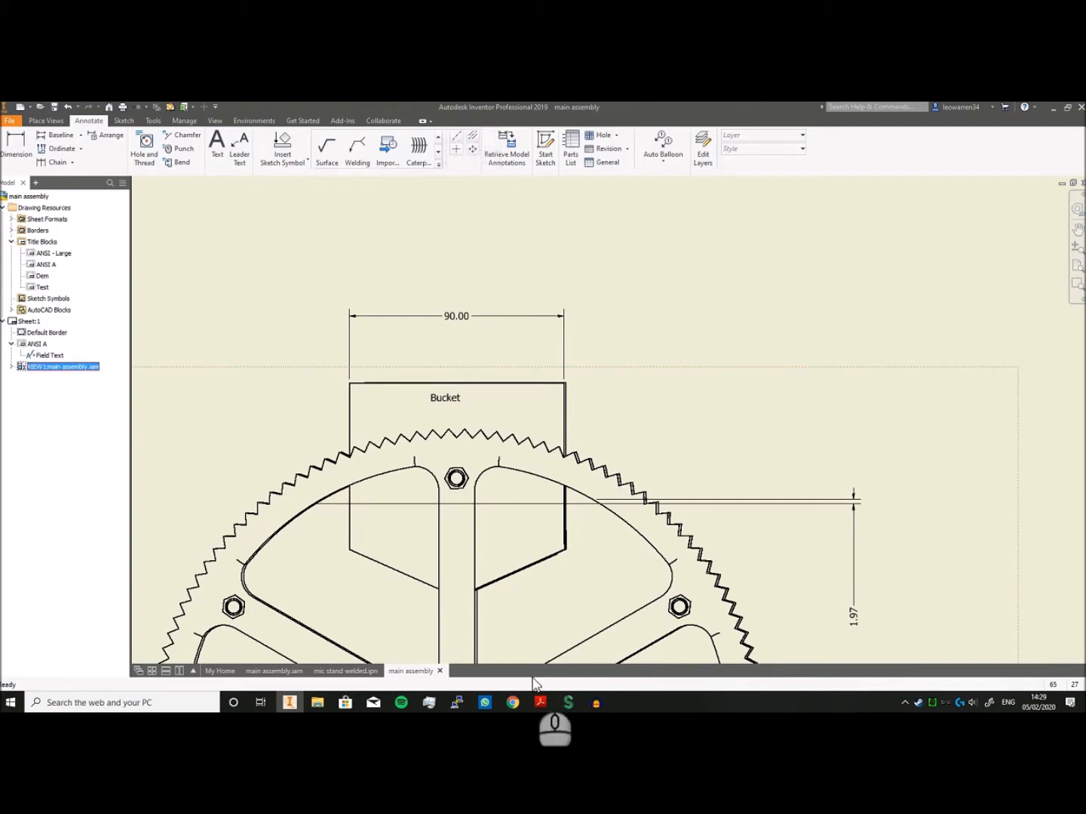
# Check the exam objectives in Acrobat Reader, and in Inventor add a second sheet to the main assembly drawing.
pyautogui.click(536, 703)
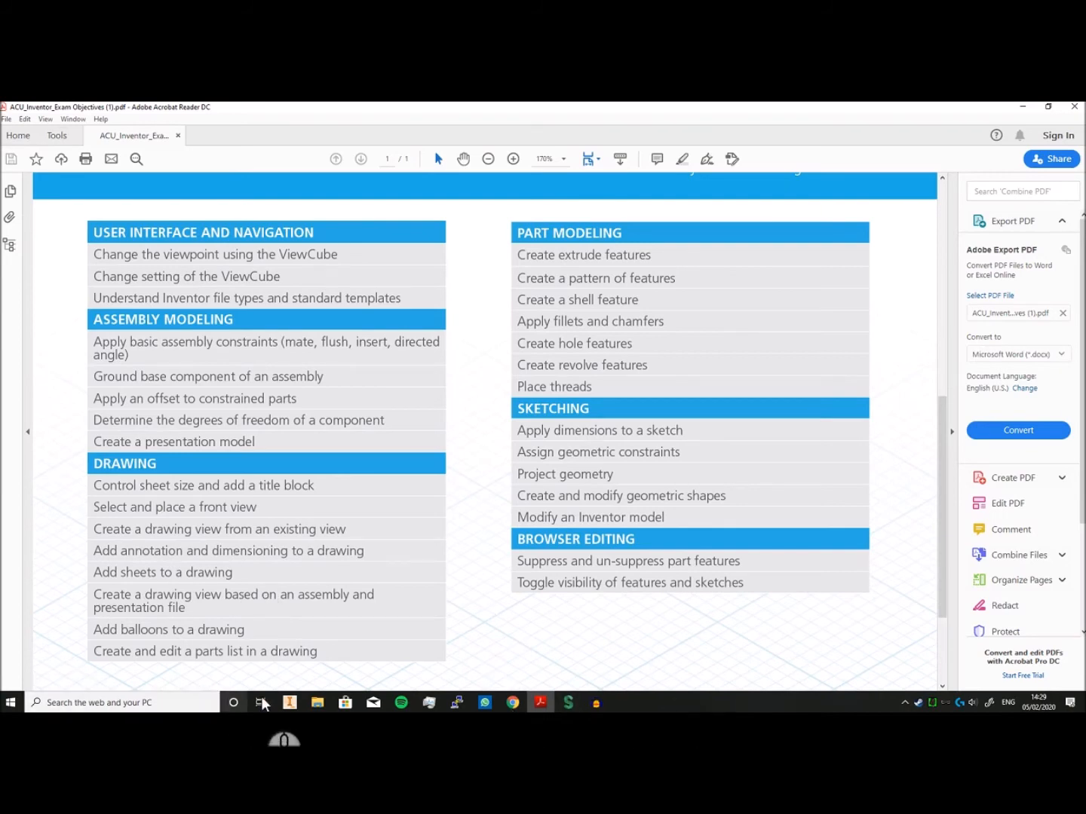
pyautogui.click(290, 702)
pyautogui.rightClick(31, 376)
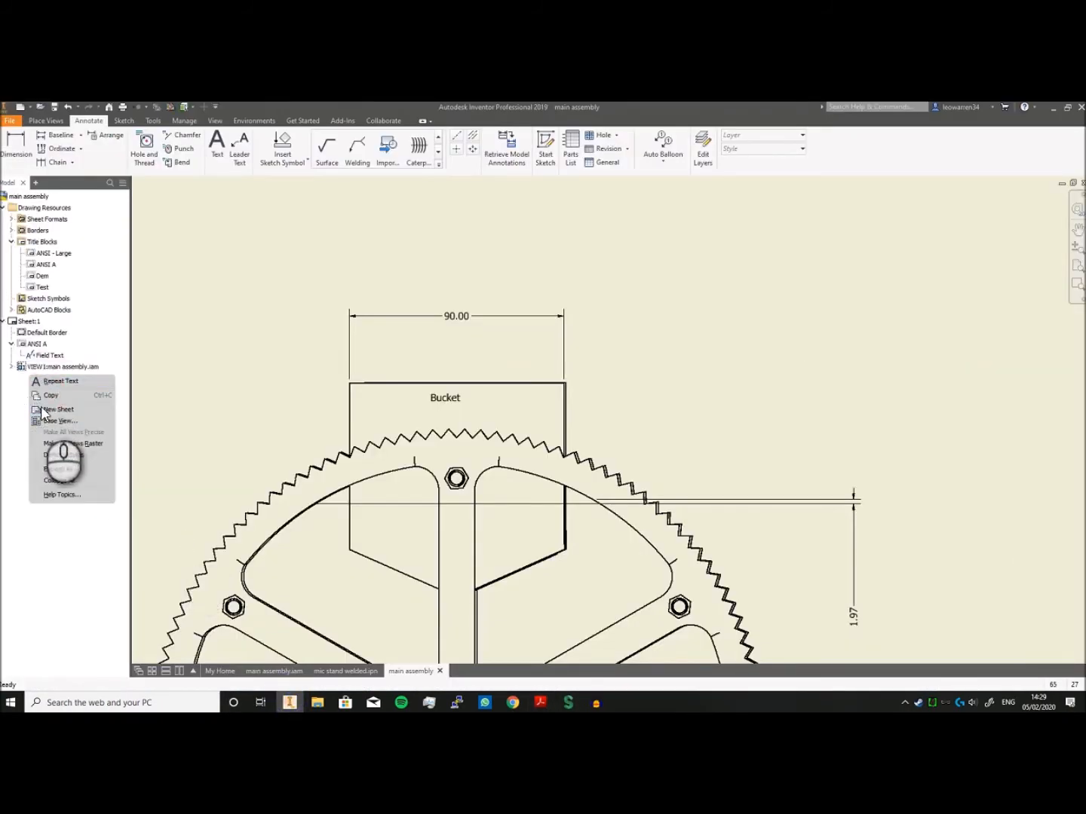
pyautogui.click(57, 409)
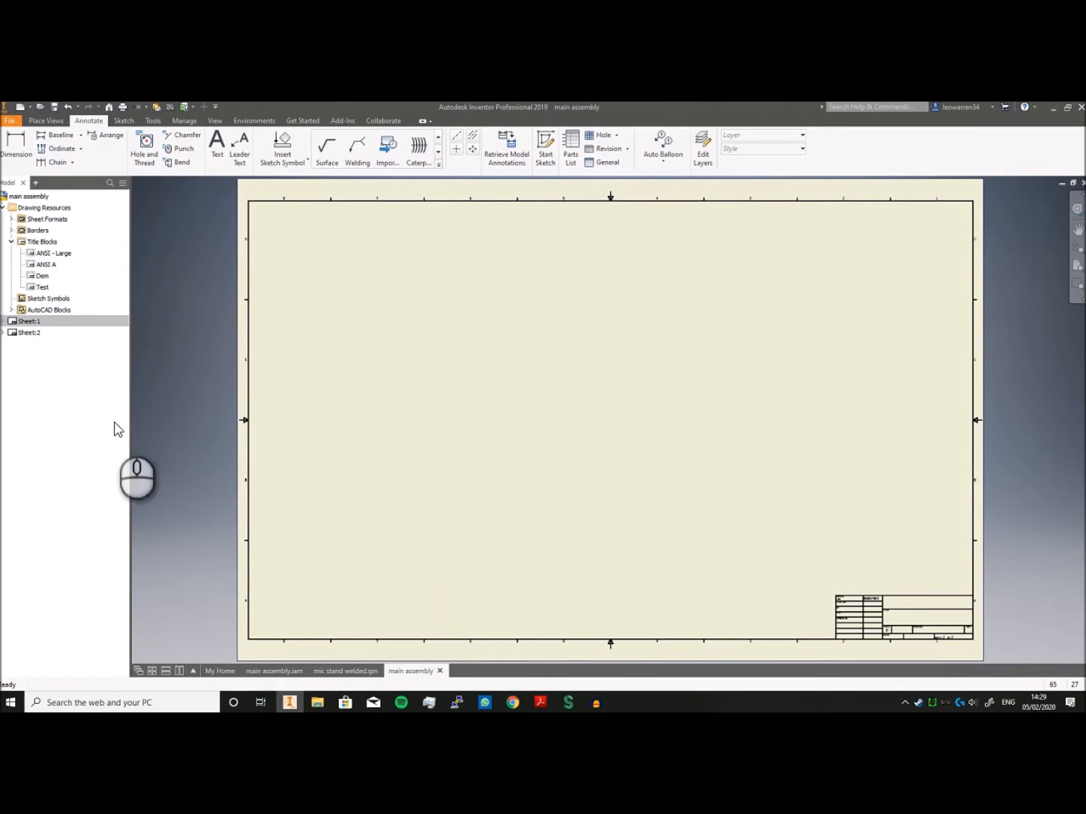
# Check the objectives in Acrobat Reader, and in Inventor create a drawing view of main assembly.iam from the standard.dwg template at 1/2 scale.
pyautogui.click(540, 702)
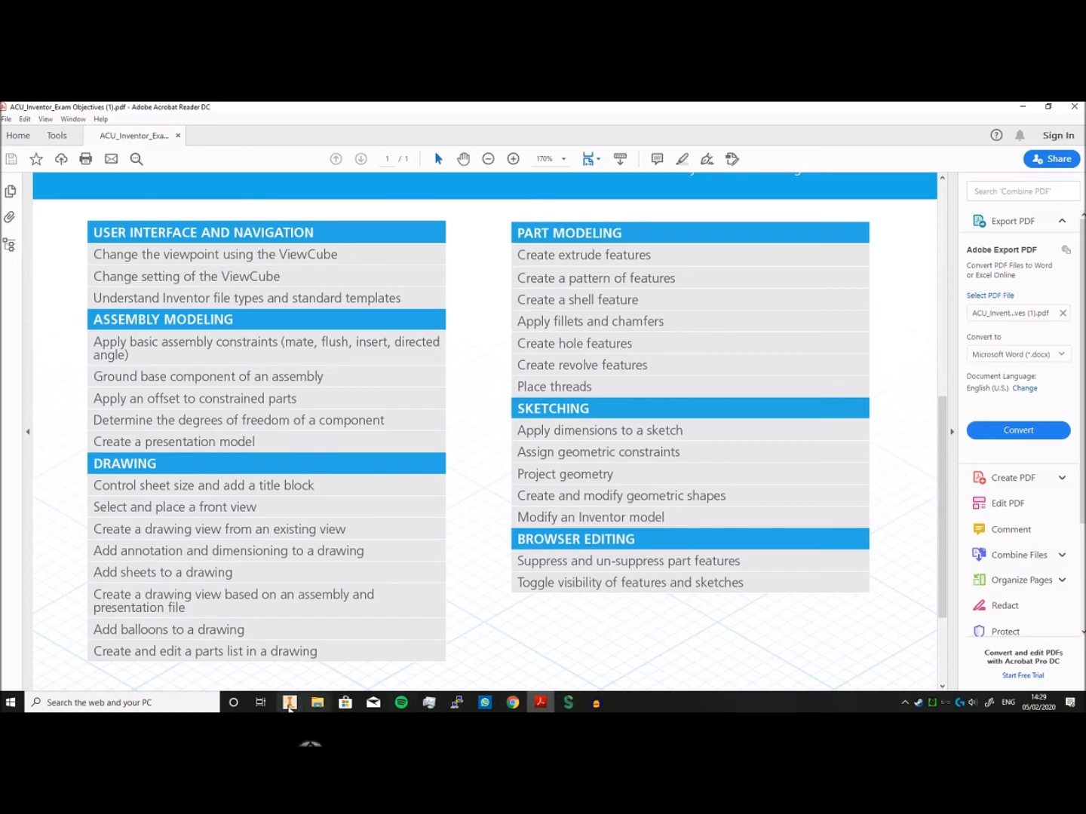
pyautogui.click(289, 705)
pyautogui.click(272, 670)
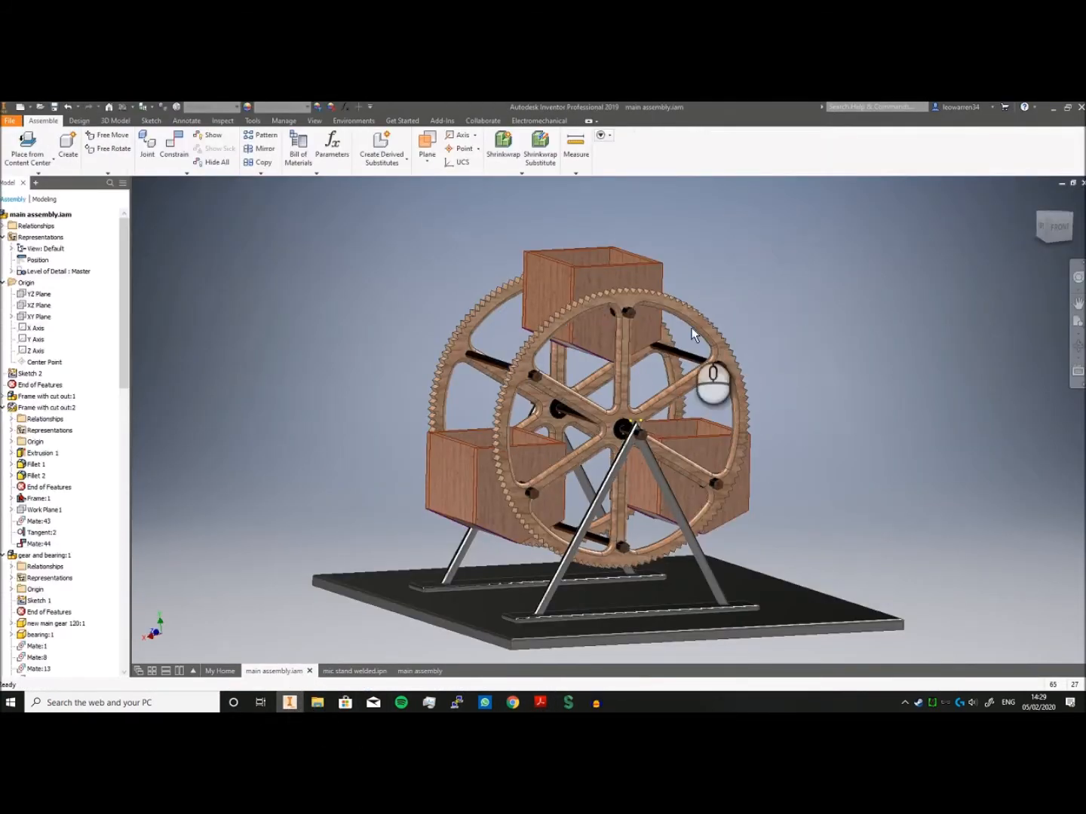
pyautogui.rightClick(24, 221)
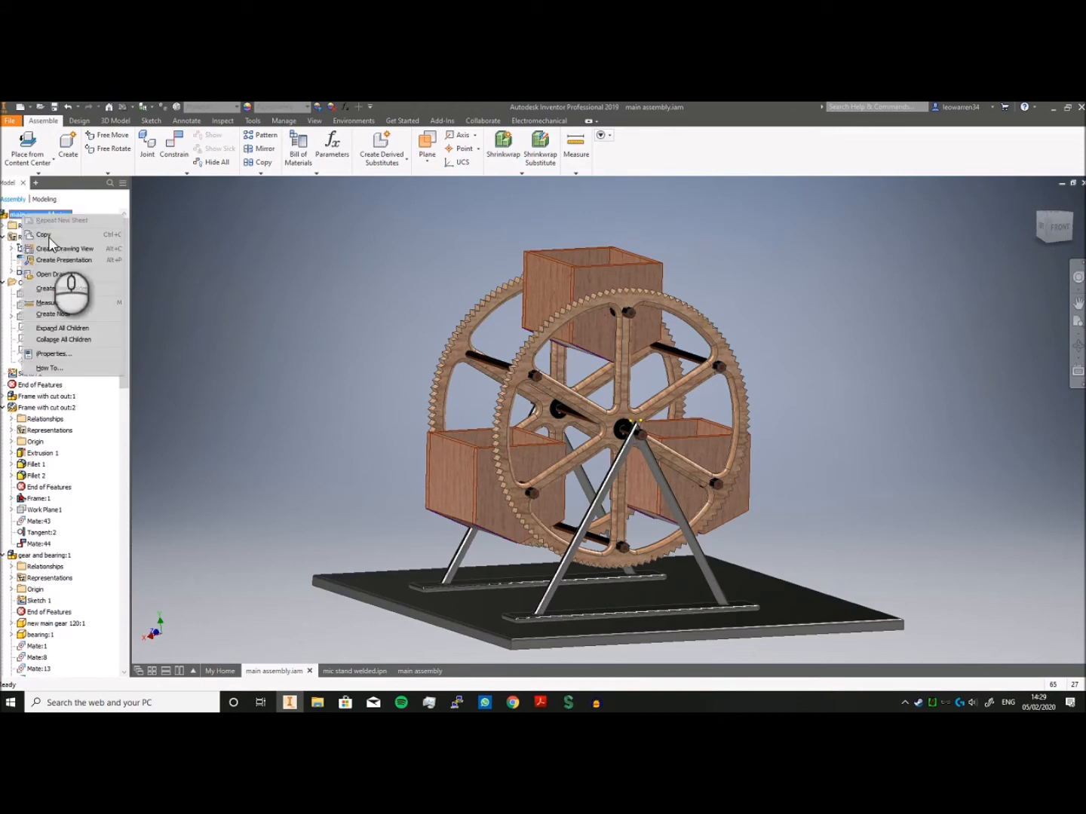
pyautogui.click(71, 248)
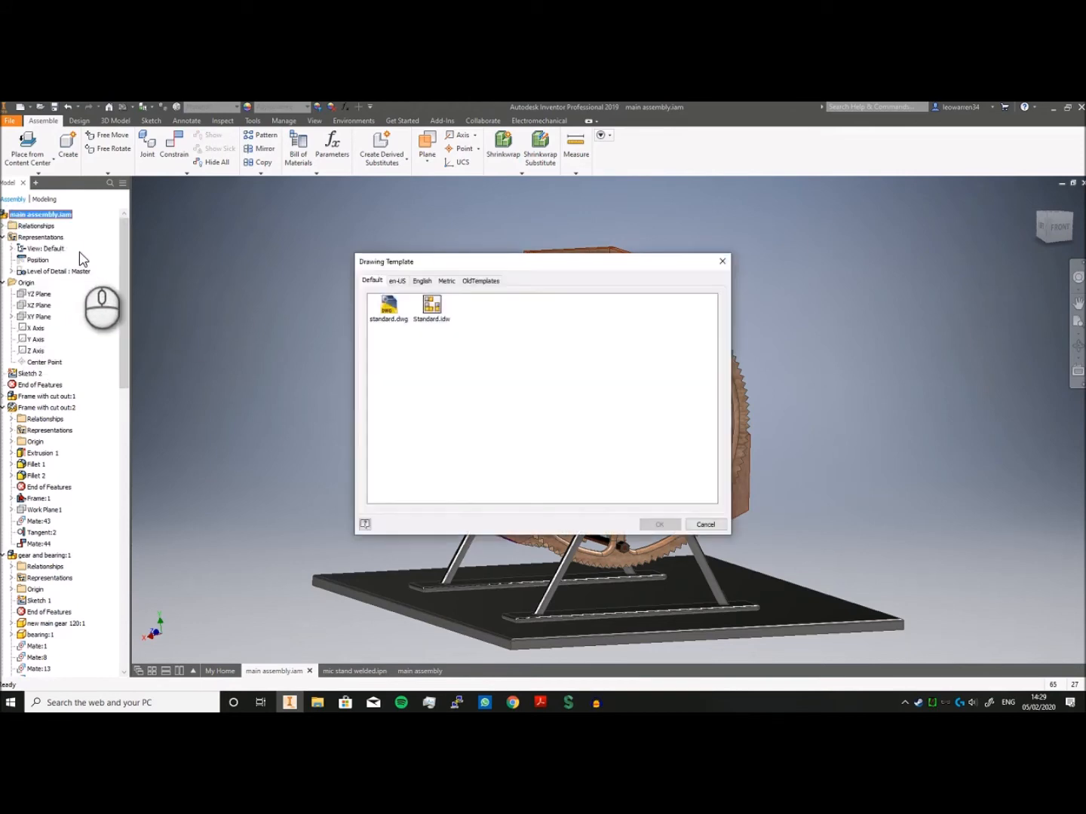
pyautogui.doubleClick(385, 316)
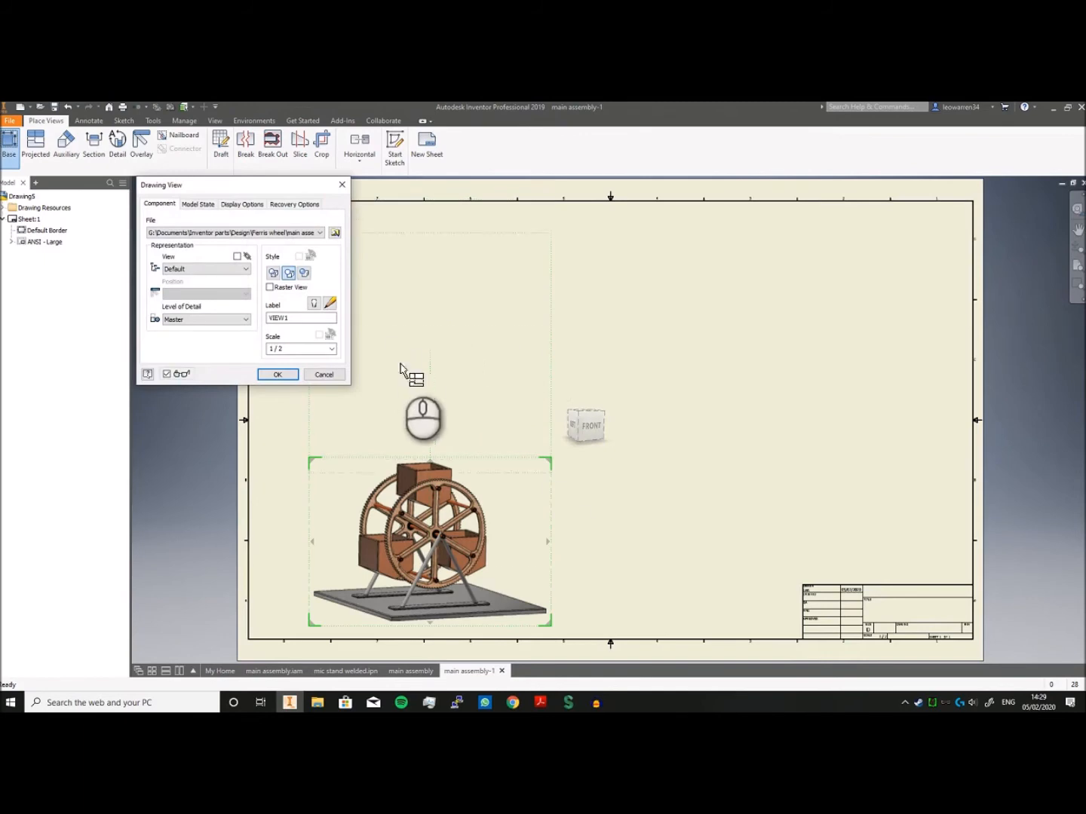
pyautogui.click(278, 376)
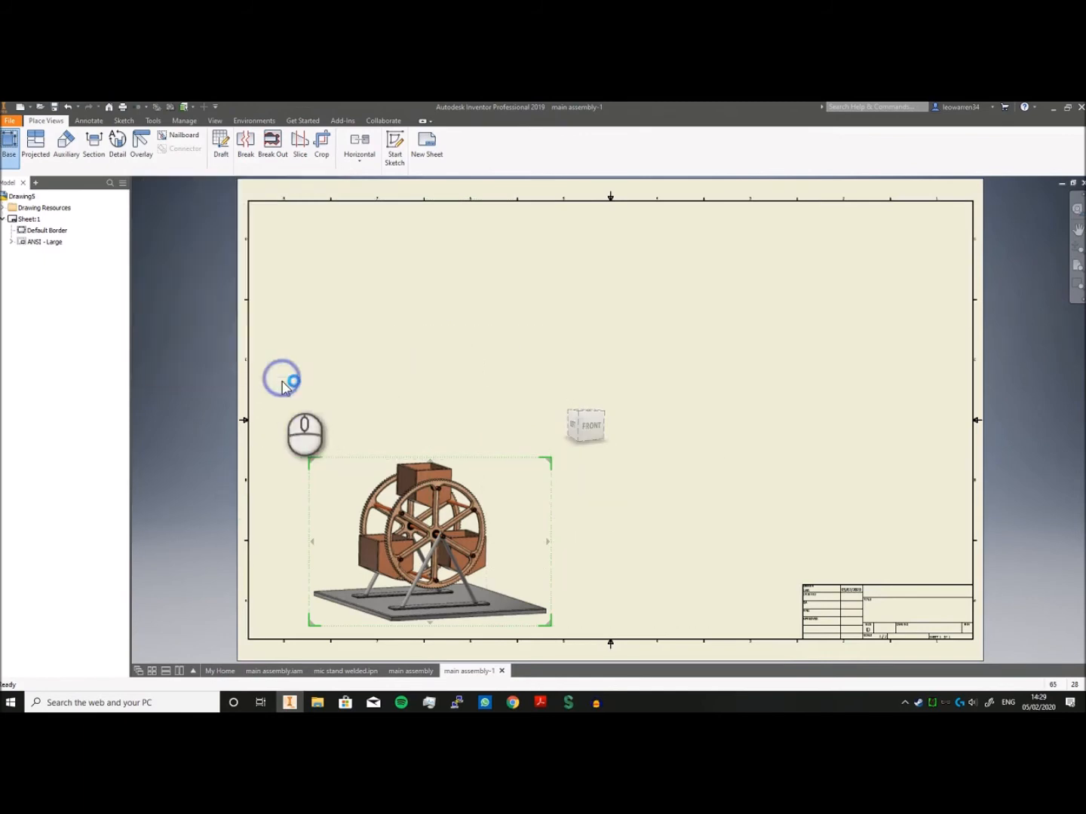
# Check the exam objectives in Acrobat Reader, and in Inventor switch to the mic stand welded.ipn presentation.
pyautogui.click(289, 670)
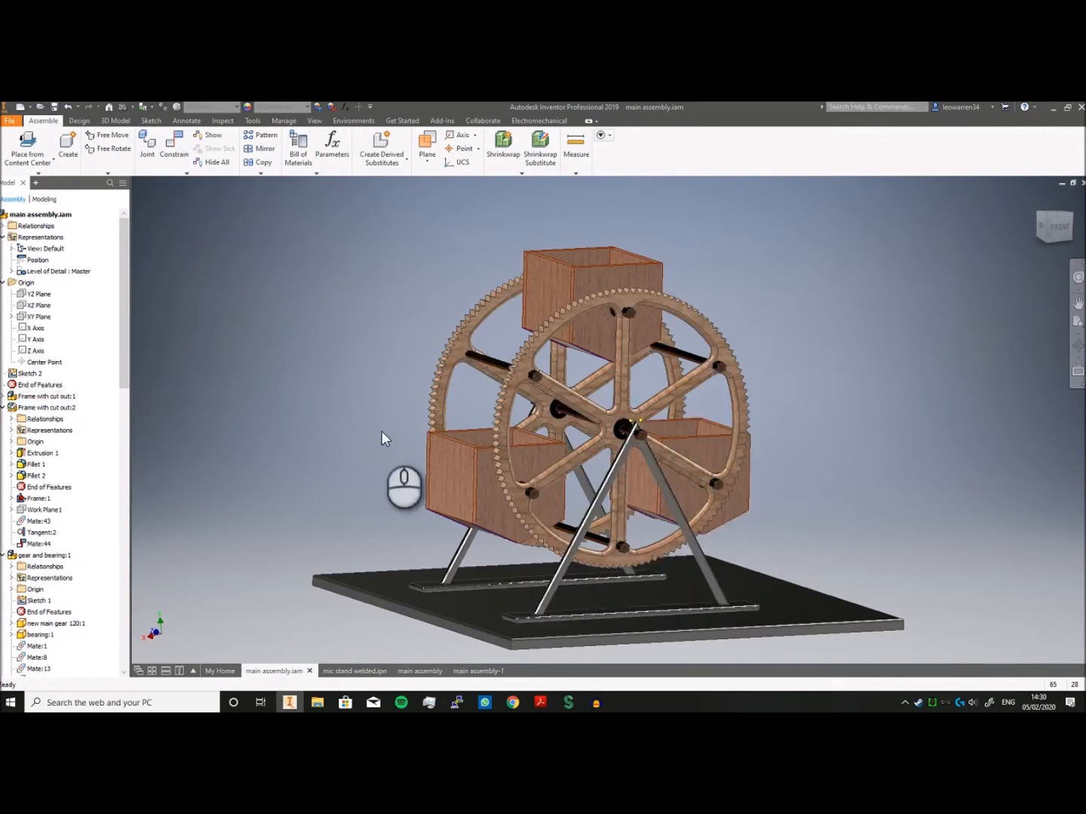
pyautogui.click(541, 703)
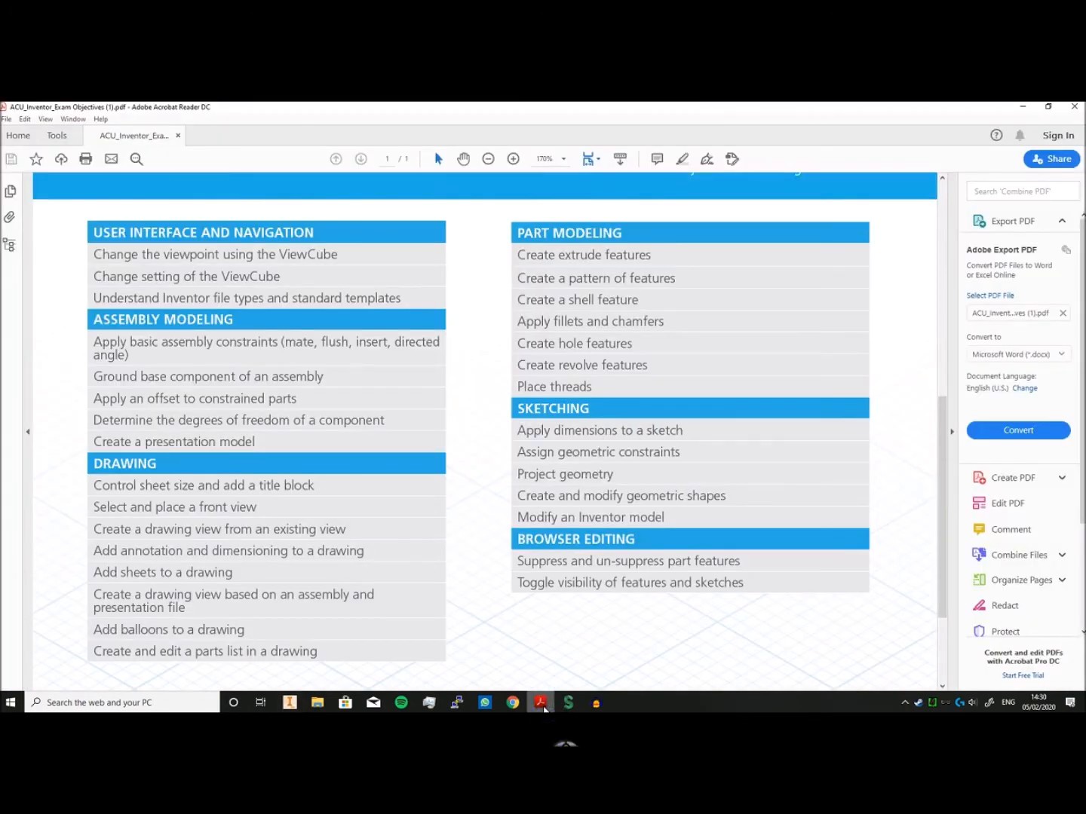
pyautogui.click(546, 707)
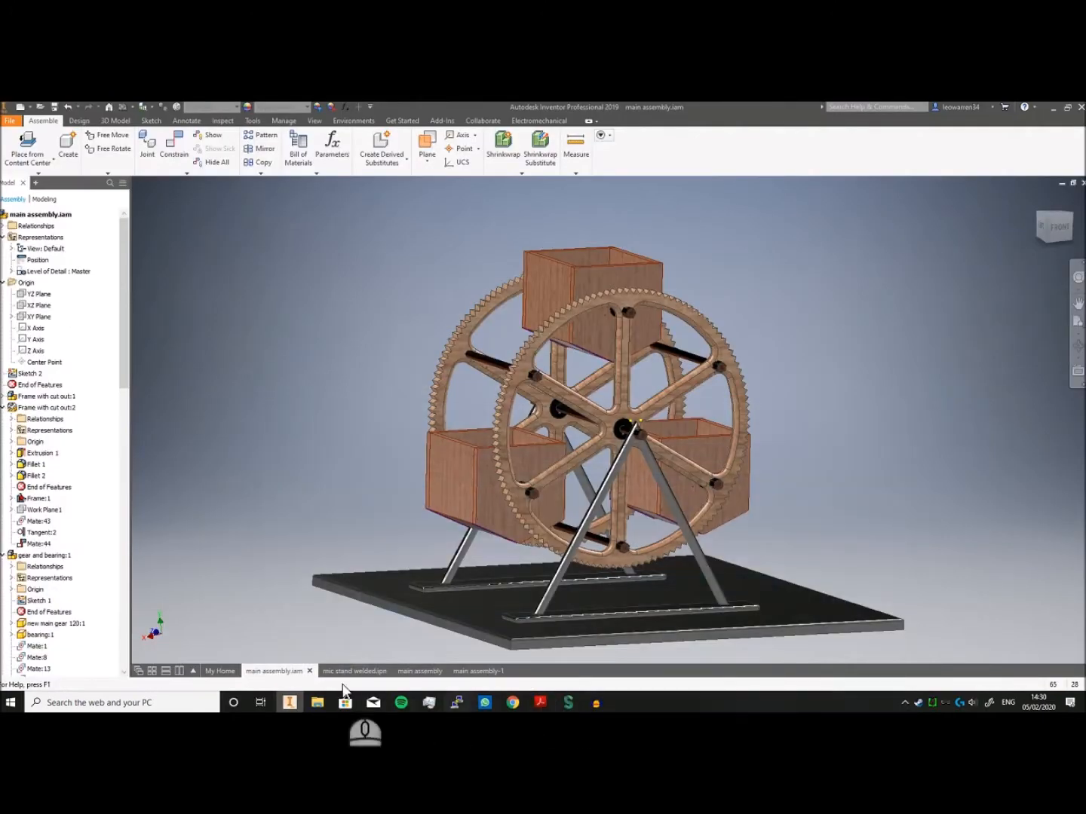
pyautogui.click(345, 670)
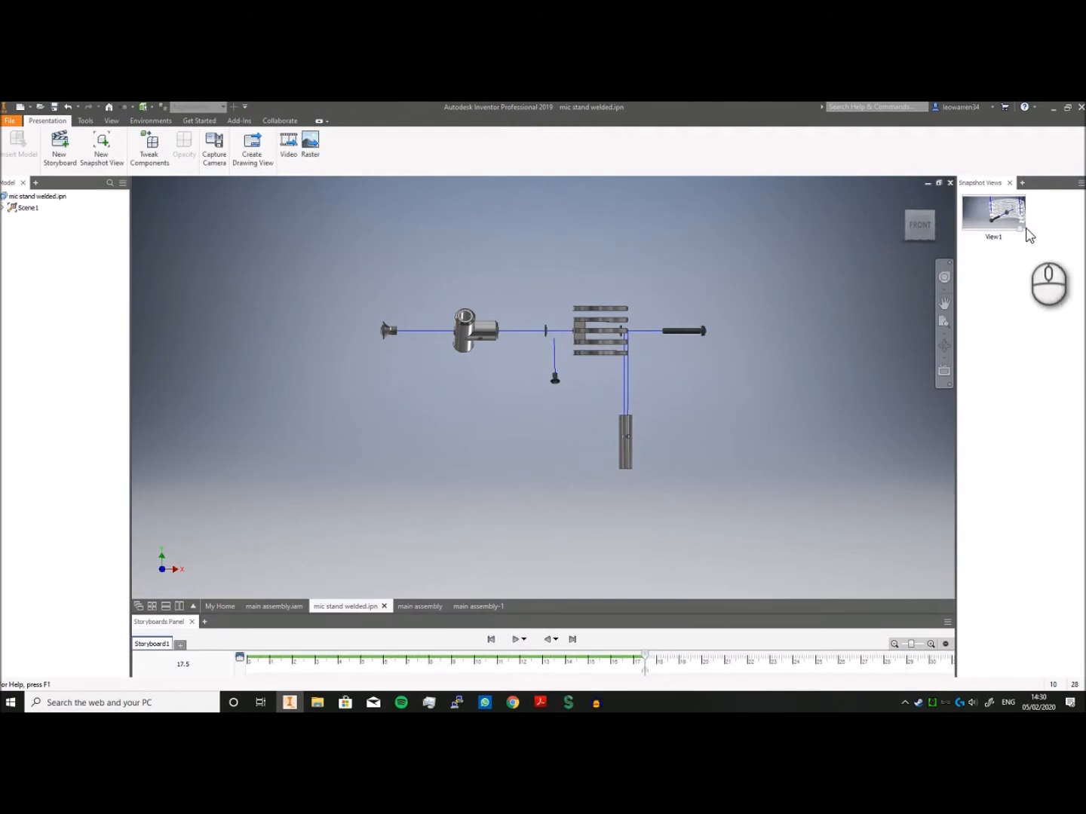
# Create a new drawing view from the mic stand welded.ipn presentation.
pyautogui.moveTo(919, 228); pyautogui.dragTo(868, 233)
pyautogui.click(35, 196)
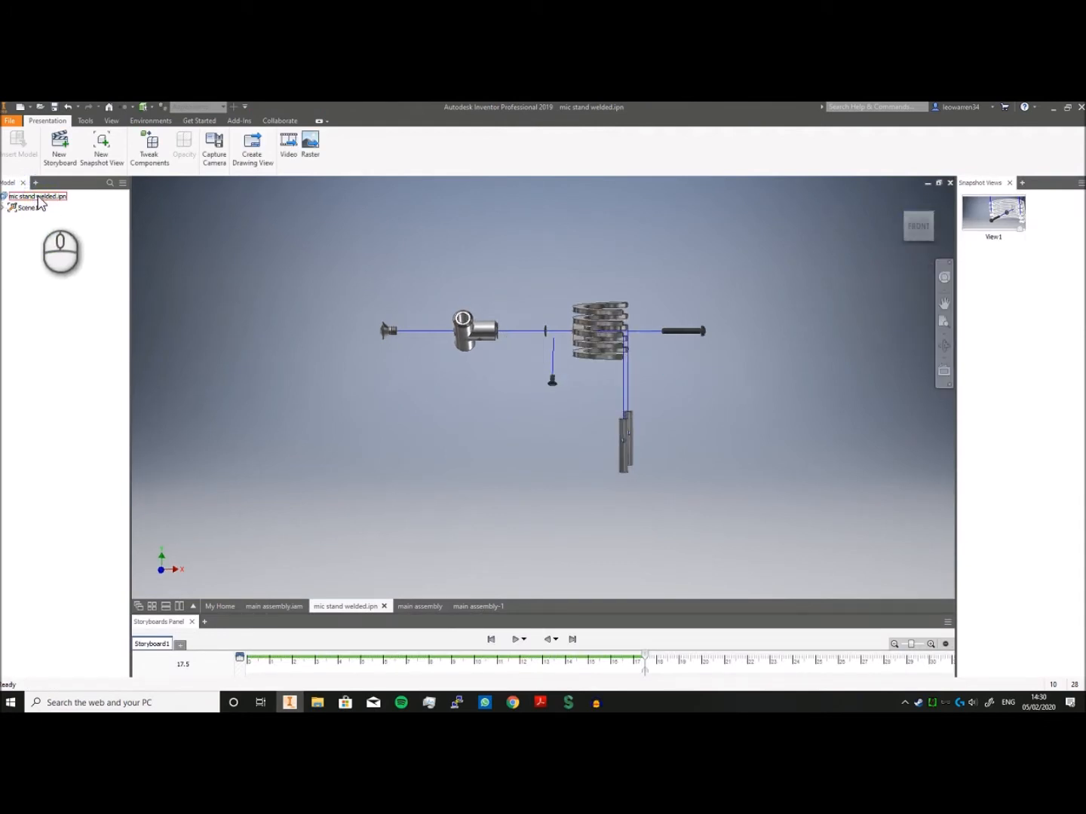
pyautogui.rightClick(39, 201)
pyautogui.click(60, 205)
pyautogui.doubleClick(390, 311)
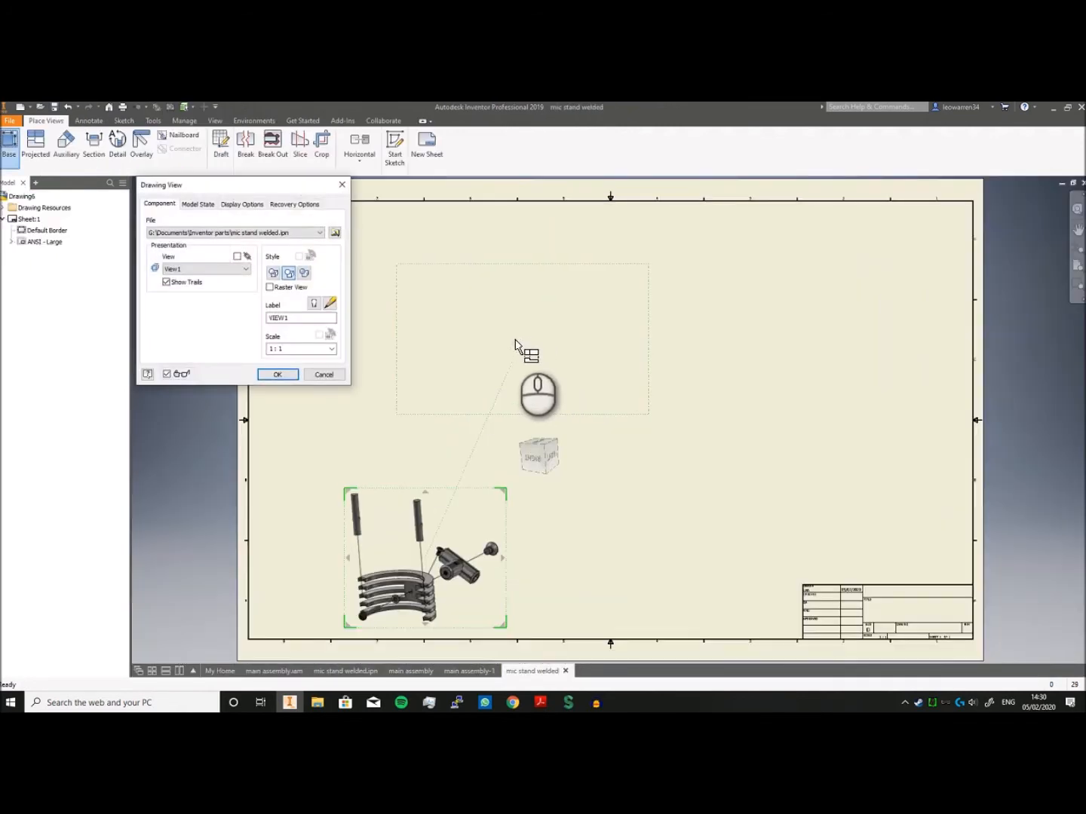
# Orient the mic stand's base view to Top, place it at 1:1 scale, and check the exam objectives in Acrobat Reader.
pyautogui.click(549, 454)
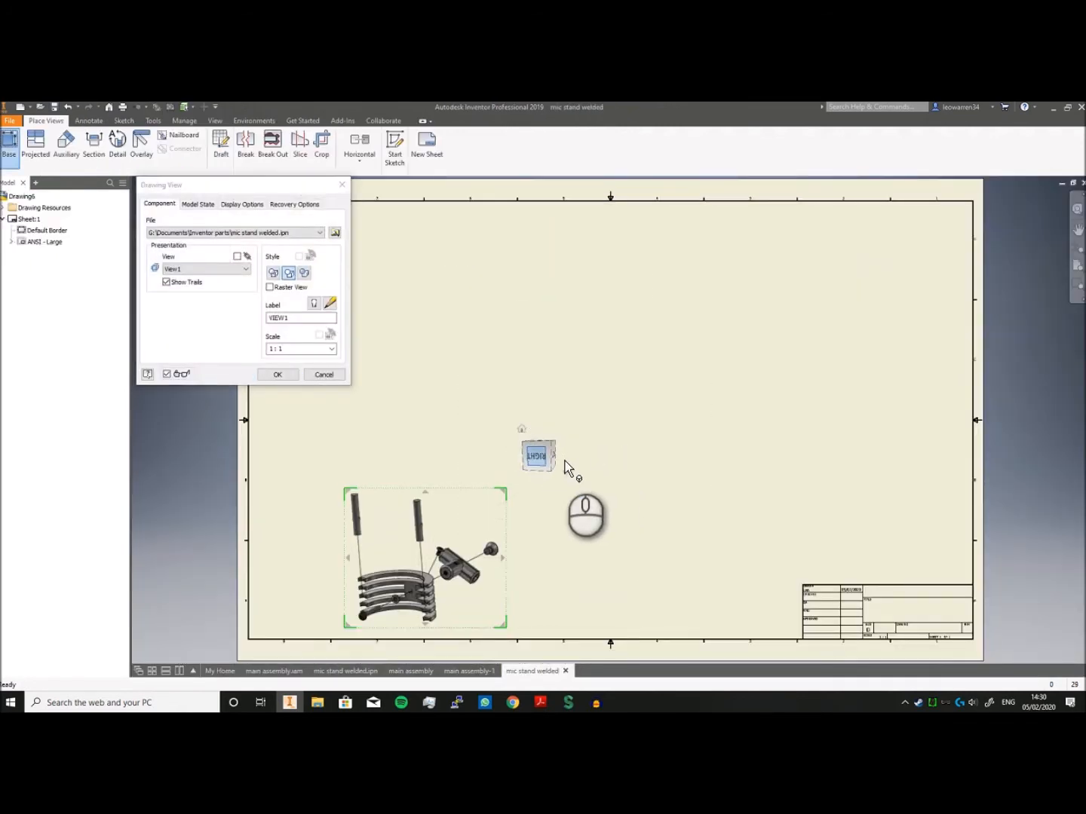
pyautogui.click(526, 443)
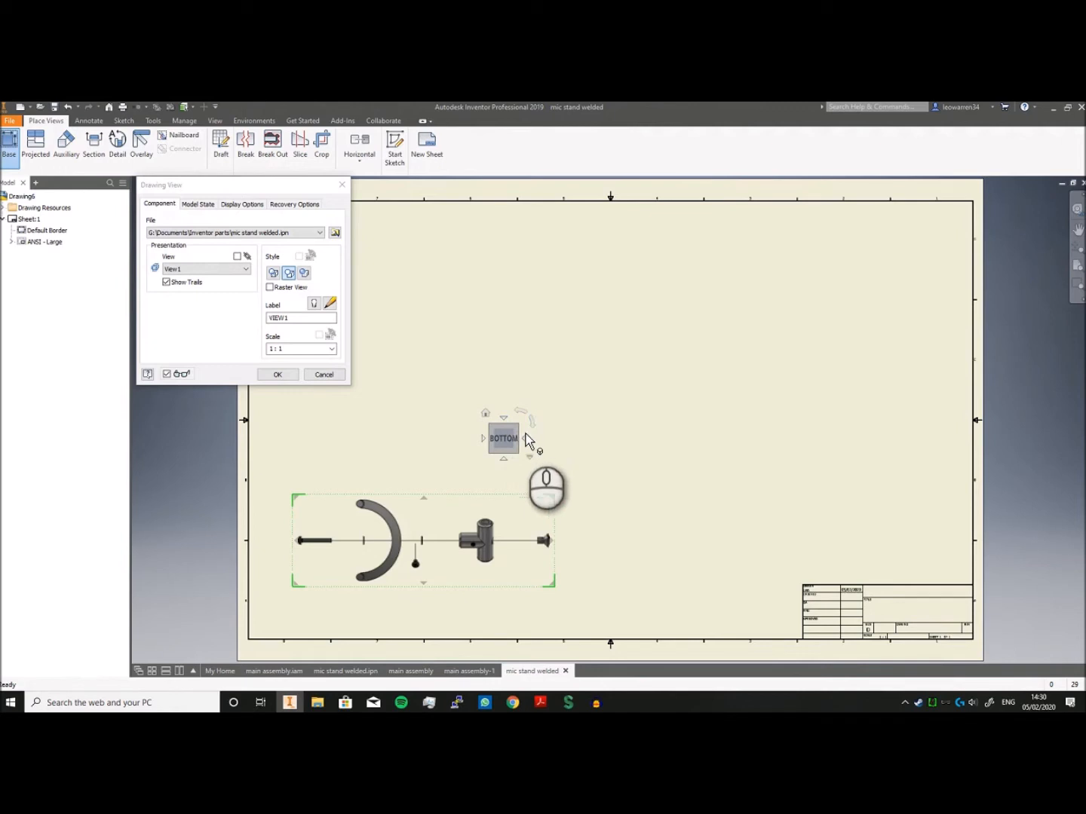
pyautogui.click(526, 441)
pyautogui.click(525, 442)
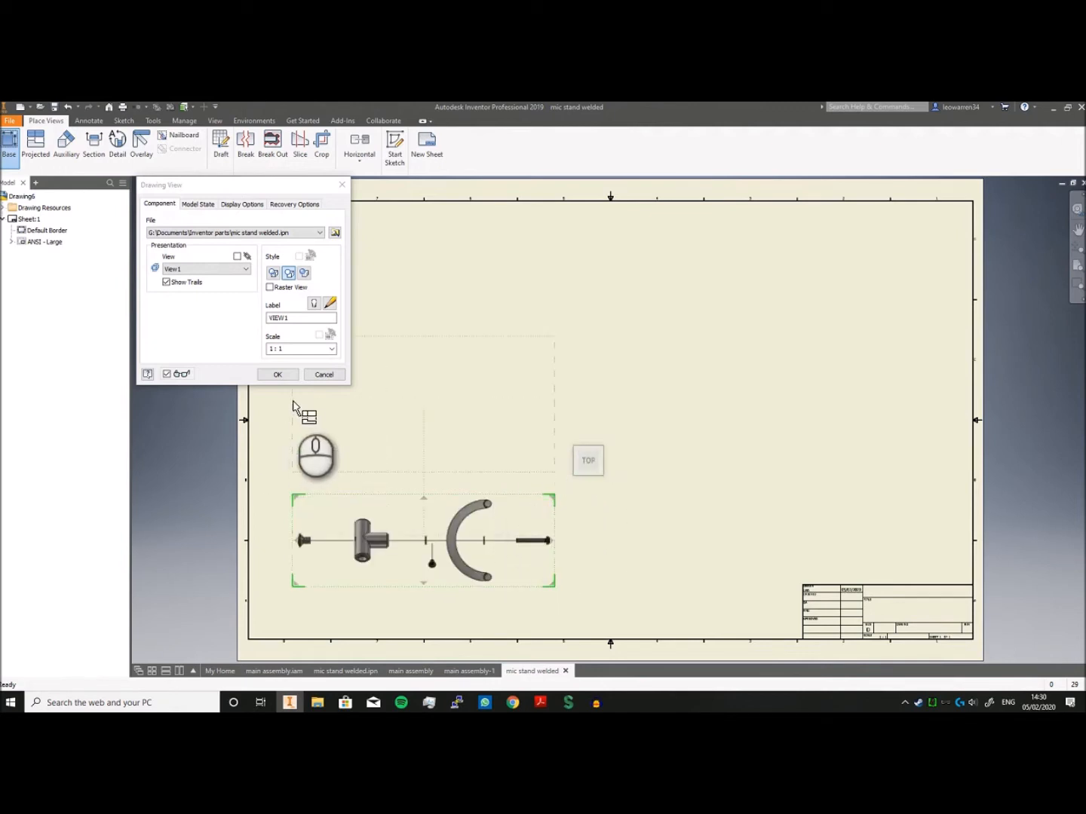
pyautogui.click(276, 375)
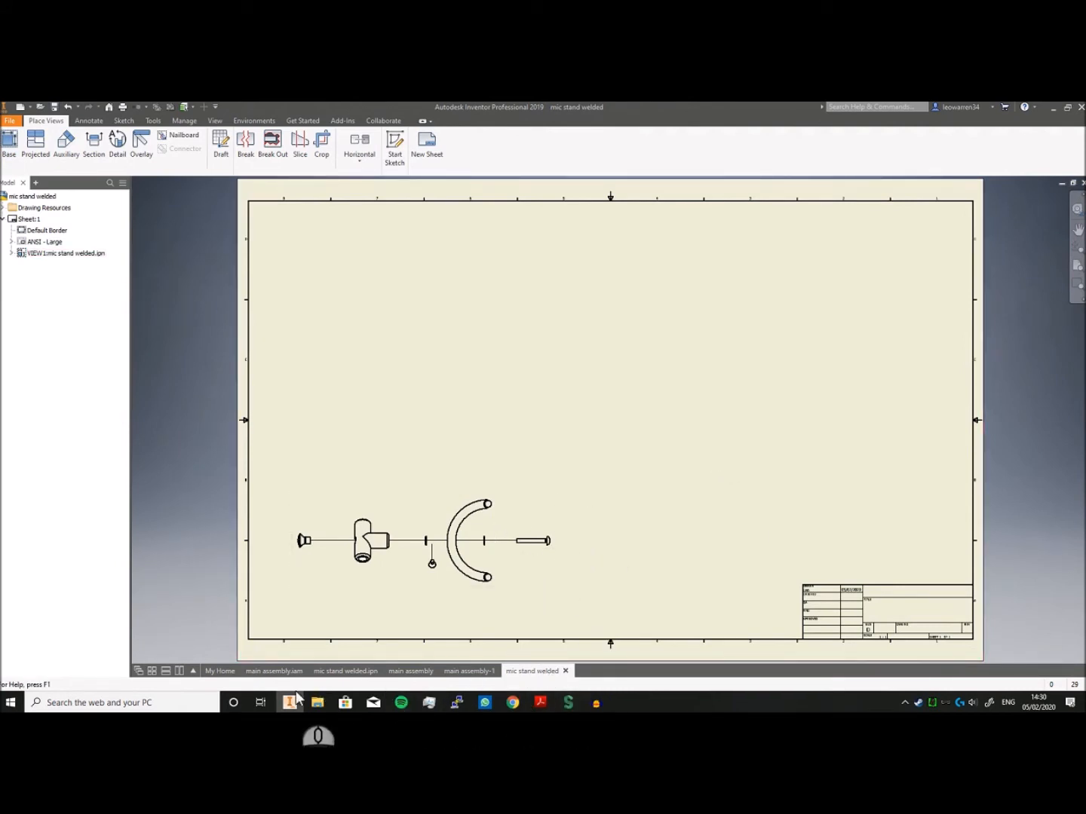
pyautogui.click(541, 702)
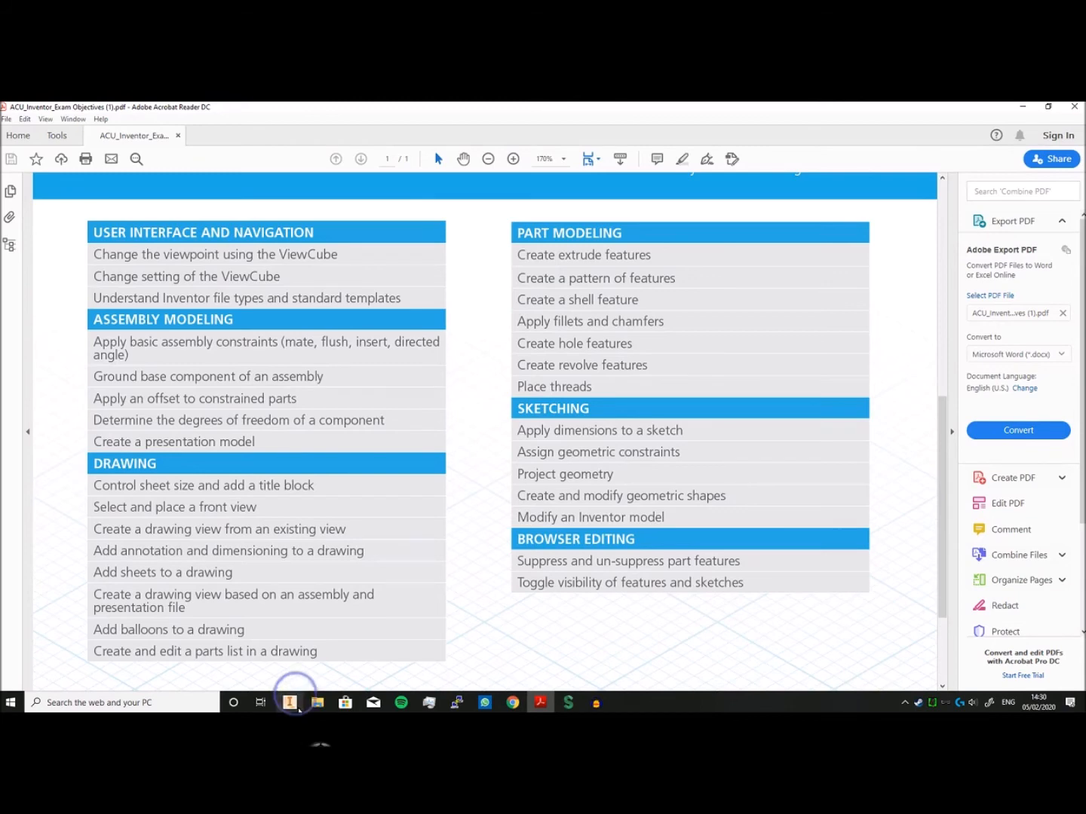
pyautogui.click(289, 702)
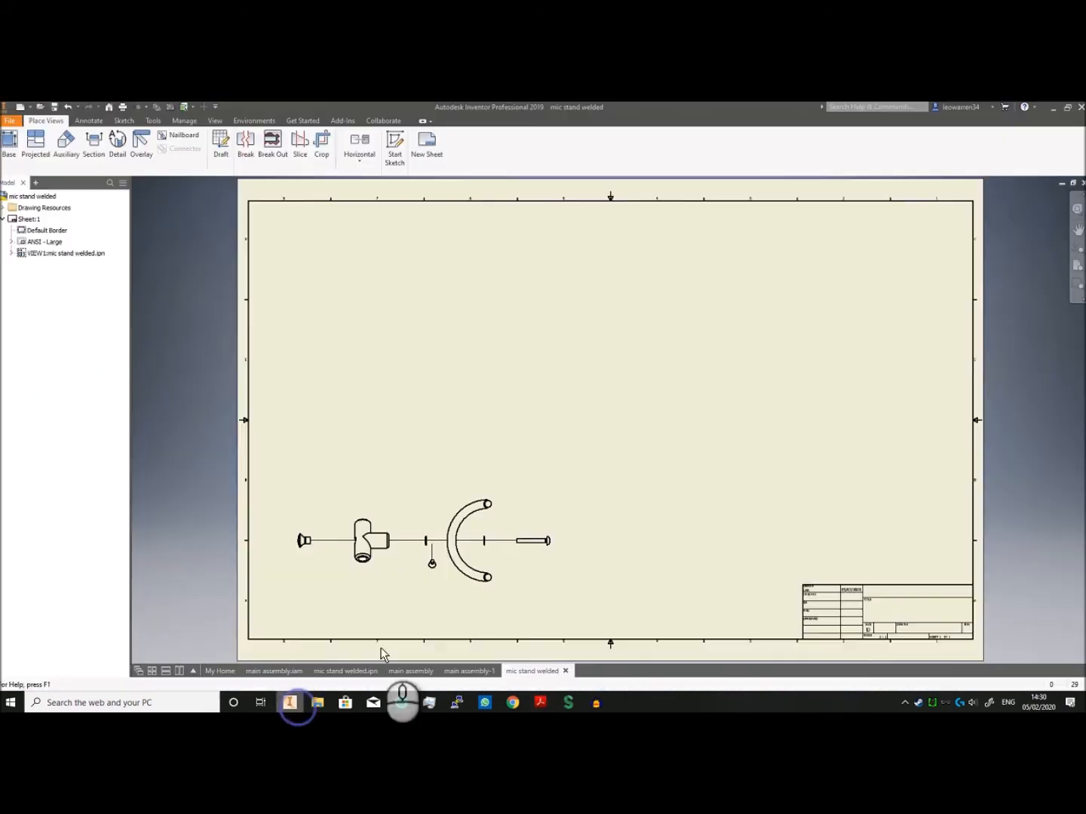
# Add a balloon above the curved arm in the exploded mic stand view, using the Structured BOM view.
pyautogui.click(89, 120)
pyautogui.click(663, 159)
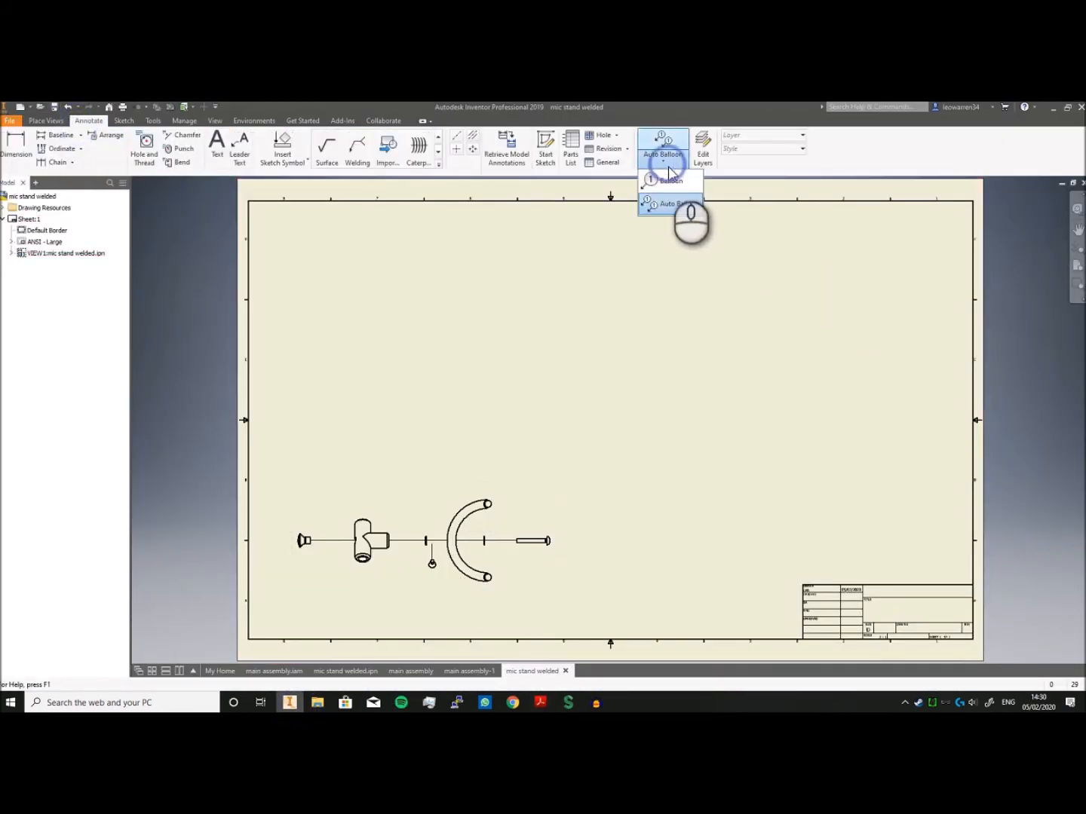
pyautogui.click(669, 180)
pyautogui.scroll(4, 475, 444)
pyautogui.scroll(-5, 499, 521)
pyautogui.scroll(4, 509, 510)
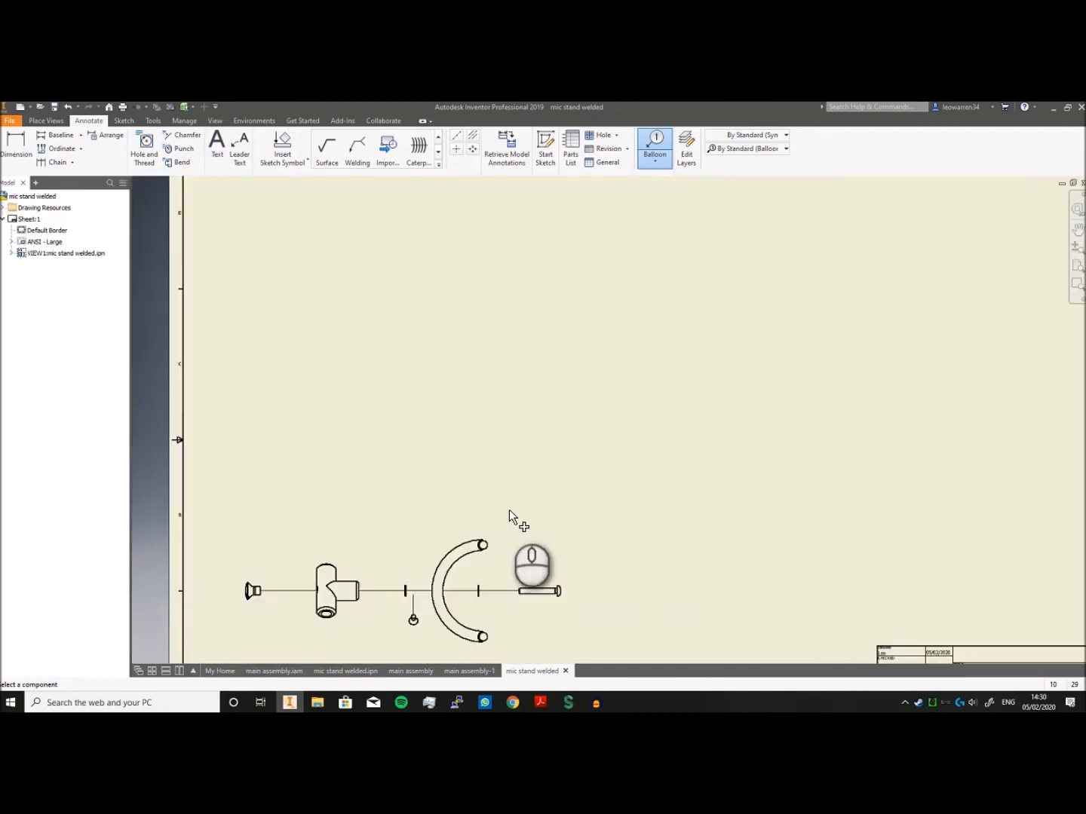
pyautogui.moveTo(509, 510); pyautogui.dragTo(533, 438, button='middle')
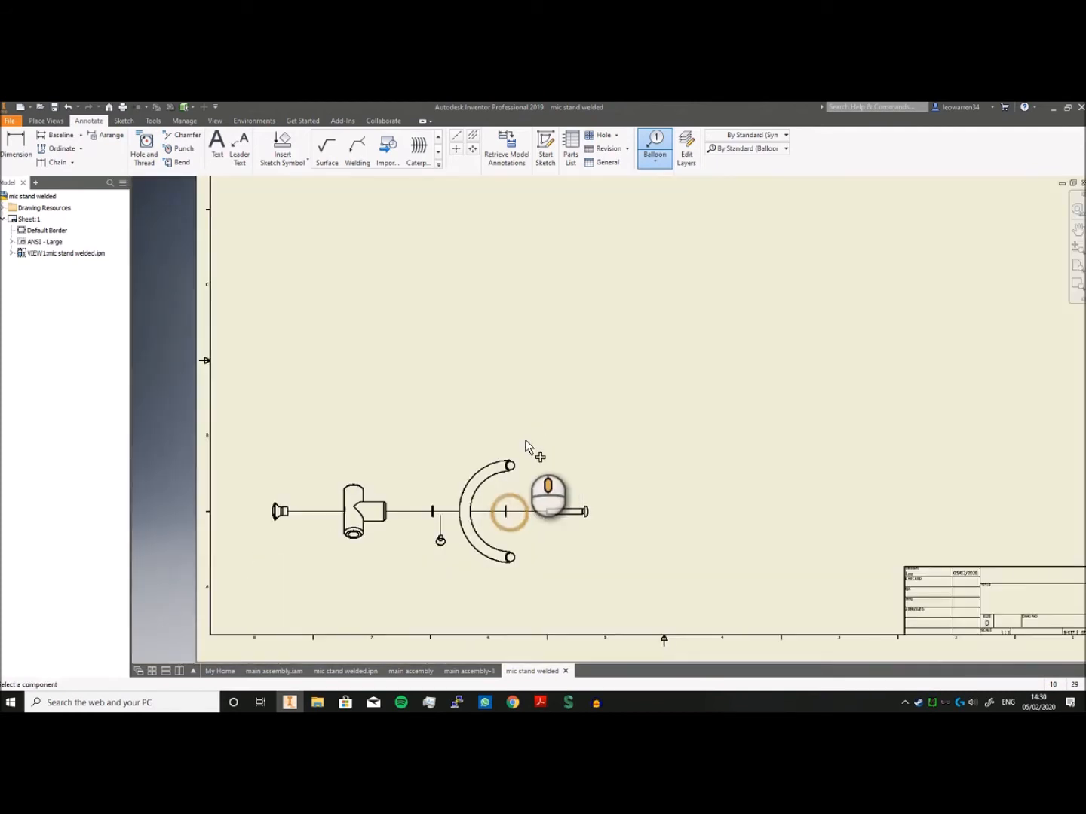
pyautogui.click(488, 467)
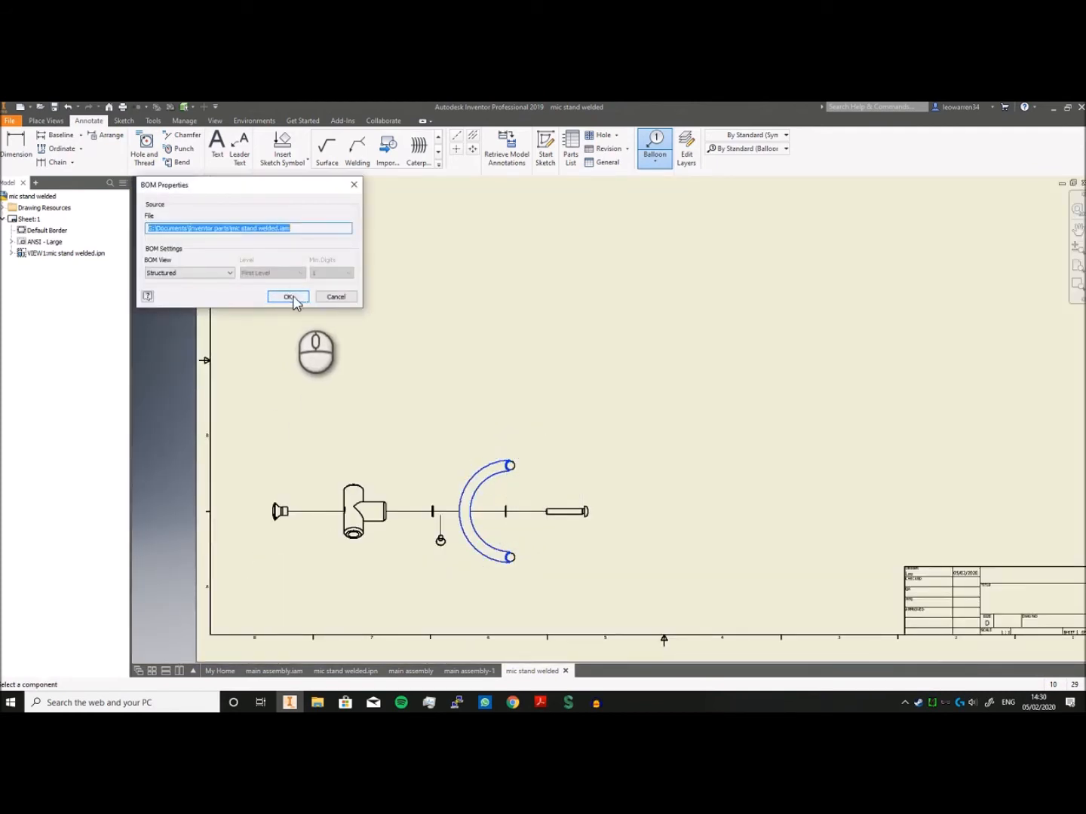
pyautogui.click(293, 297)
pyautogui.click(497, 413)
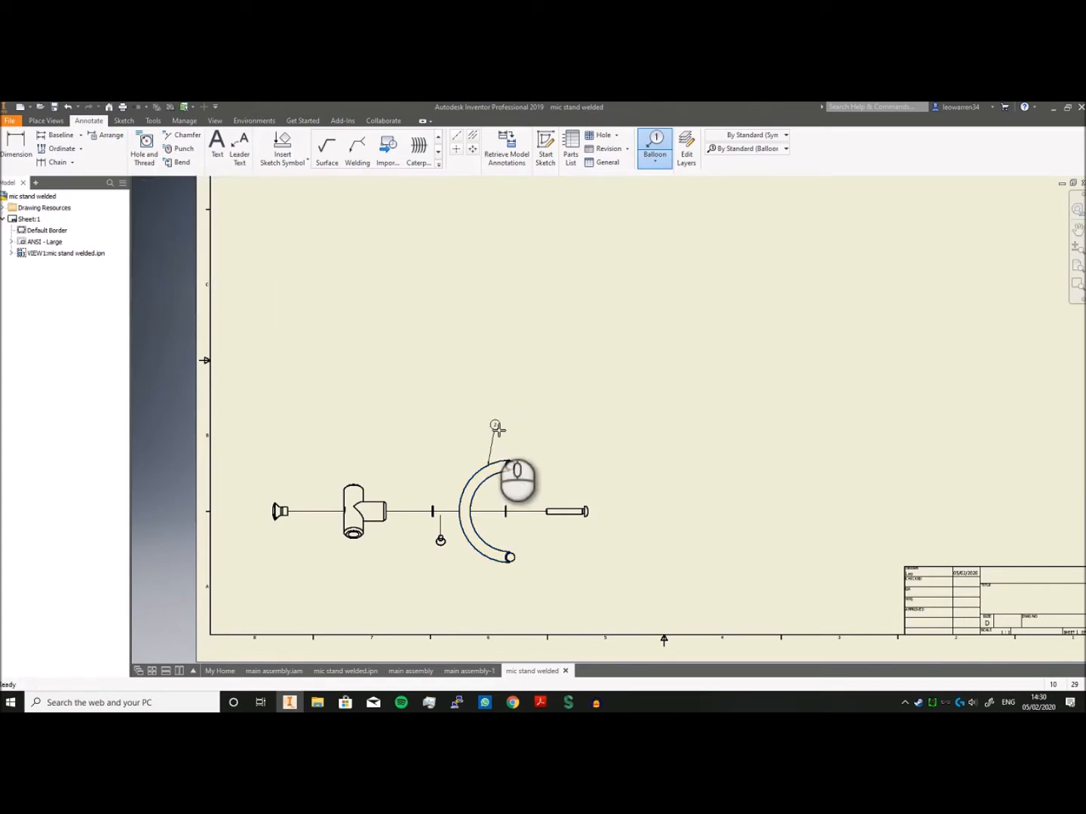
pyautogui.rightClick(498, 404)
pyautogui.click(536, 405)
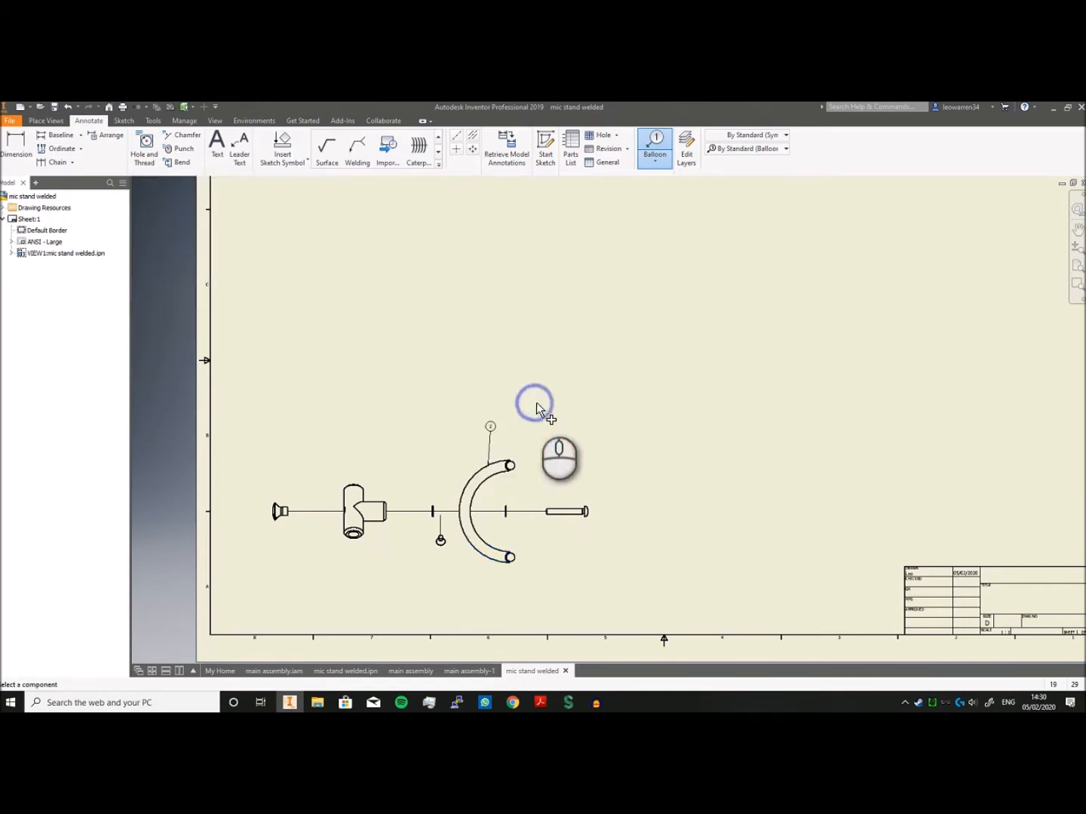
# Add balloons to the thin washer beside the small screw and to the T-shaped tube connector.
pyautogui.scroll(-3, 489, 434)
pyautogui.click(384, 578)
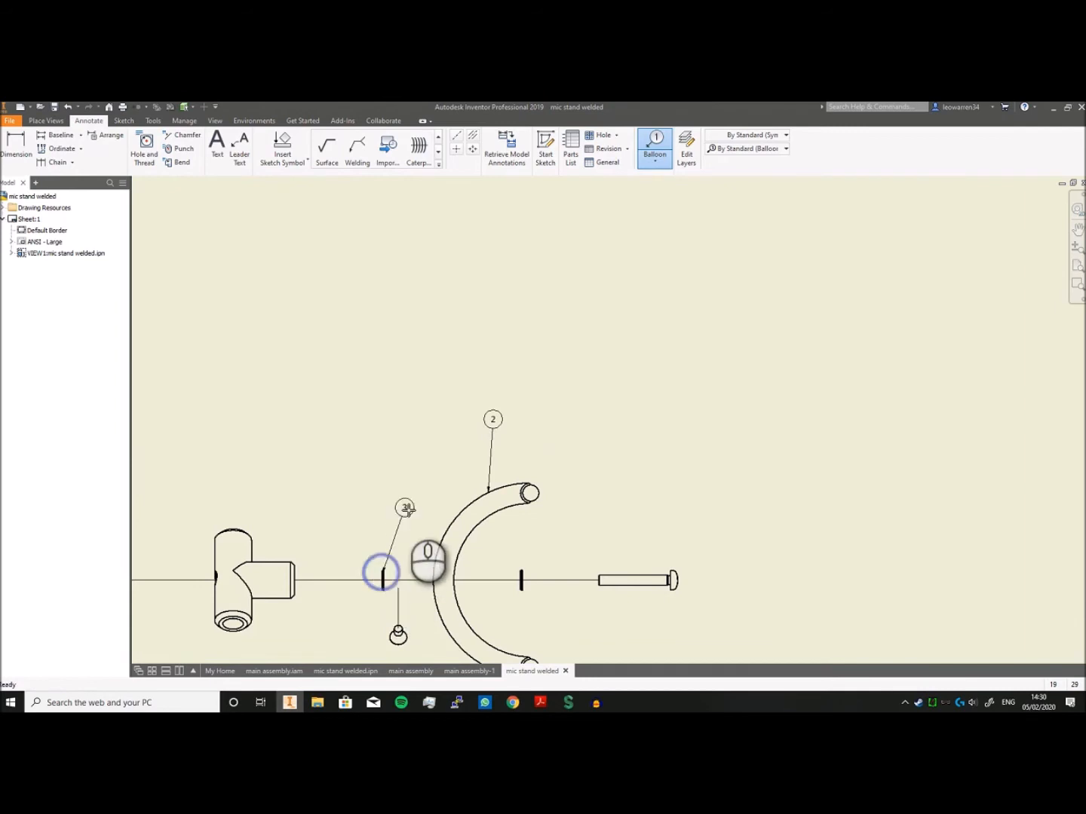
pyautogui.rightClick(405, 507)
pyautogui.click(444, 505)
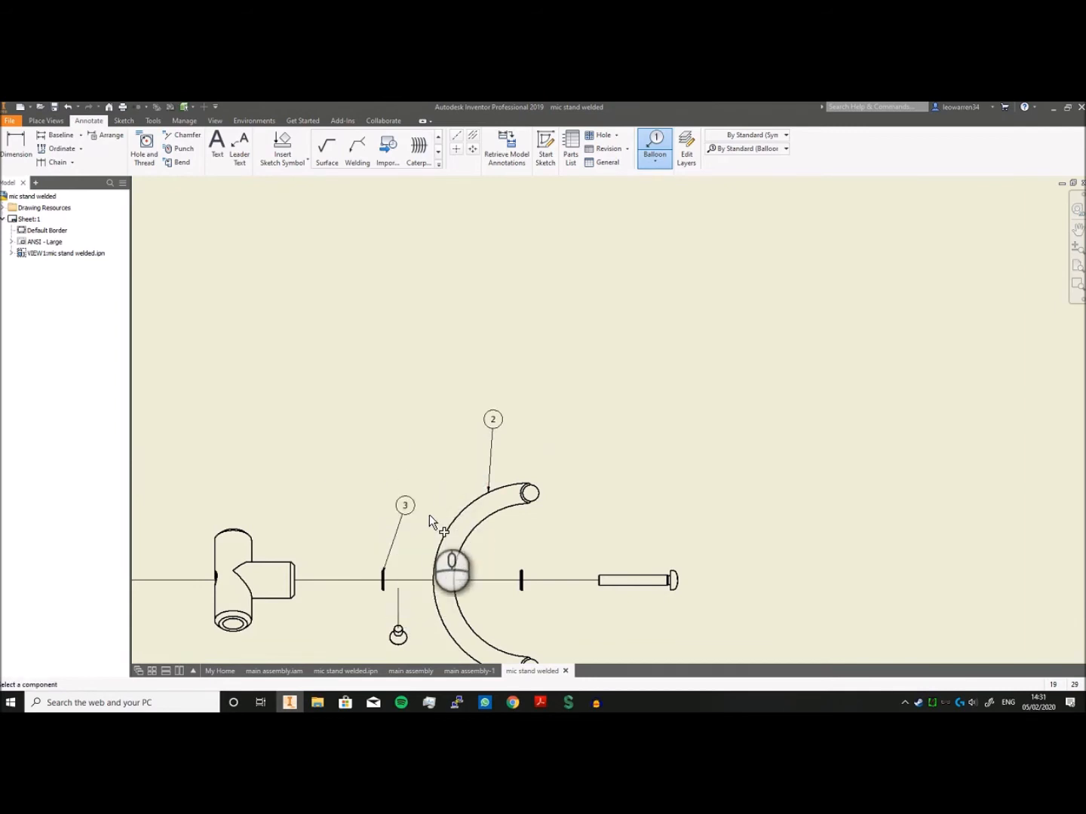
pyautogui.click(235, 527)
pyautogui.click(292, 466)
pyautogui.rightClick(324, 426)
pyautogui.click(370, 423)
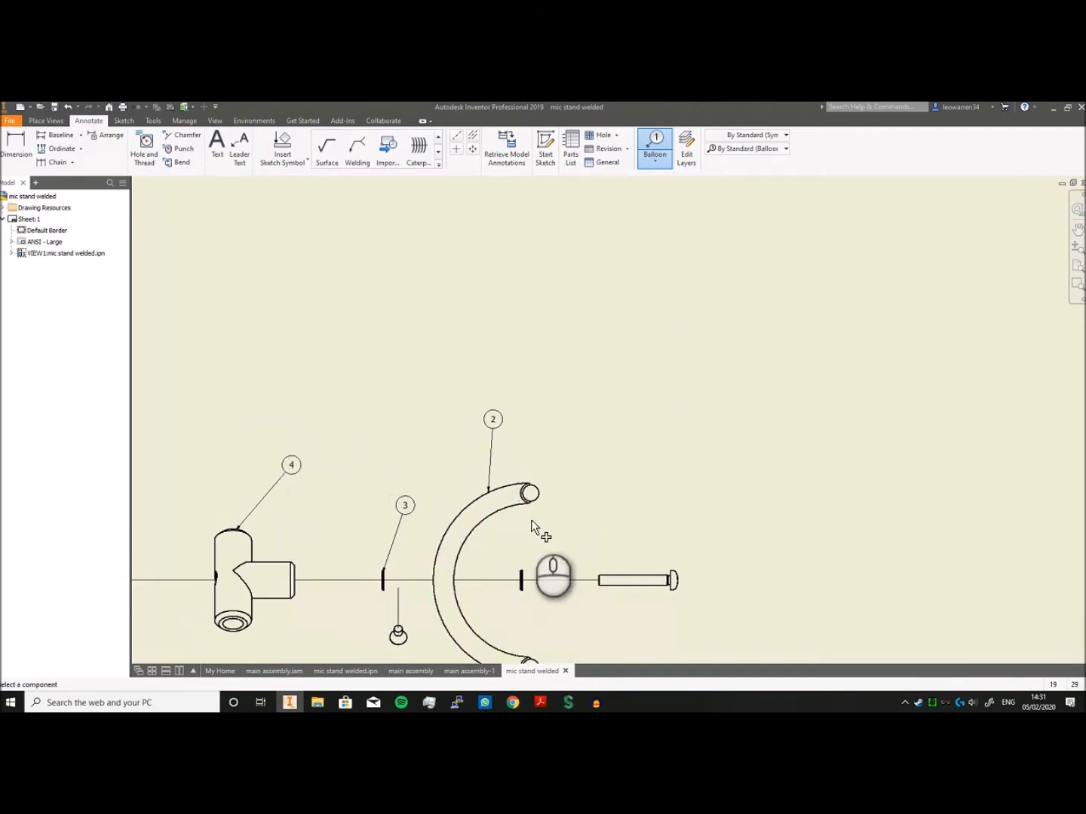
# In the main assembly-1 drawing, start Auto Balloon on the Ferris wheel view and select all its components.
pyautogui.click(411, 671)
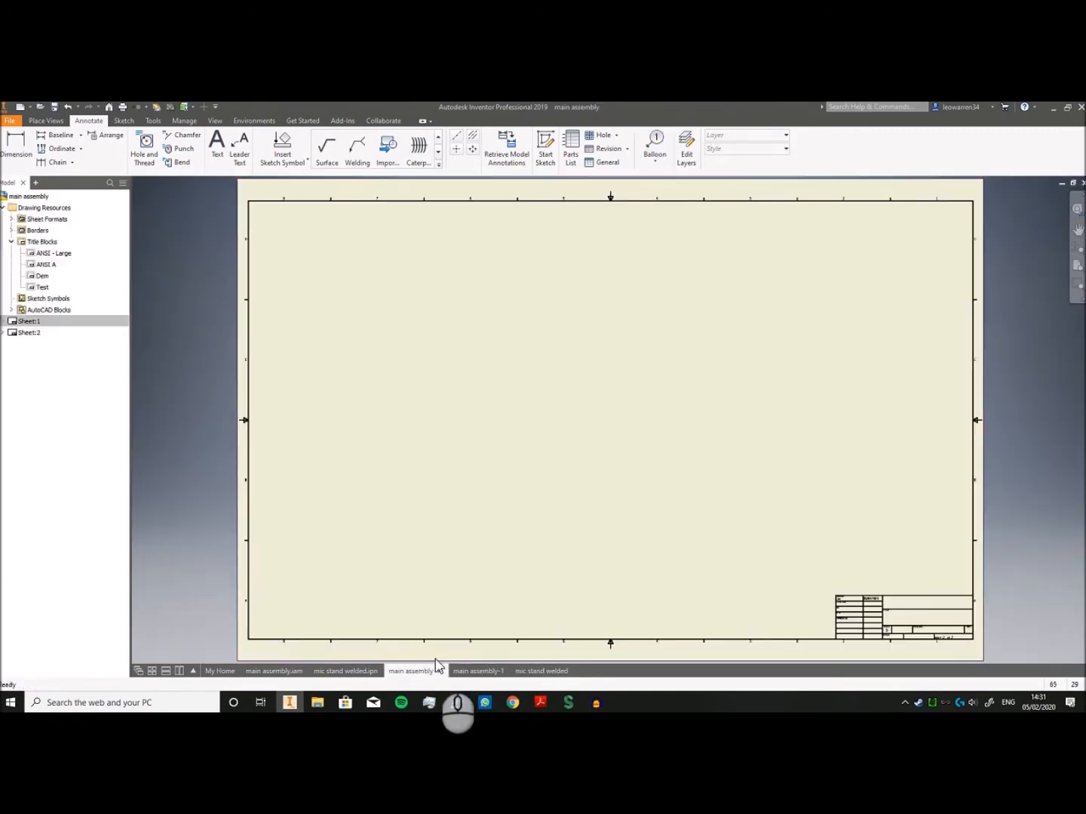
pyautogui.click(464, 671)
pyautogui.scroll(5, 471, 515)
pyautogui.scroll(-3, 558, 436)
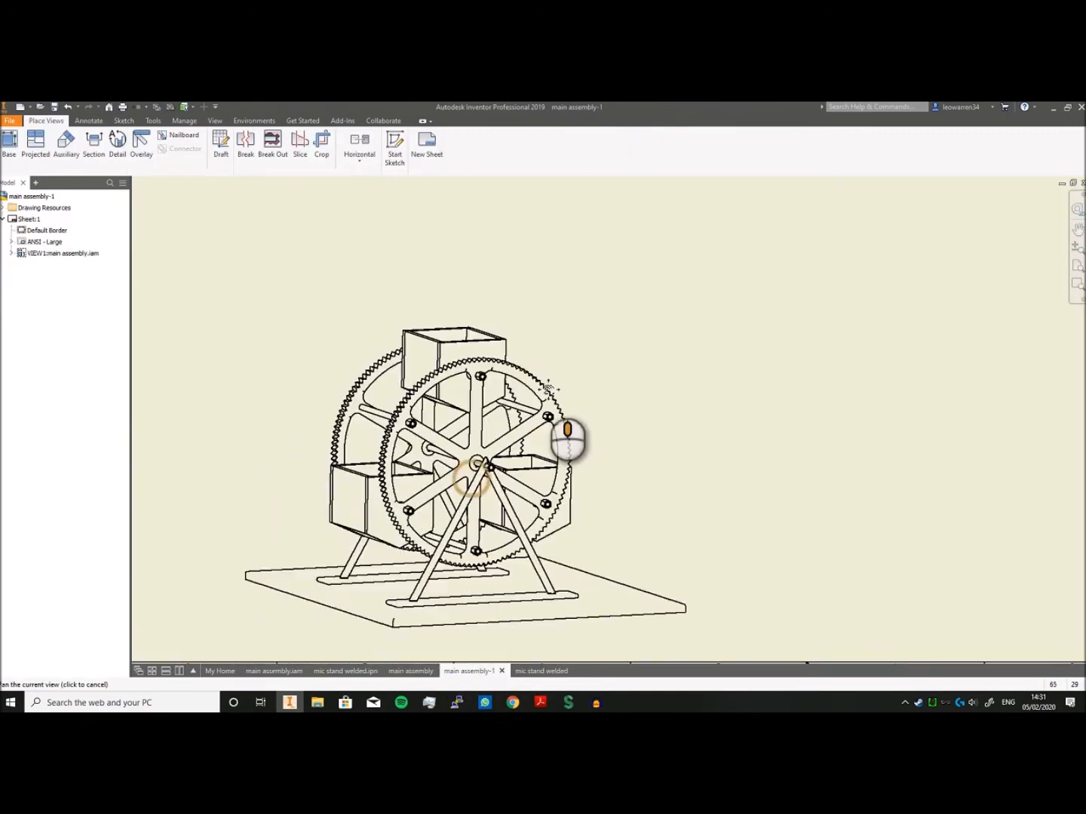
pyautogui.click(88, 121)
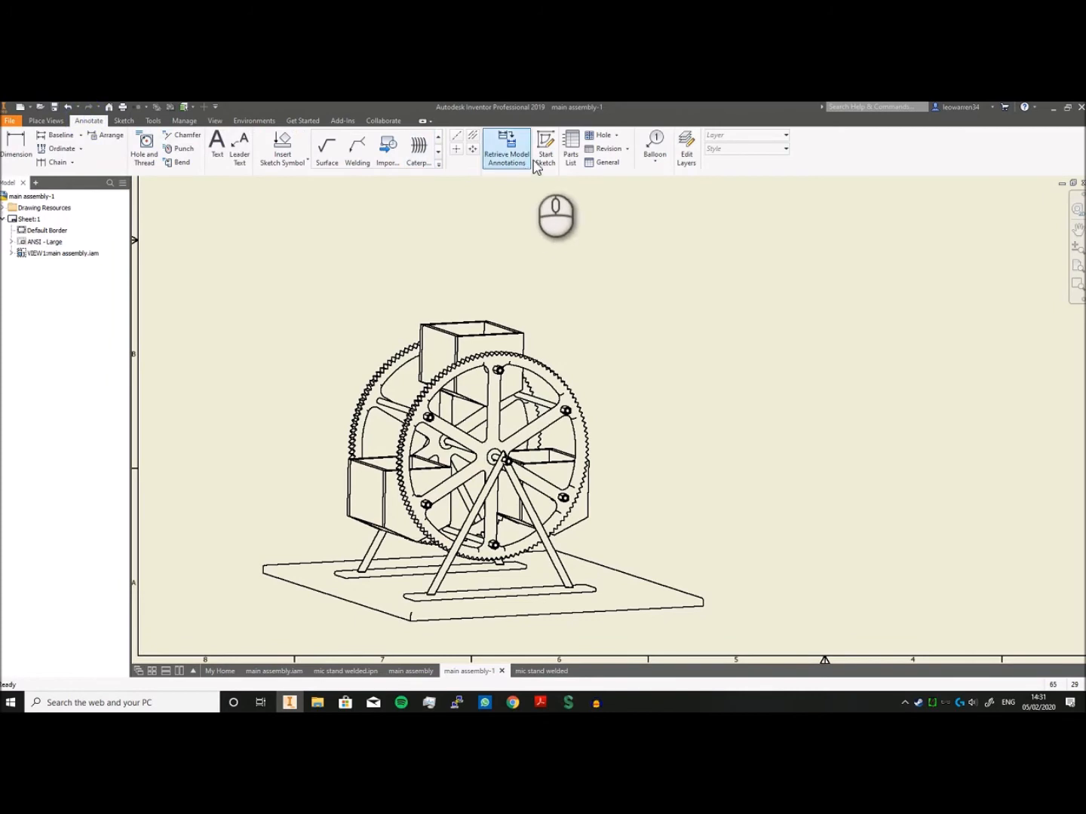
pyautogui.click(655, 162)
pyautogui.click(656, 206)
pyautogui.click(572, 237)
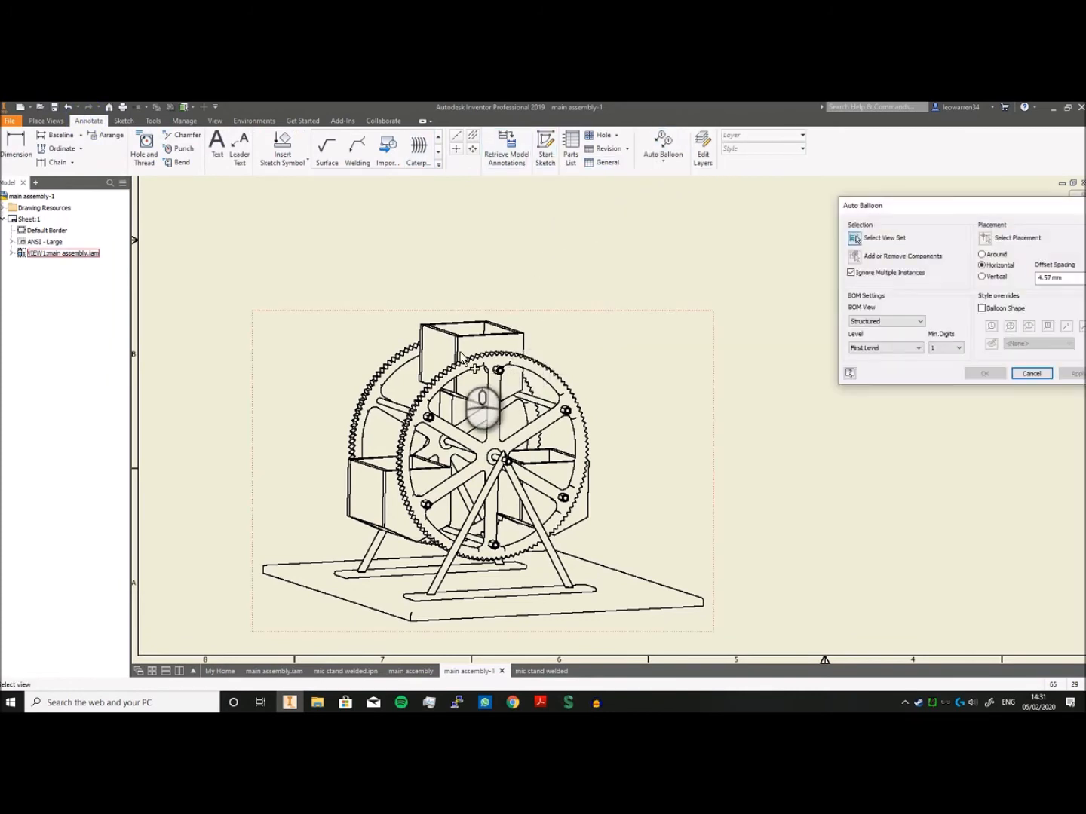
pyautogui.moveTo(227, 289); pyautogui.dragTo(781, 648)
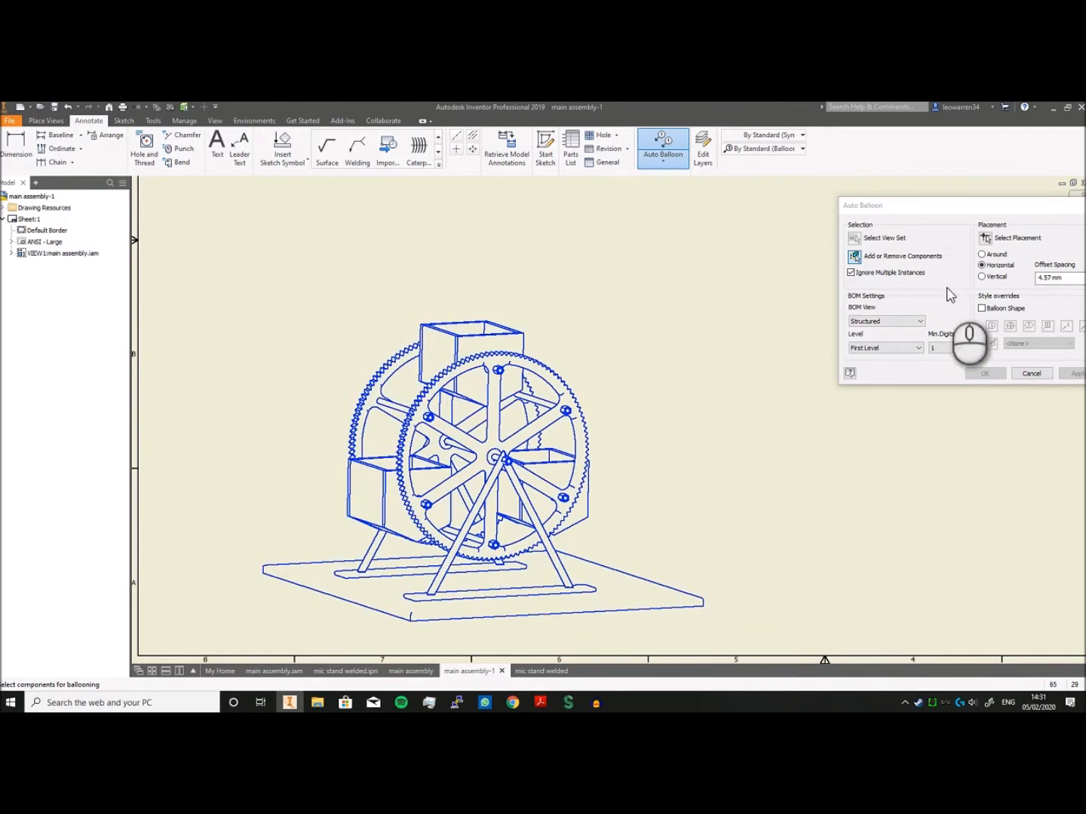
# Place the automatic balloons in a horizontal row above the Ferris wheel with 4.57 mm offset spacing and finish ballooning.
pyautogui.click(984, 238)
pyautogui.click(547, 248)
pyautogui.click(985, 375)
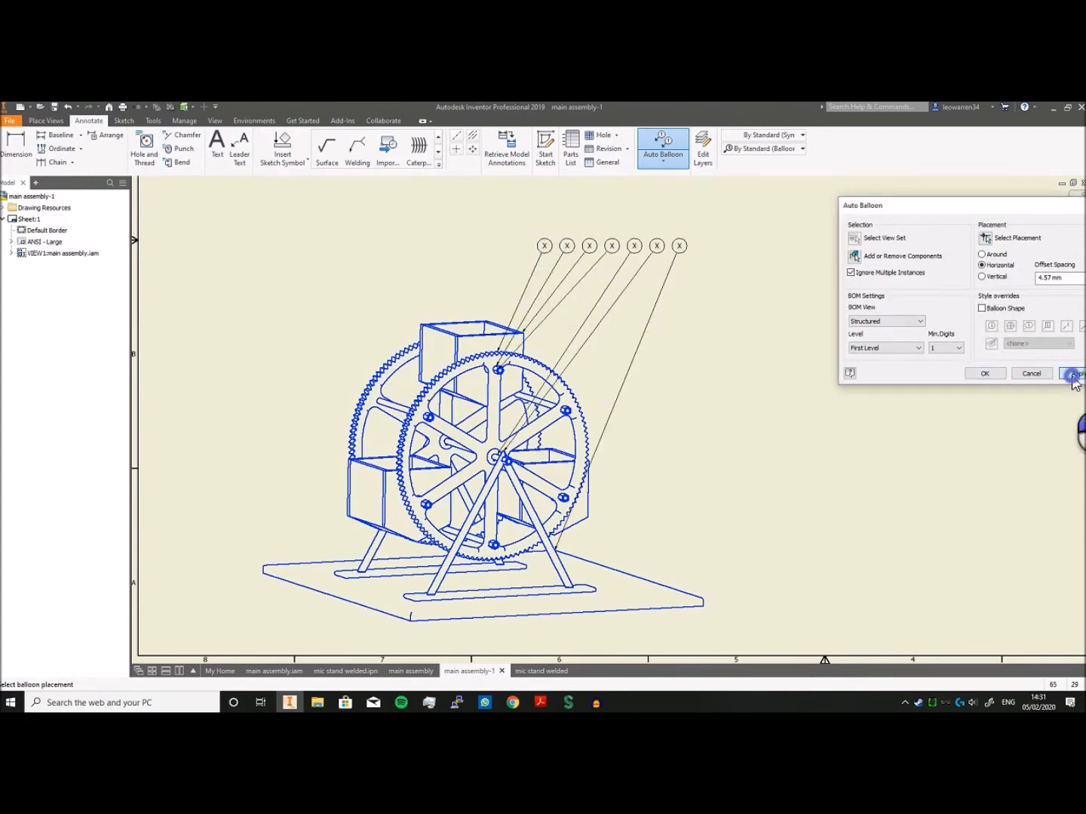
pyautogui.click(994, 332)
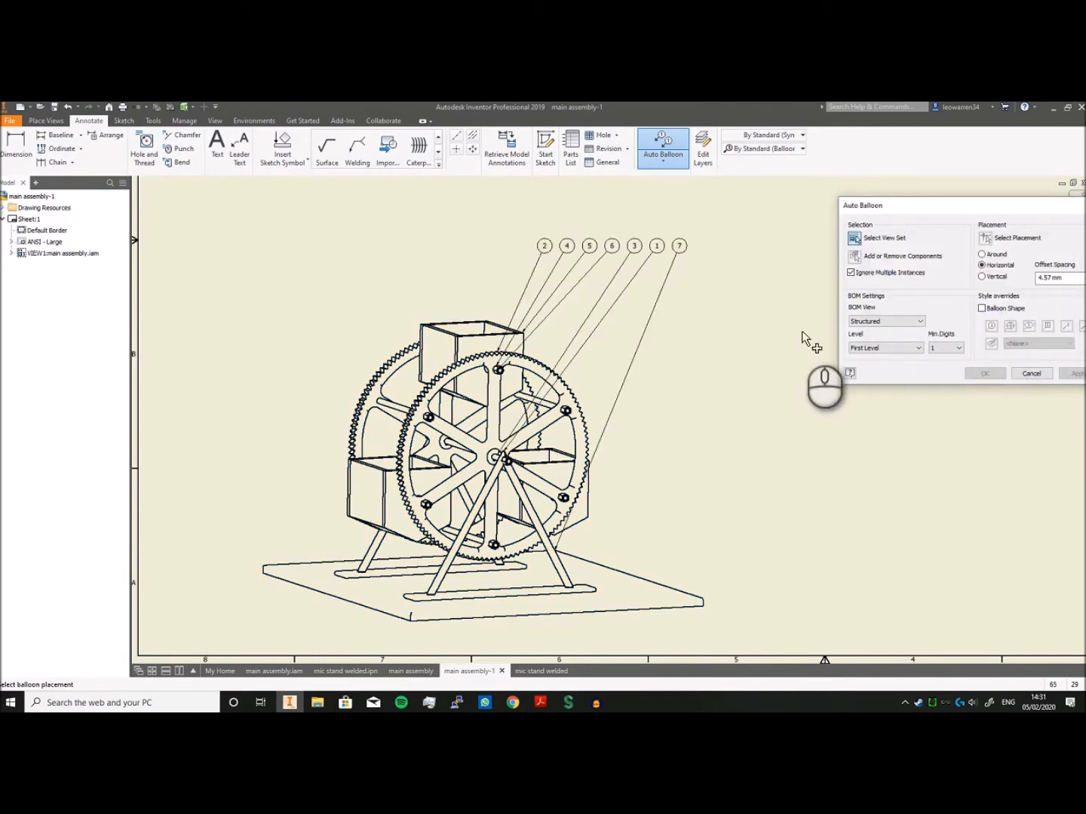
pyautogui.click(1045, 371)
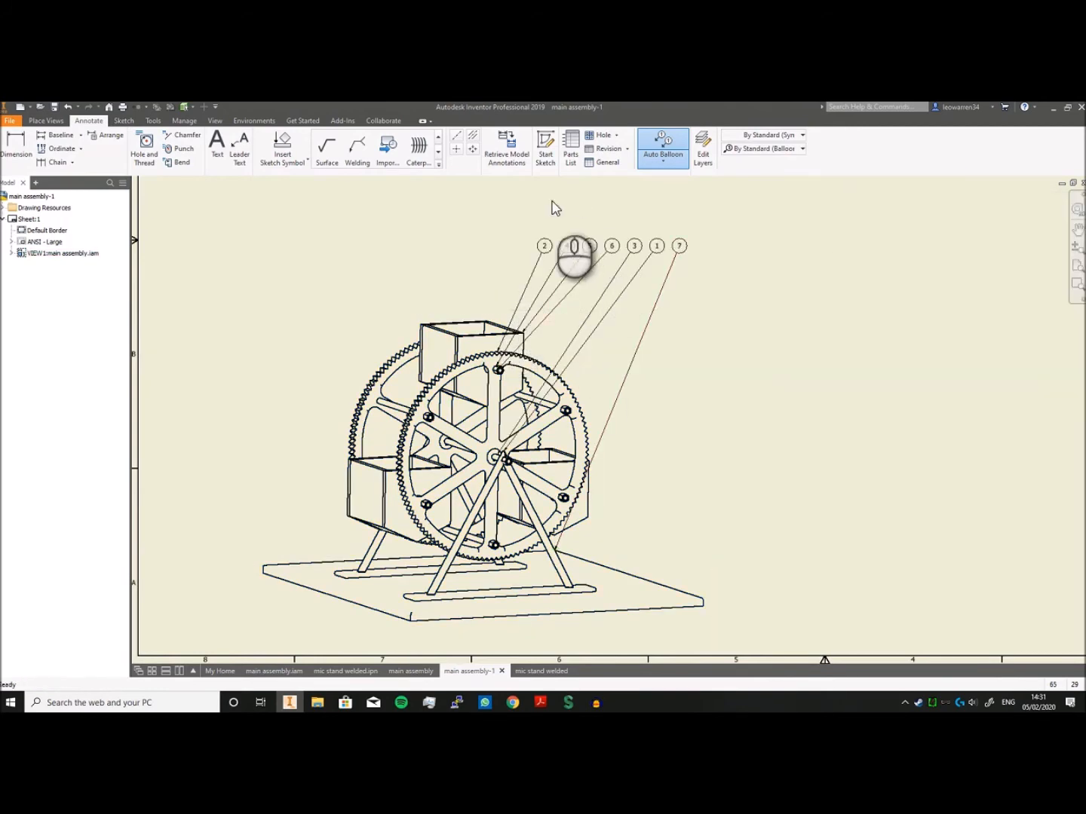
# Examine the balloons and their leaders on the Ferris wheel view, and check the exam objectives in Acrobat Reader.
pyautogui.scroll(-2, 783, 344)
pyautogui.scroll(3, 784, 343)
pyautogui.moveTo(761, 347); pyautogui.dragTo(766, 436, button='middle')
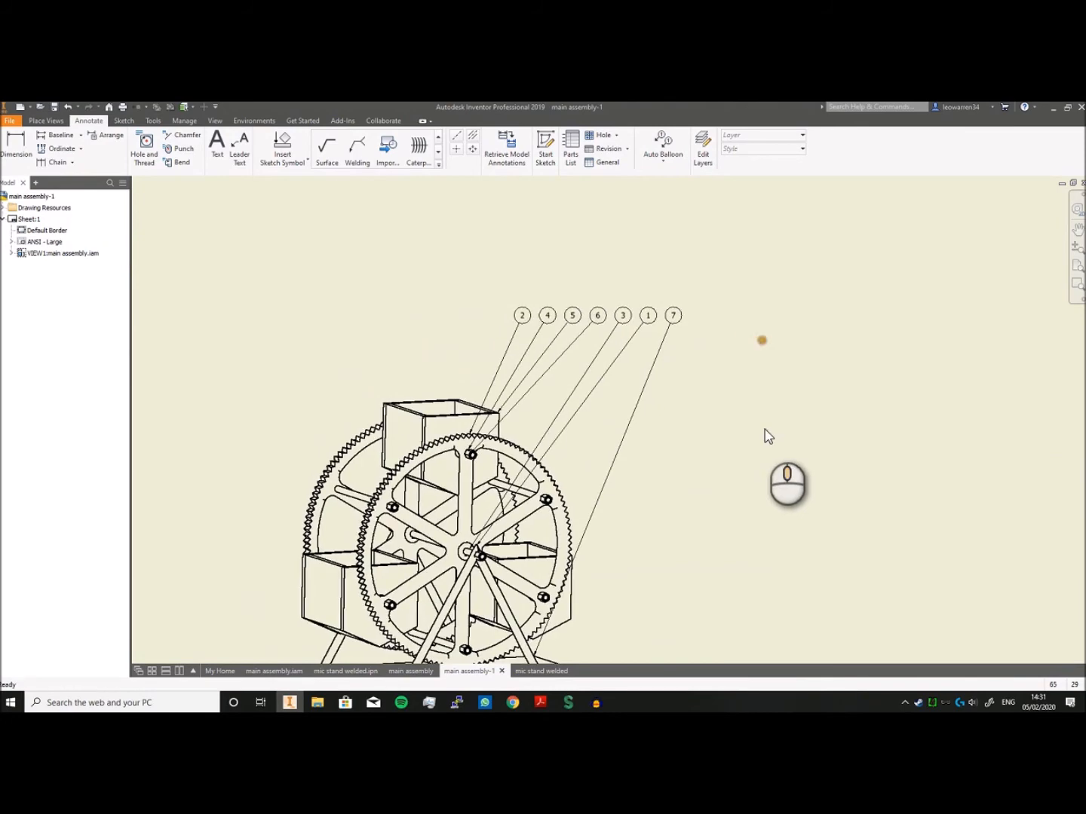
pyautogui.scroll(-4, 688, 289)
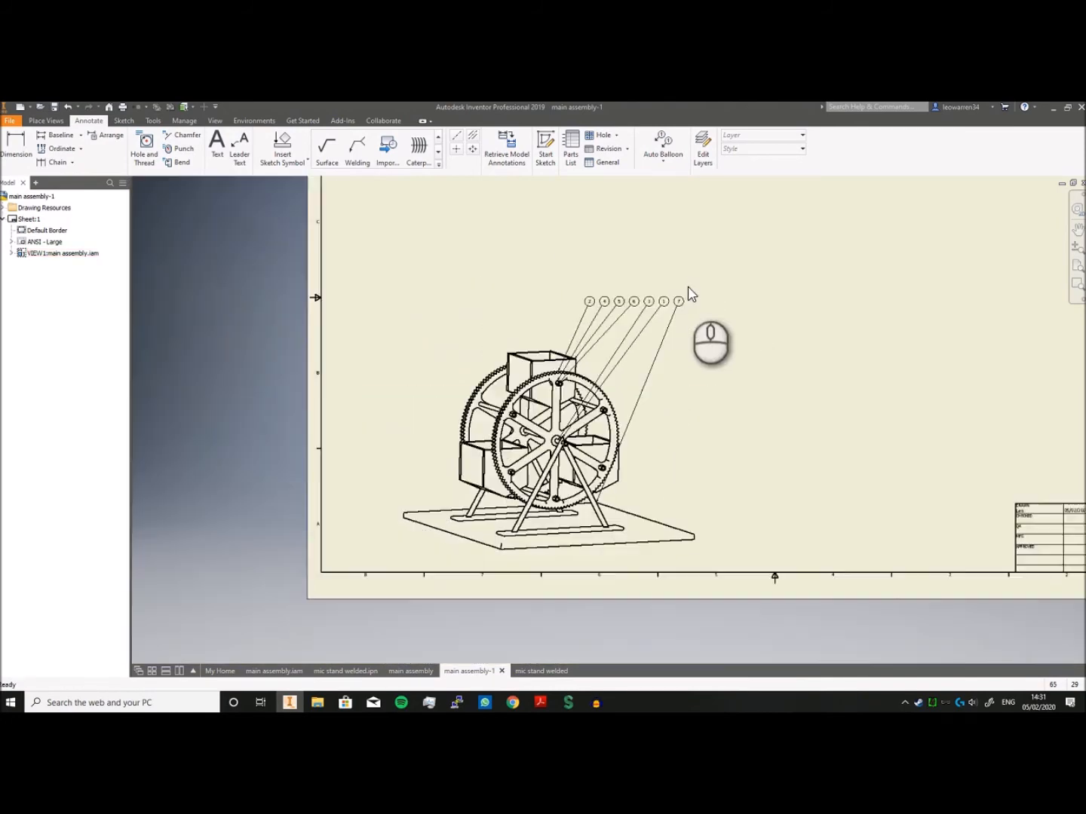
pyautogui.moveTo(695, 285); pyautogui.dragTo(633, 376, button='middle')
pyautogui.scroll(2, 633, 377)
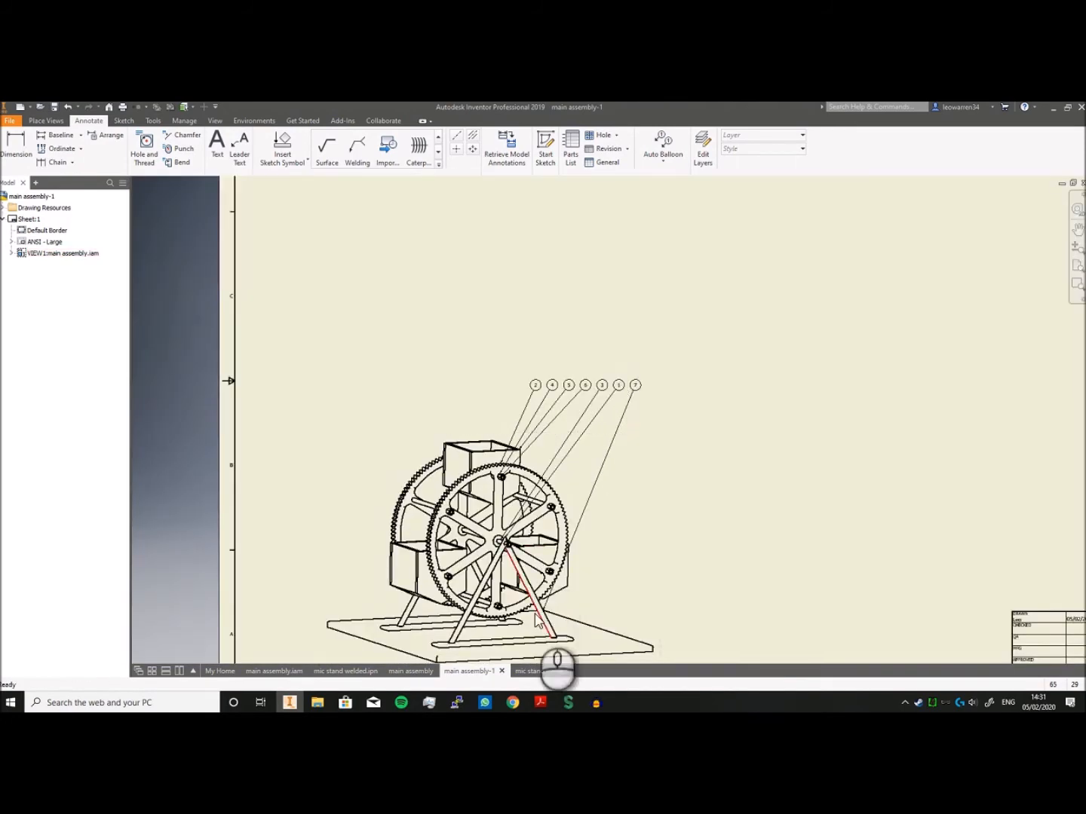
pyautogui.click(539, 703)
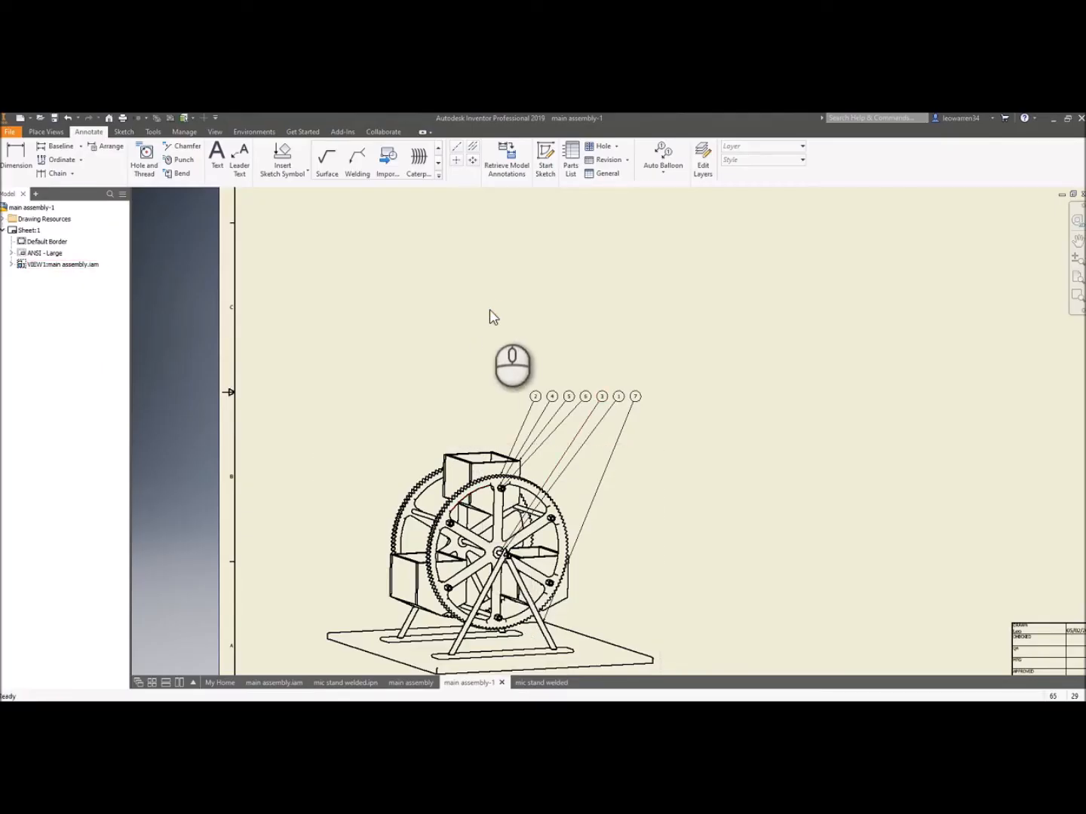
# Create a parts list from main assembly.iam and place it near the upper-left corner of the drawing sheet.
pyautogui.scroll(2, 490, 316)
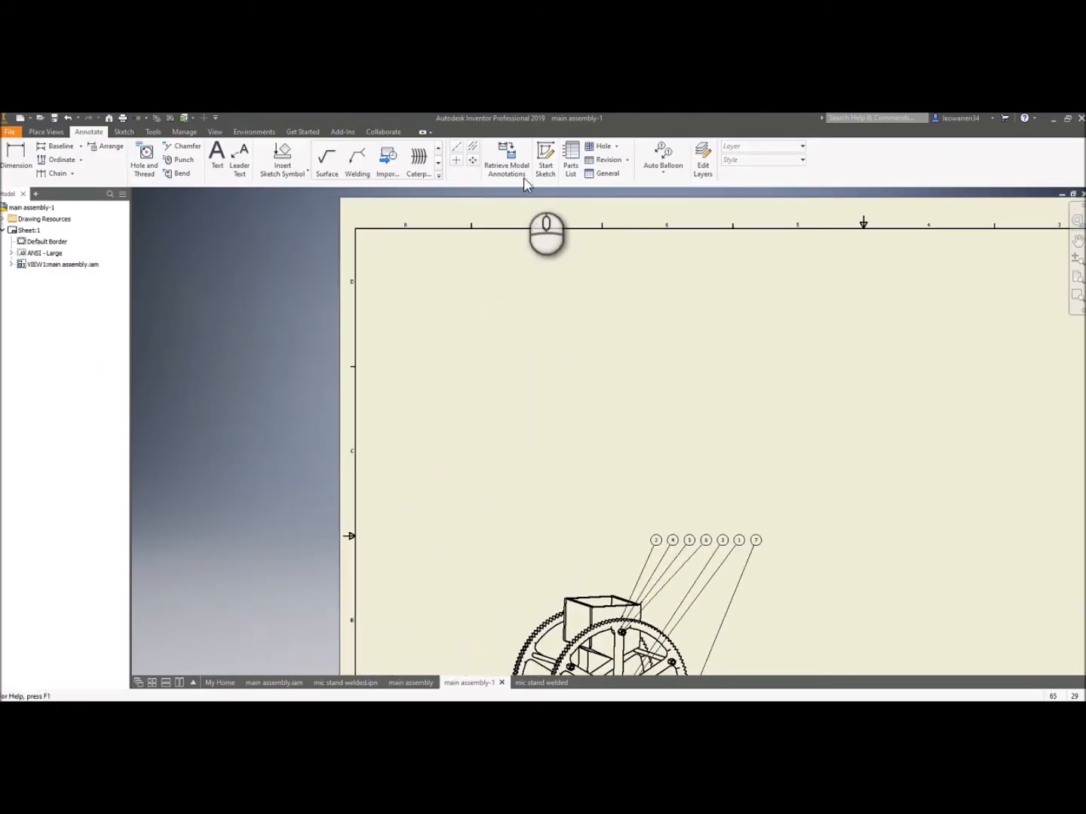
pyautogui.click(568, 175)
pyautogui.click(214, 251)
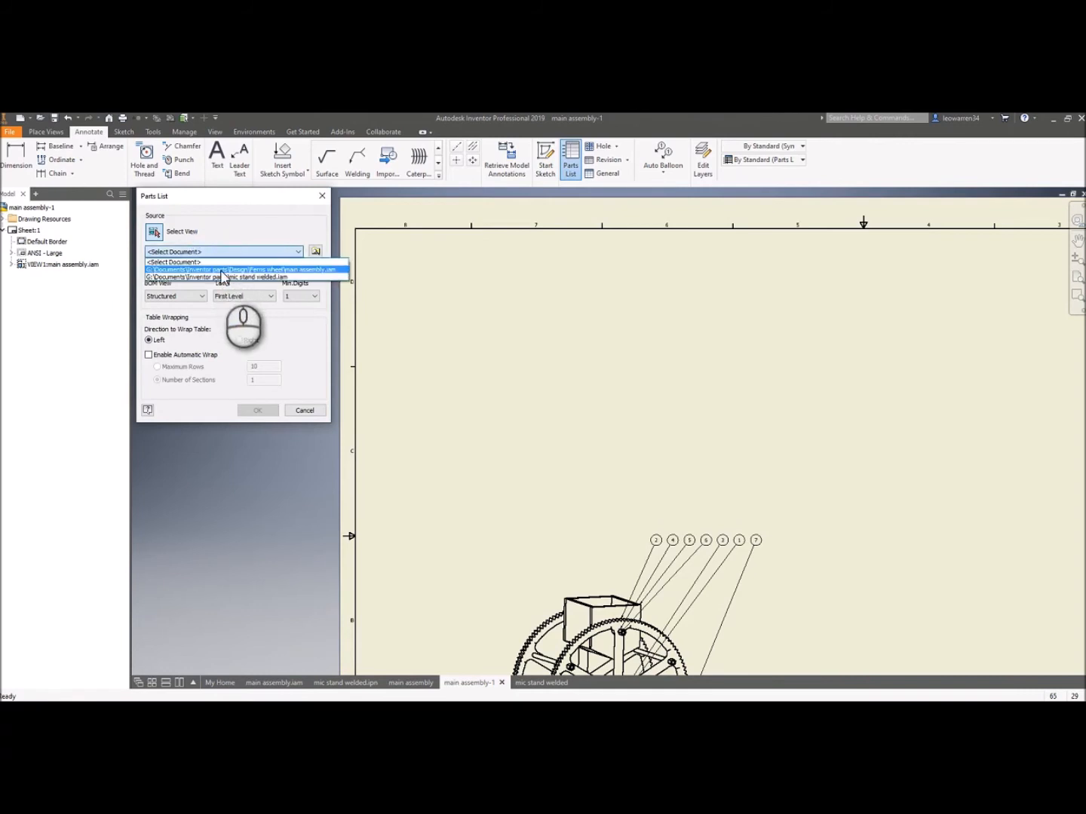
pyautogui.click(226, 269)
pyautogui.click(257, 411)
pyautogui.click(623, 279)
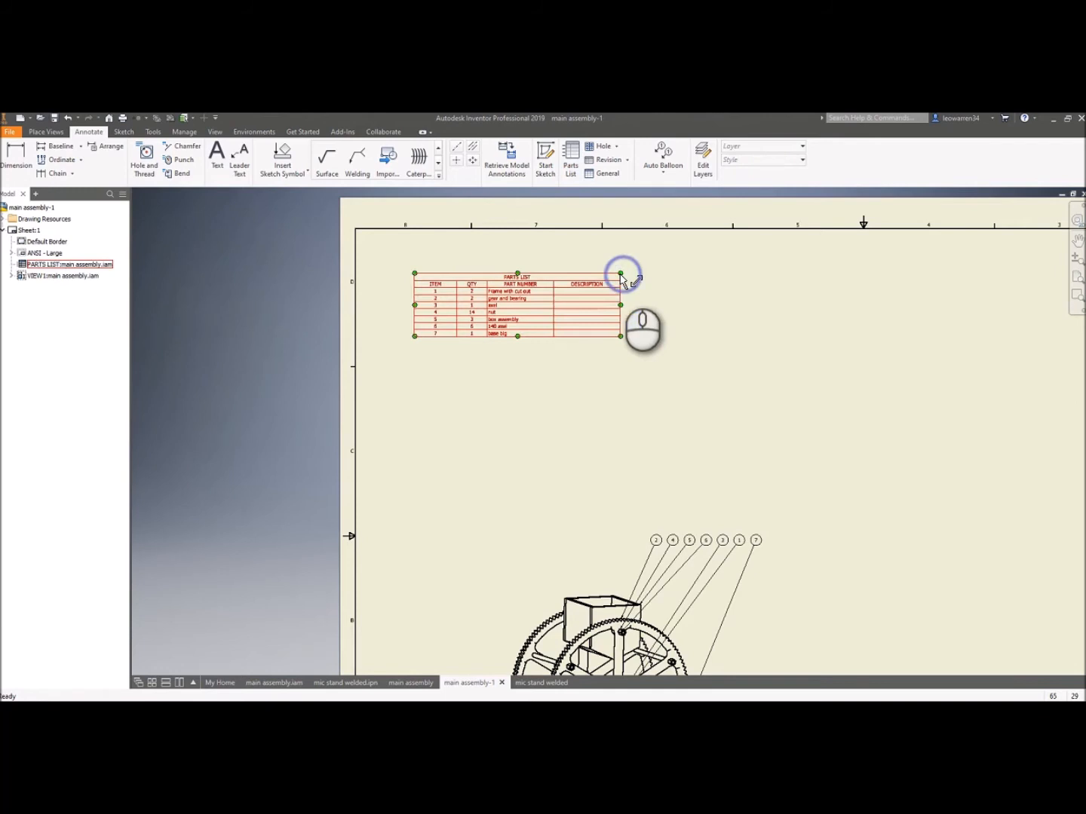
# Open the parts list for editing, examine its item, part number and description cells, and close the editor.
pyautogui.scroll(3, 539, 334)
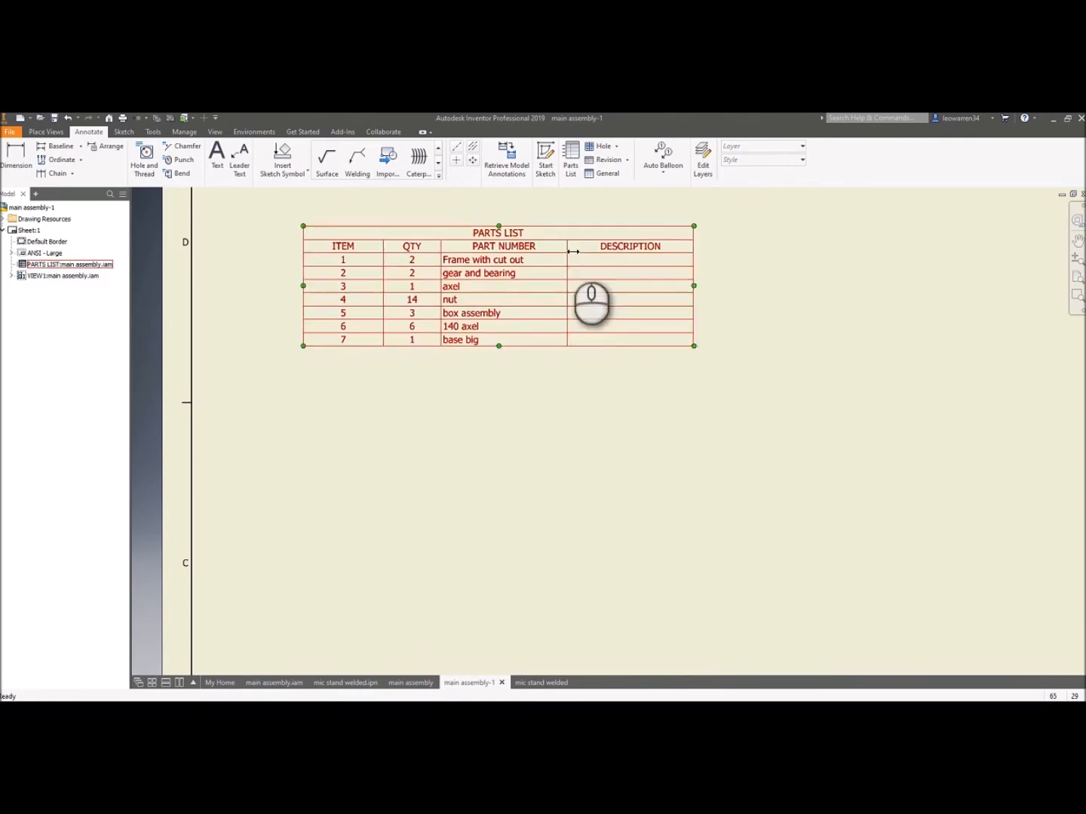
pyautogui.rightClick(548, 254)
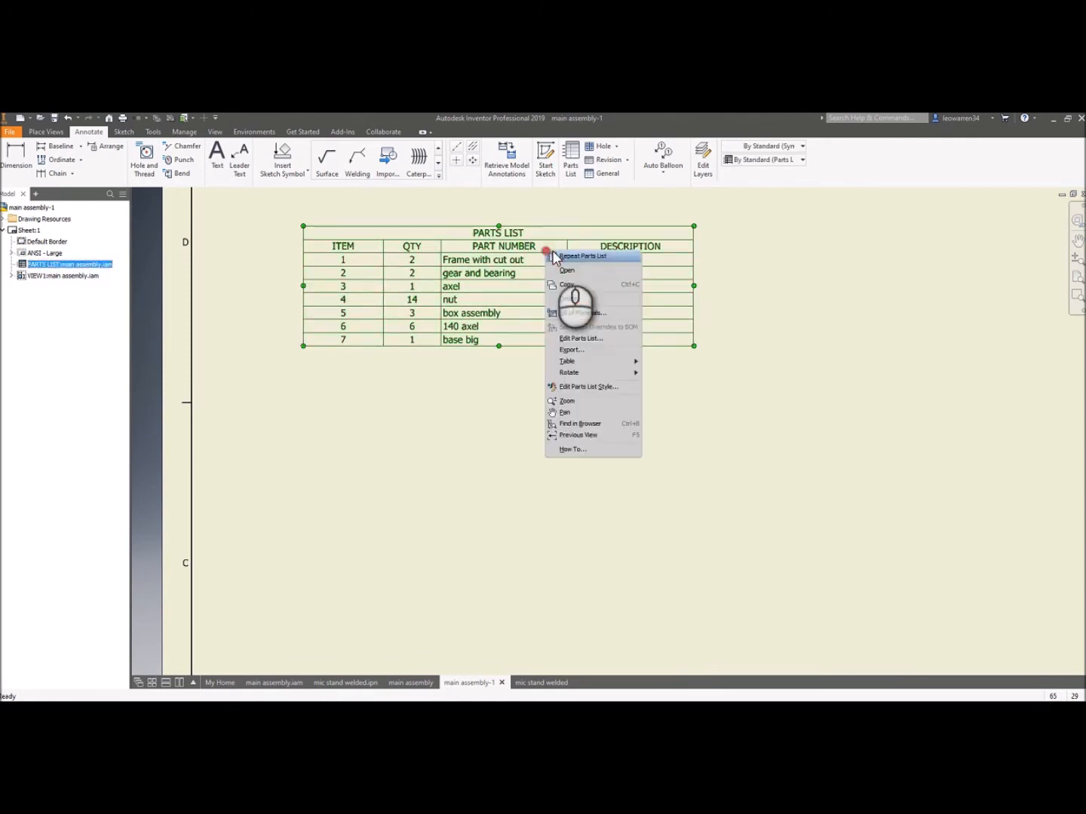
pyautogui.click(681, 269)
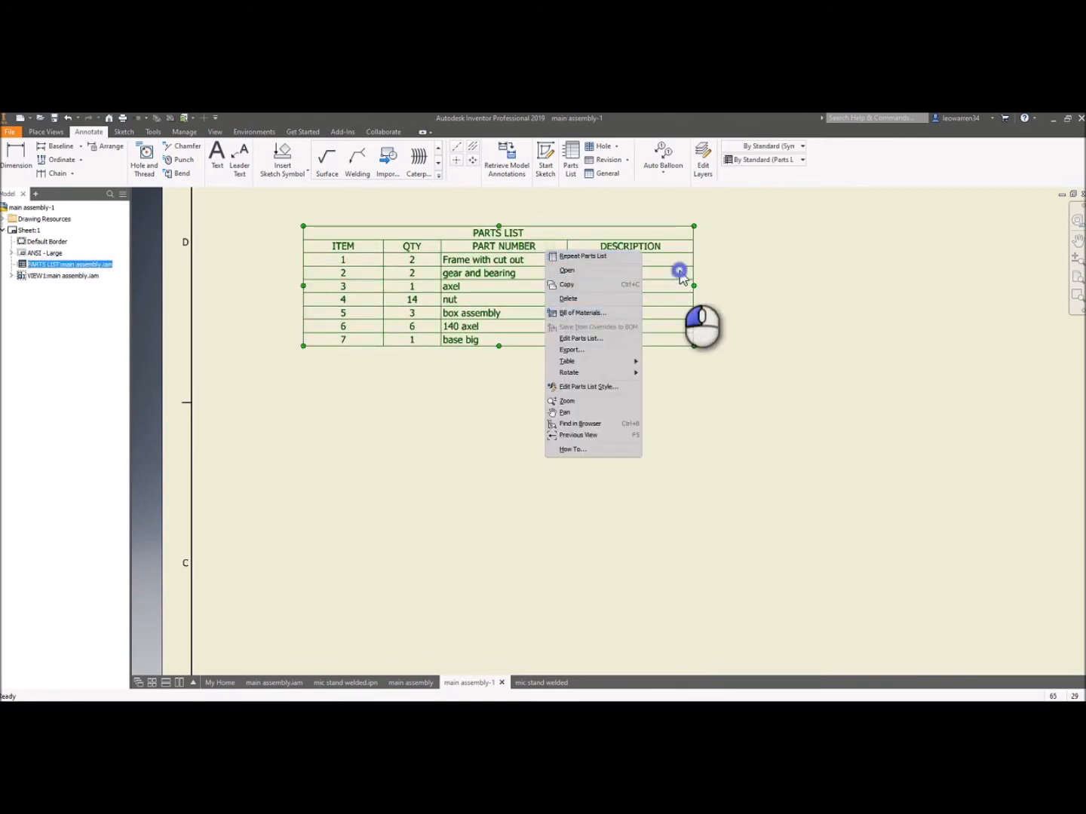
pyautogui.doubleClick(525, 263)
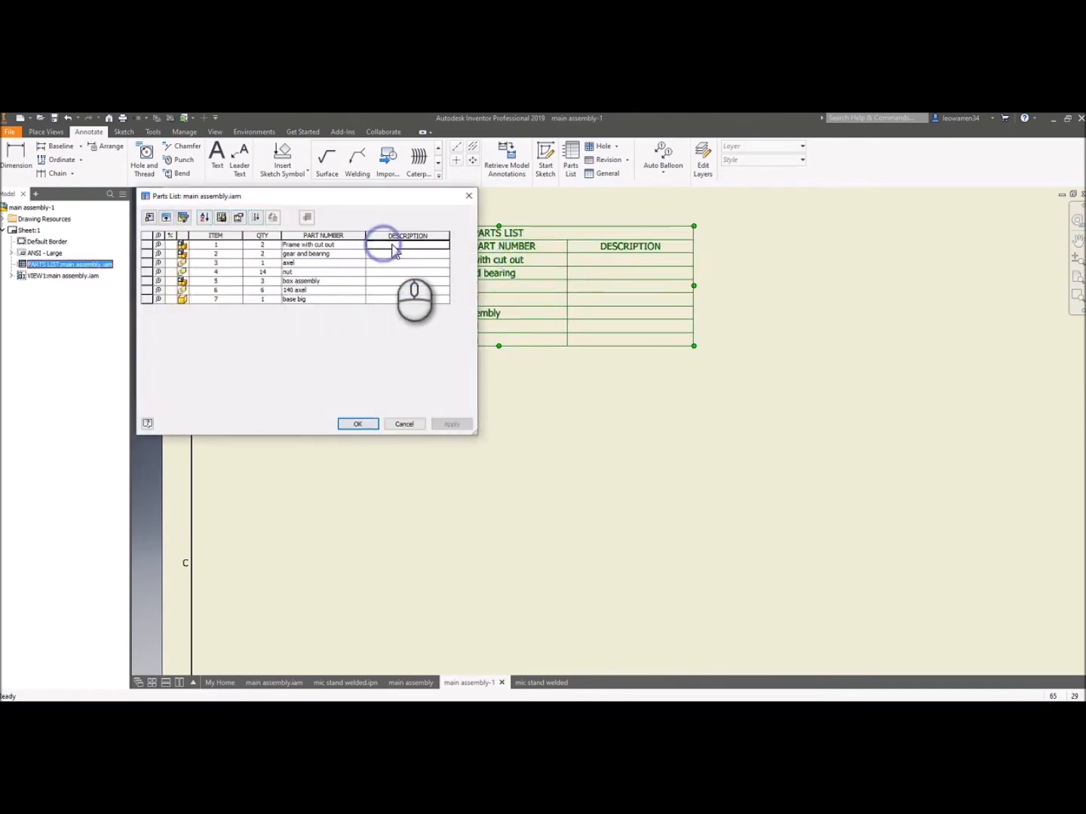
pyautogui.click(363, 255)
pyautogui.click(376, 253)
pyautogui.click(346, 248)
pyautogui.click(333, 255)
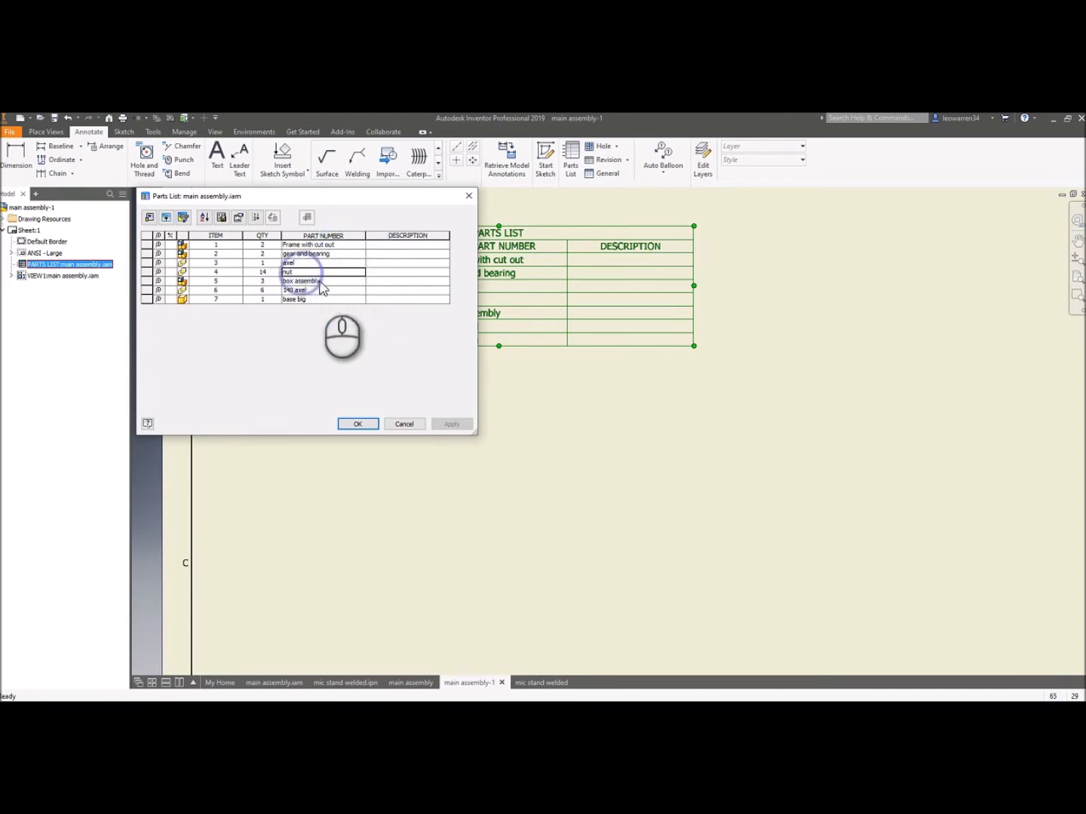
pyautogui.click(377, 273)
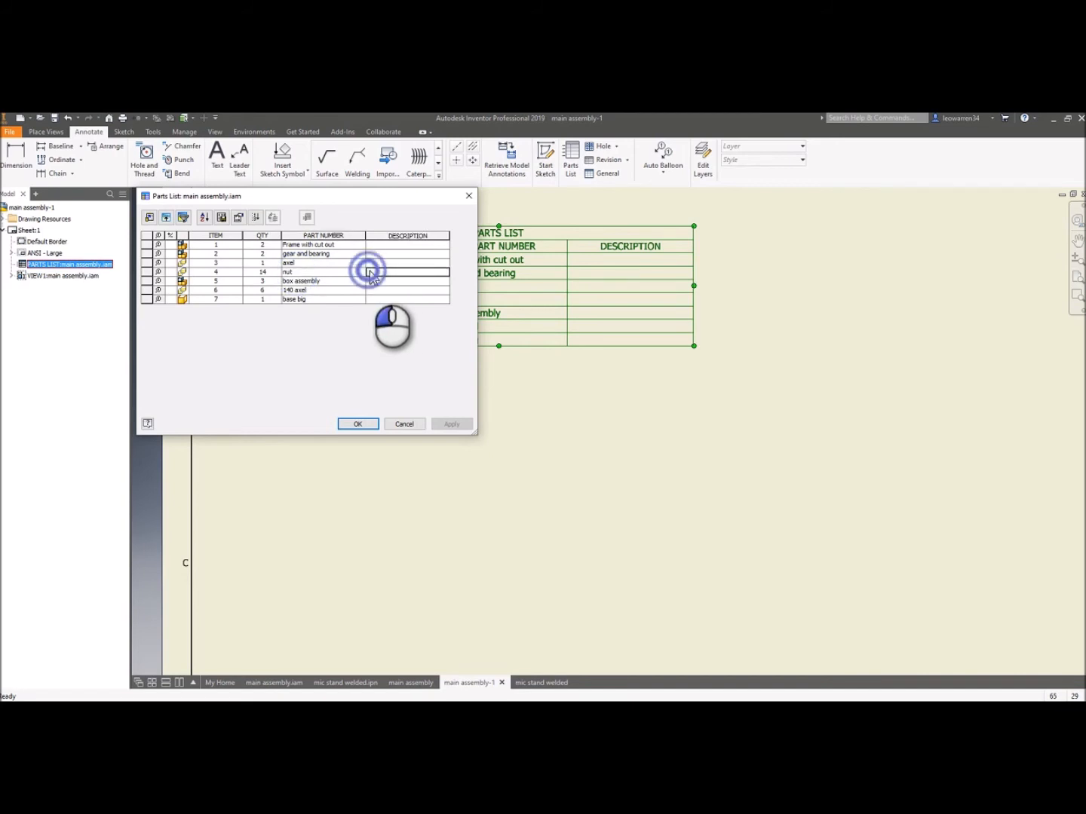
pyautogui.click(212, 244)
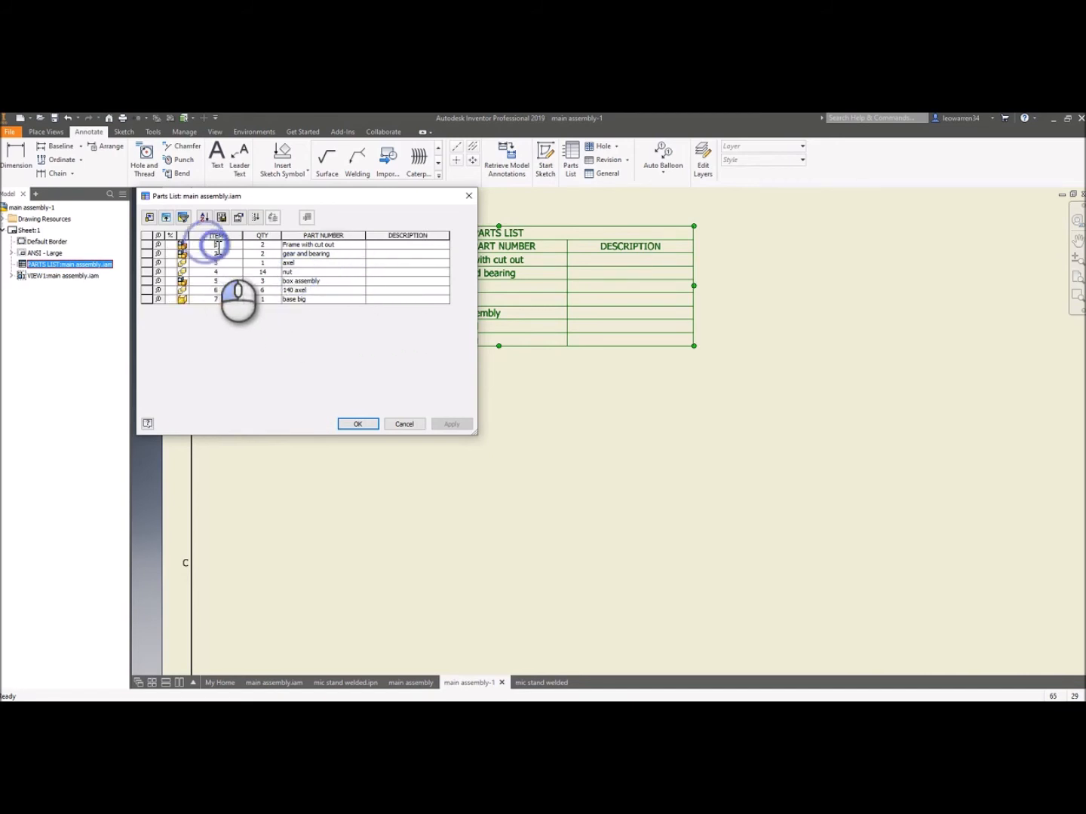
pyautogui.click(159, 244)
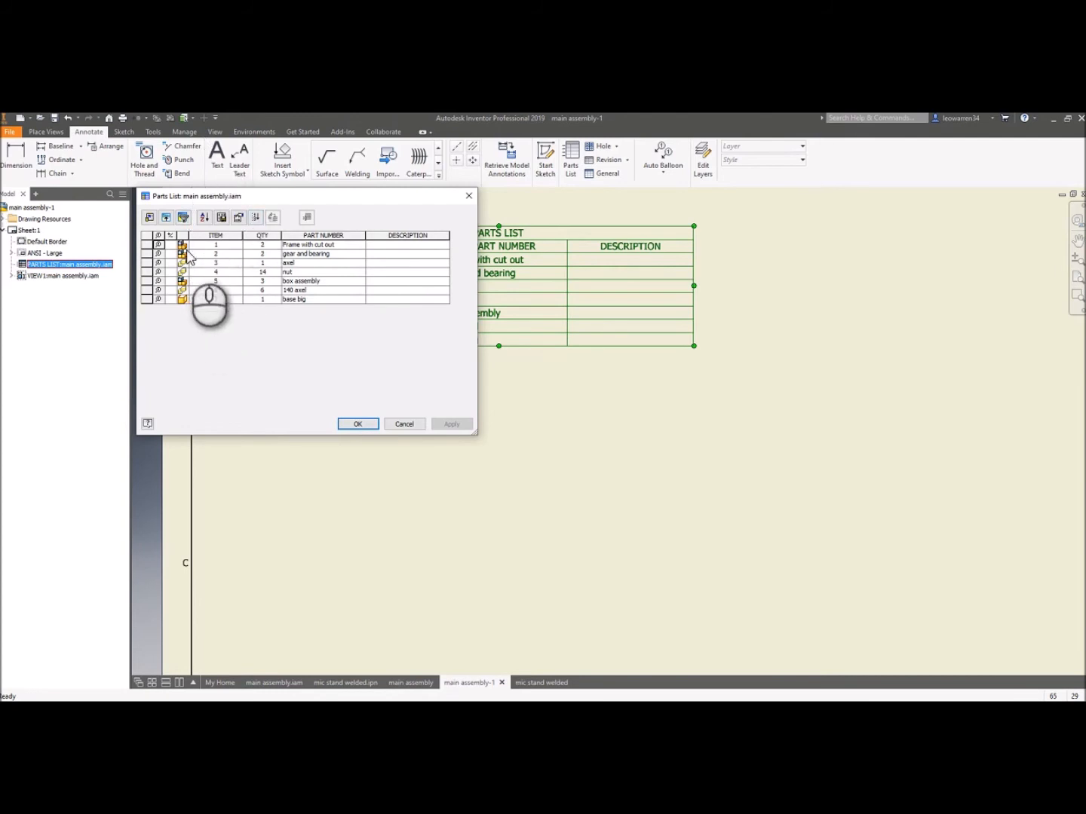
pyautogui.click(358, 425)
pyautogui.scroll(-5, 435, 450)
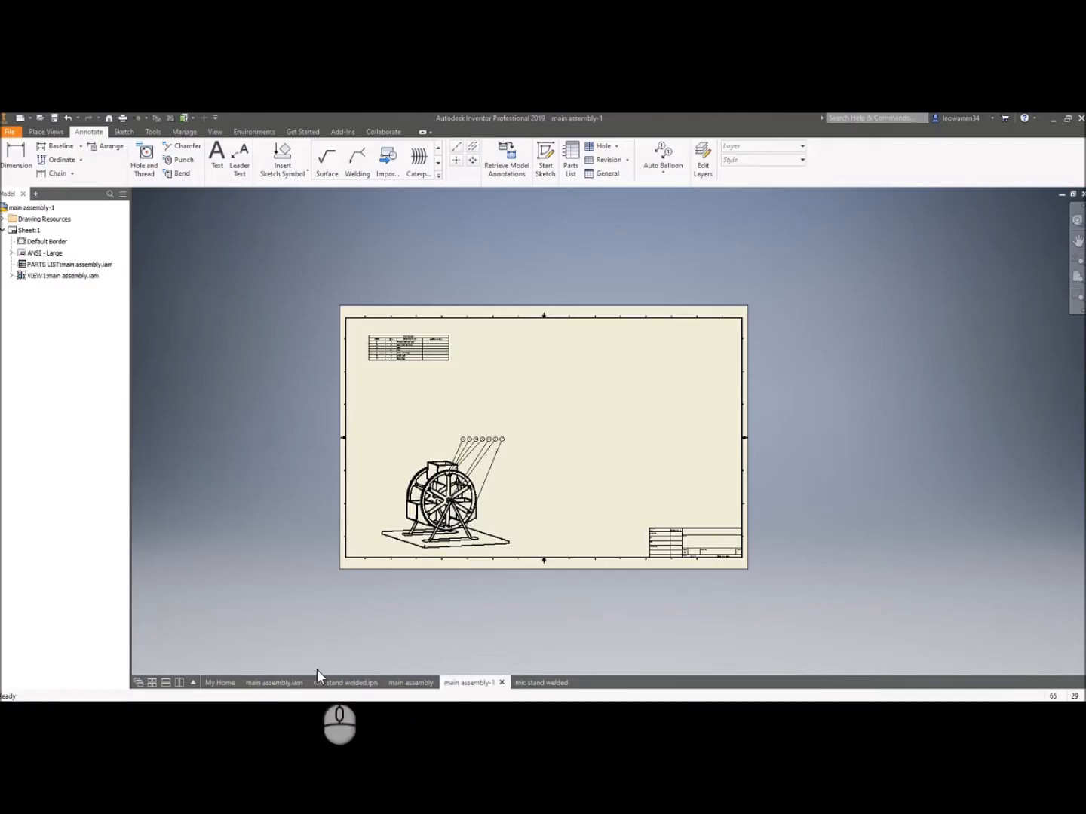
# Switch to the main assembly.iam model, orbit the Ferris wheel with the ViewCube, and look over the ViewCube's options.
pyautogui.click(290, 682)
pyautogui.moveTo(1063, 234)
pyautogui.mouseDown()
pyautogui.moveTo(1027, 245)
pyautogui.moveTo(866, 208)
pyautogui.moveTo(170, 254)
pyautogui.moveTo(1019, 249)
pyautogui.mouseUp()
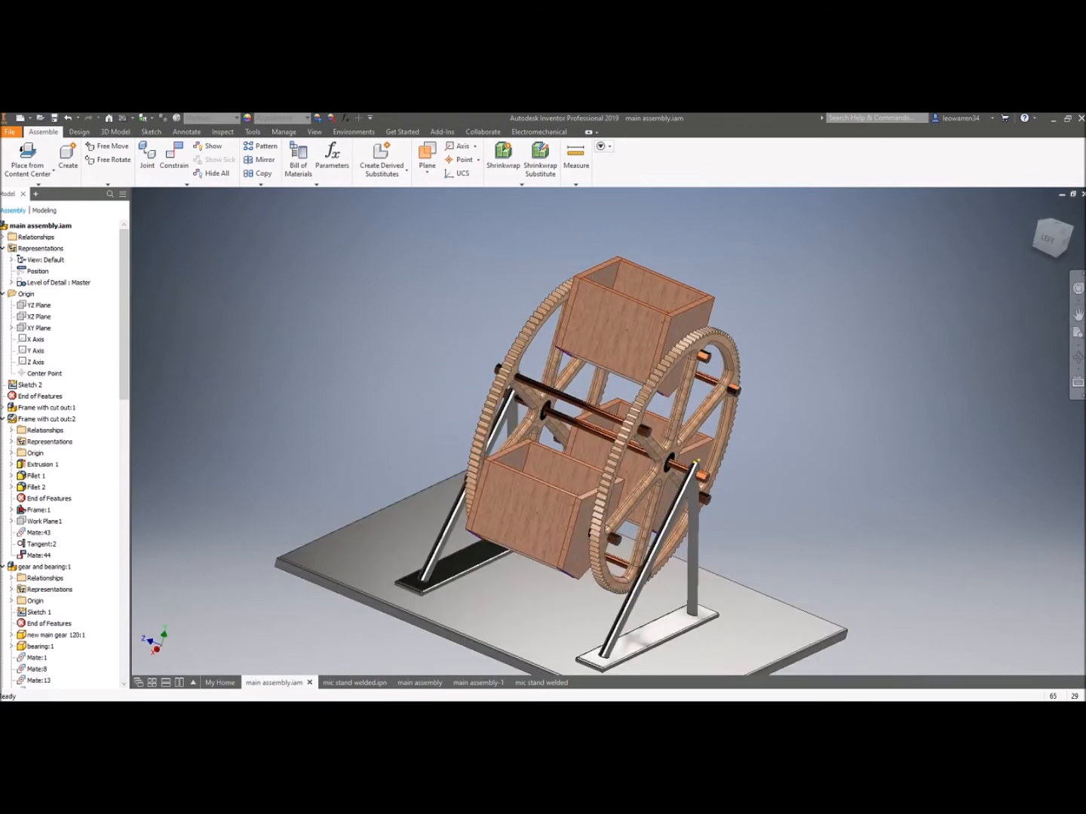
pyautogui.moveTo(1041, 241)
pyautogui.mouseDown()
pyautogui.moveTo(213, 274)
pyautogui.moveTo(1049, 248)
pyautogui.mouseUp()
pyautogui.rightClick(1054, 243)
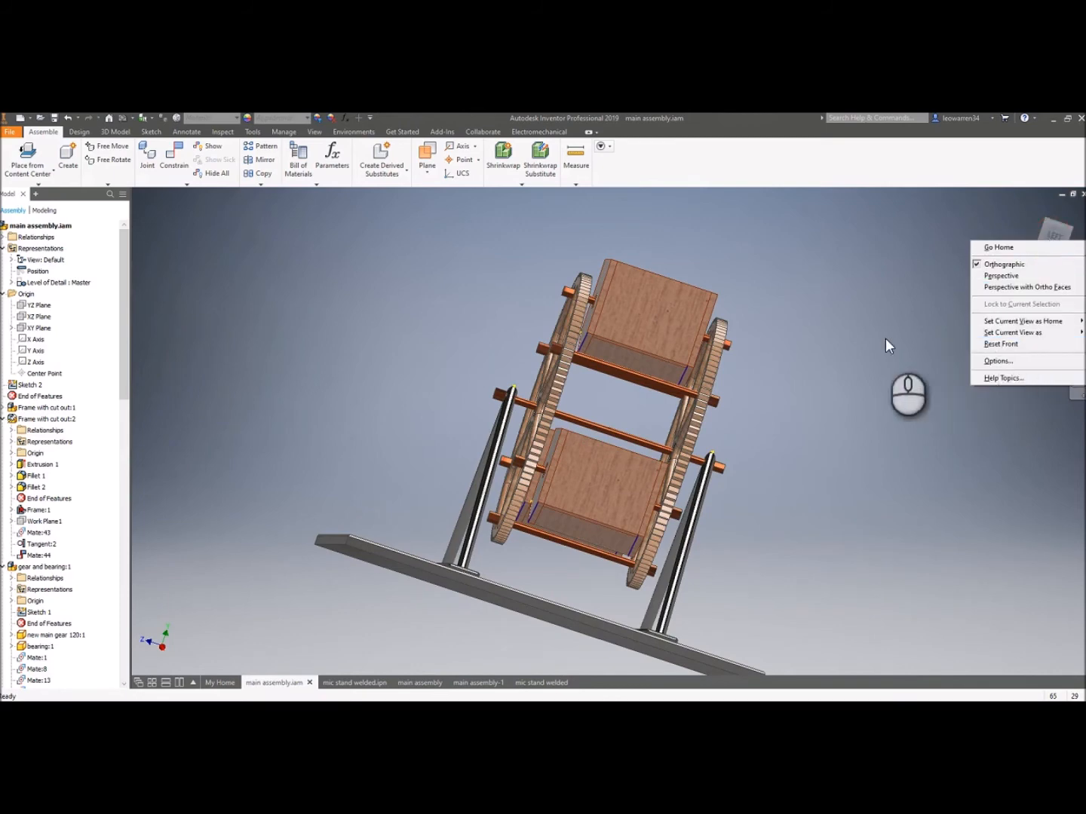
pyautogui.click(906, 295)
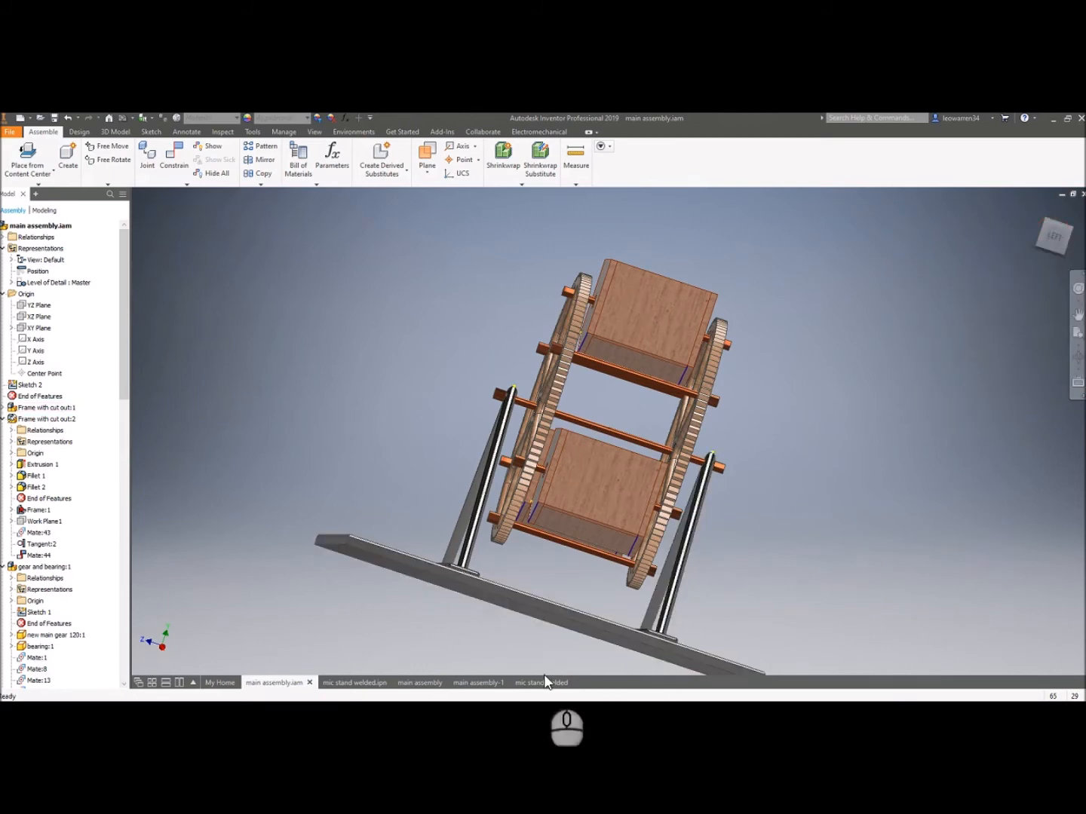
pyautogui.click(533, 716)
pyautogui.click(533, 717)
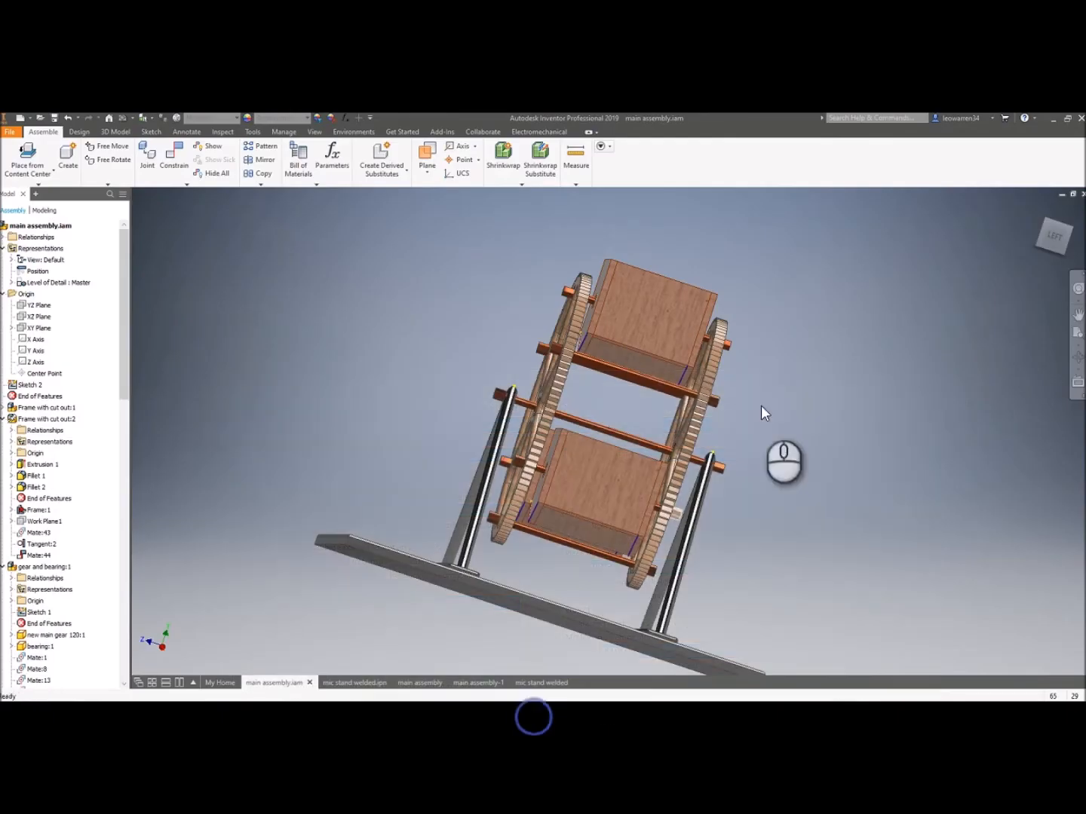
# Try the Perspective and Perspective with Ortho Faces projections on the Ferris wheel assembly and restore Orthographic.
pyautogui.rightClick(1049, 235)
pyautogui.click(1003, 268)
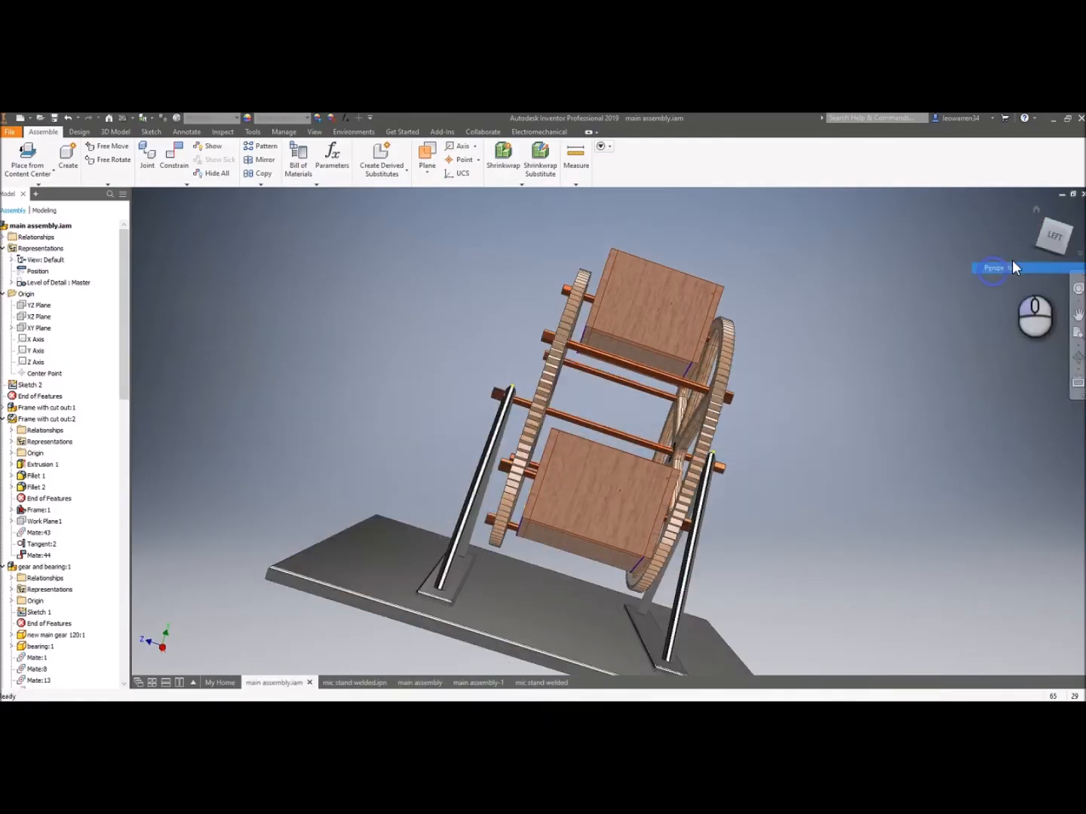
pyautogui.rightClick(1054, 242)
pyautogui.click(1030, 289)
pyautogui.rightClick(1049, 241)
pyautogui.click(1023, 267)
# Send the Ferris wheel model to its home view, rotate it with the ViewCube, and restore the home view.
pyautogui.rightClick(1044, 242)
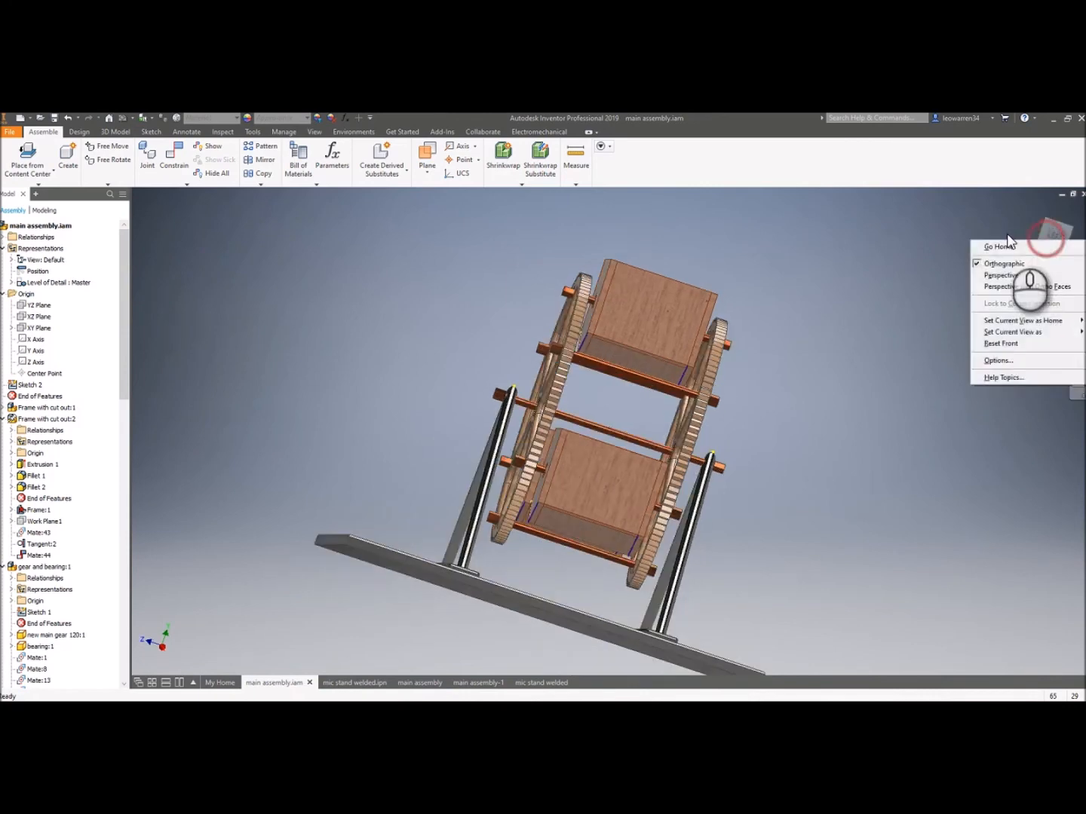
pyautogui.click(1002, 248)
pyautogui.click(1062, 234)
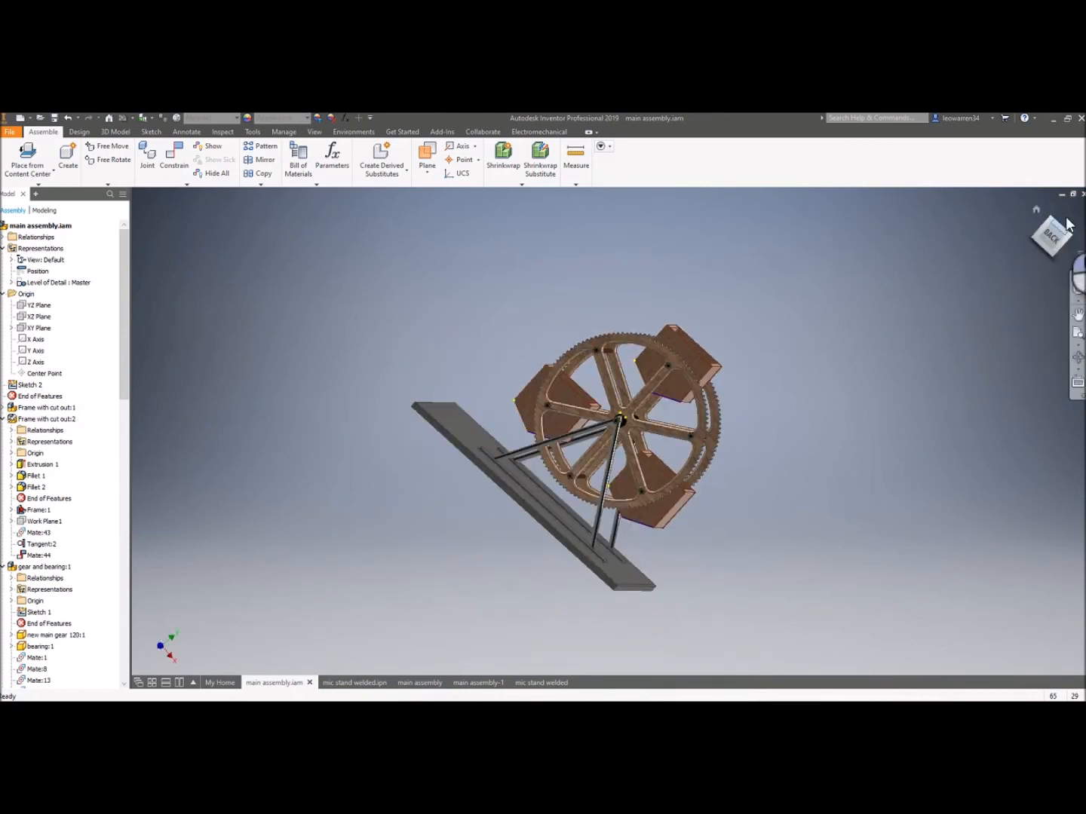
pyautogui.rightClick(1053, 227)
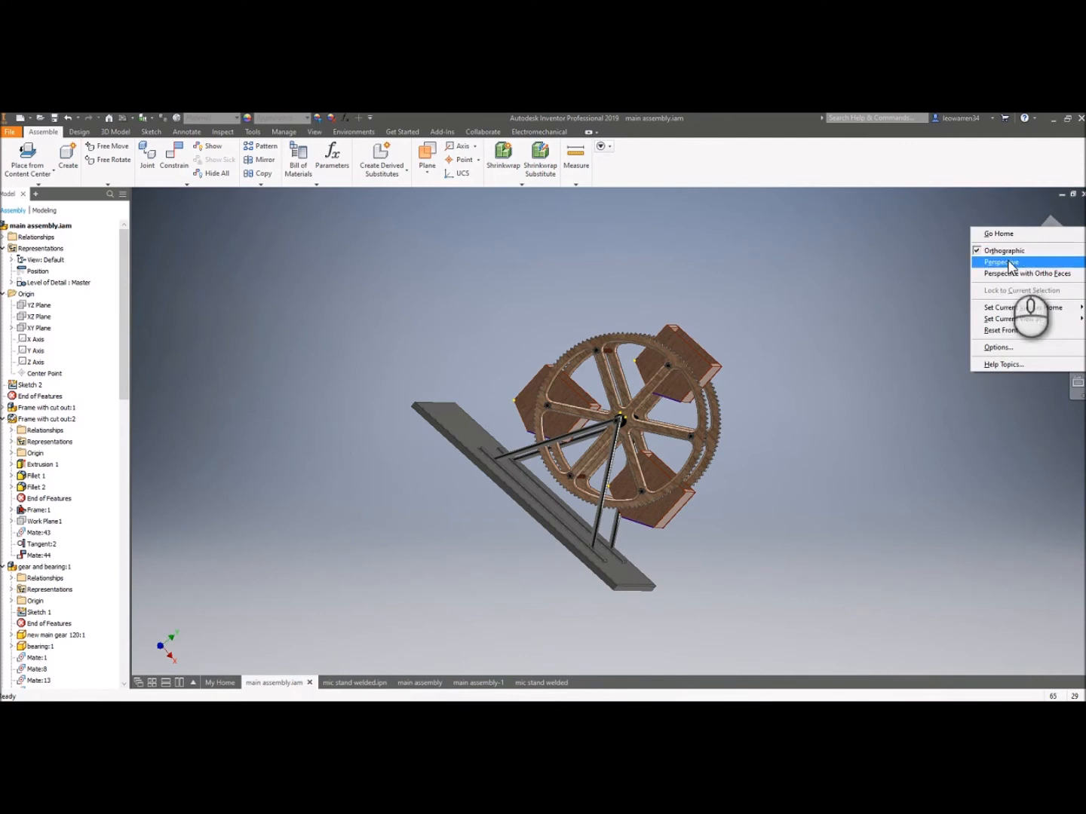
pyautogui.moveTo(1023, 307)
pyautogui.click(923, 309)
pyautogui.click(1036, 209)
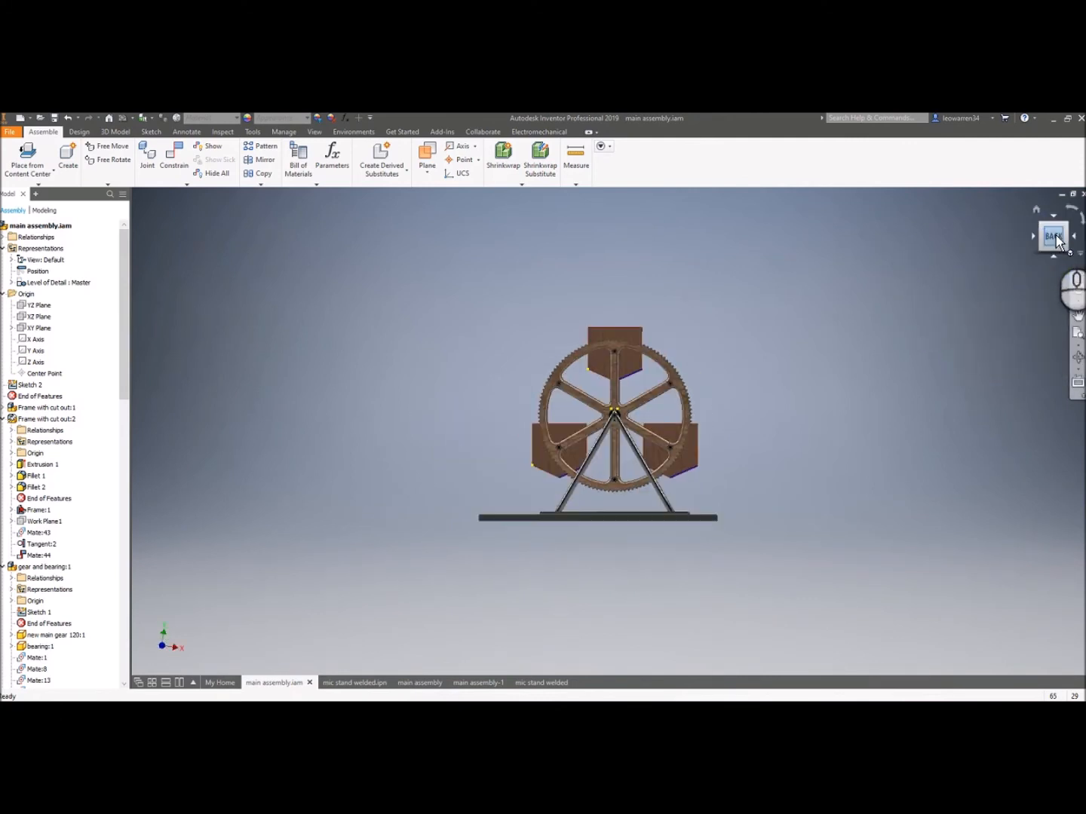
# Review the ViewCube's view-setting options and orbit the Ferris wheel to an angled view showing both gear wheels.
pyautogui.rightClick(1053, 236)
pyautogui.moveTo(1025, 327)
pyautogui.click(950, 338)
pyautogui.moveTo(1045, 241); pyautogui.dragTo(441, 552)
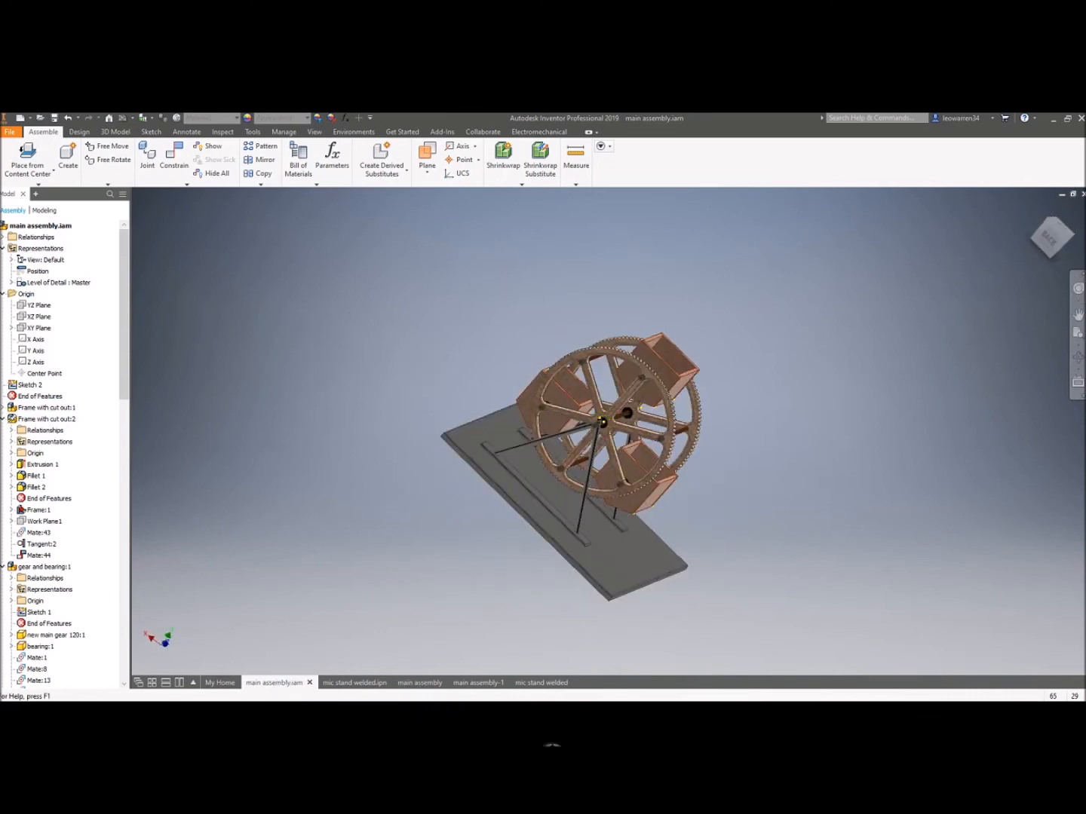
pyautogui.click(530, 706)
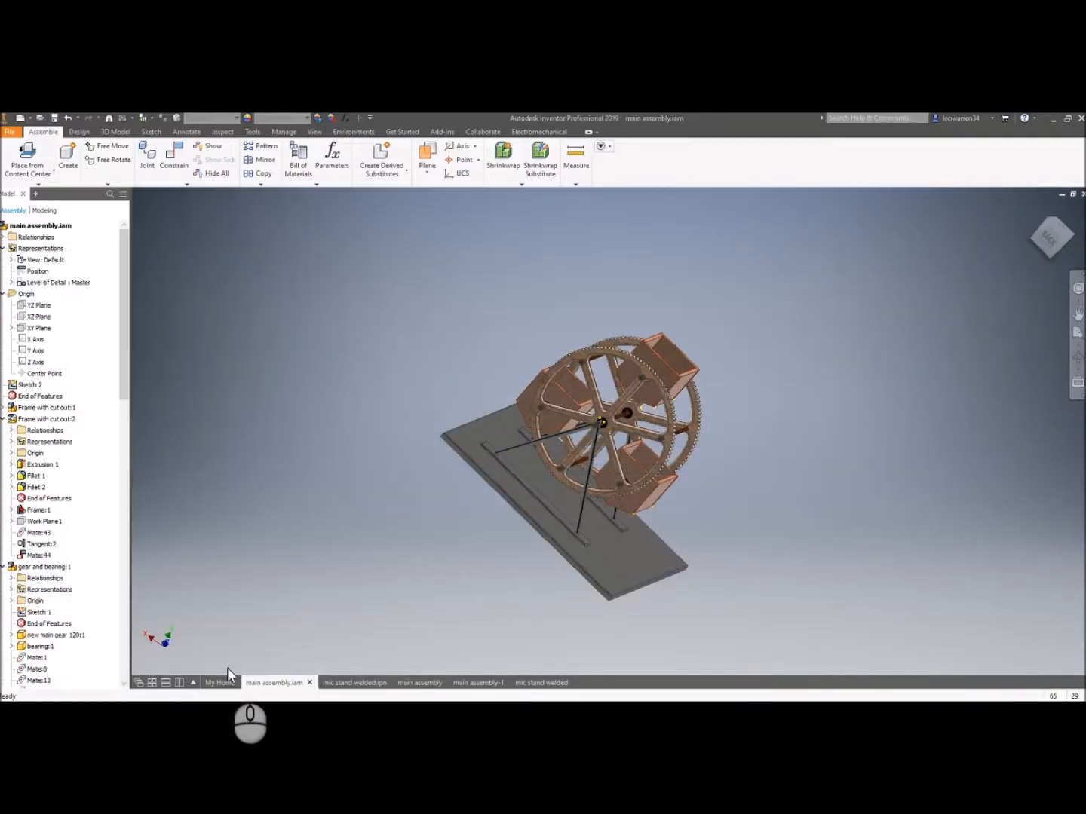
# Go to the My Home page and browse the advanced templates for the standard Inventor file types.
pyautogui.click(225, 682)
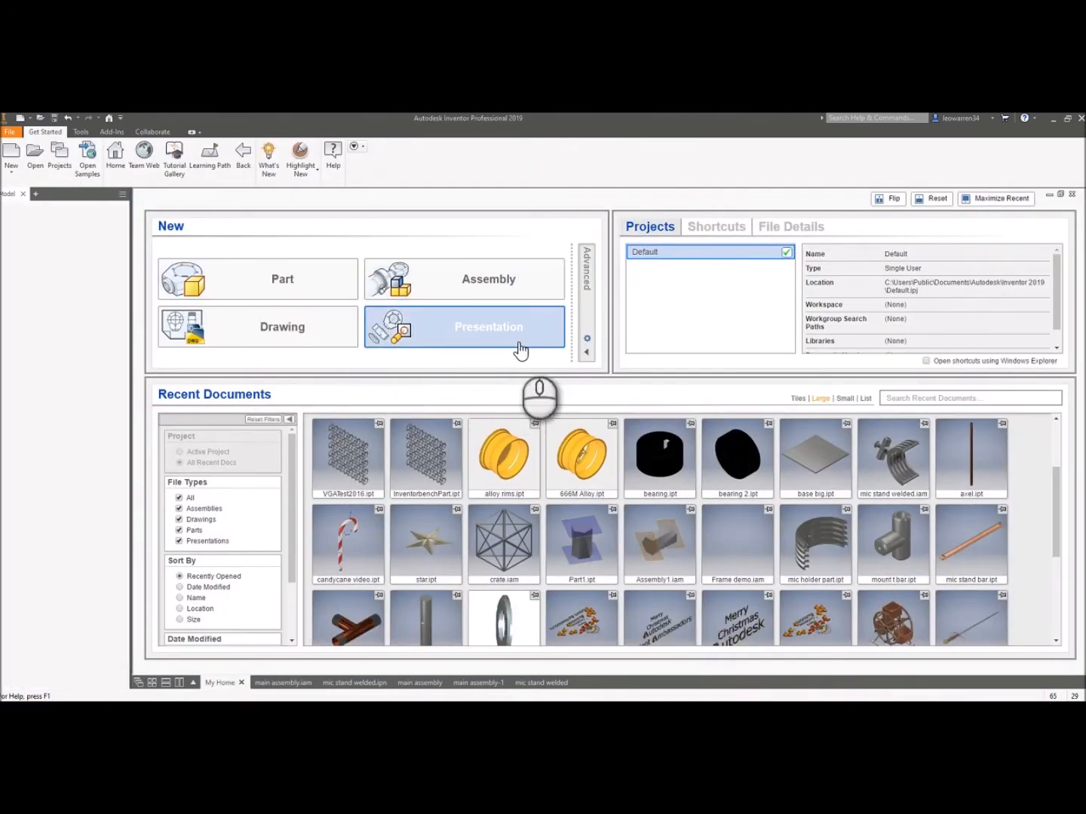
pyautogui.click(586, 342)
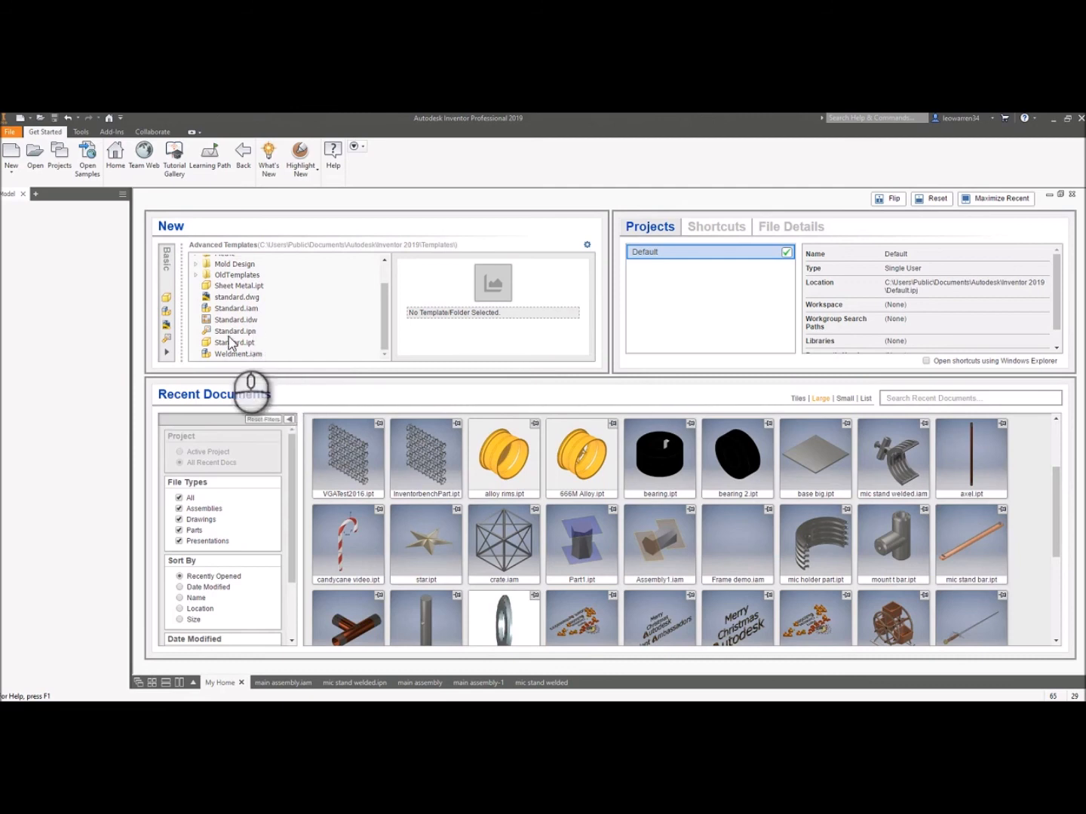
pyautogui.scroll(2, 233, 352)
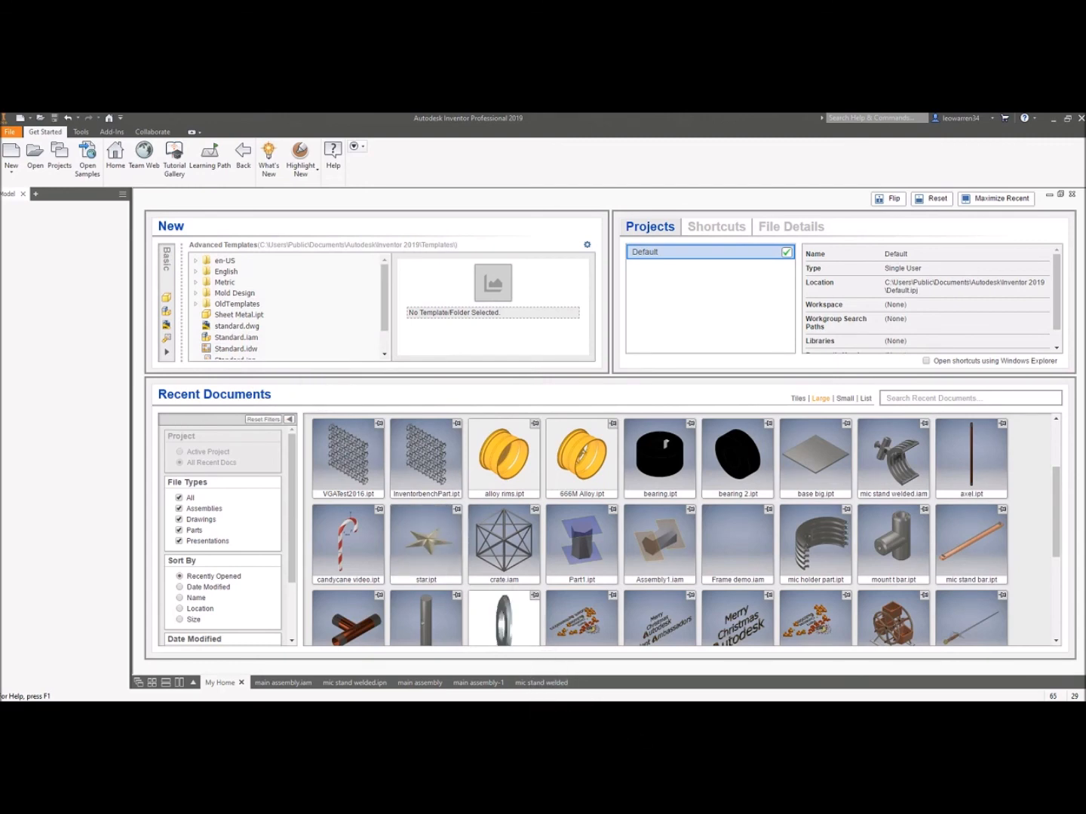
# Review the Inventor exam objectives PDF in Acrobat Reader and return to its introduction.
pyautogui.click(535, 716)
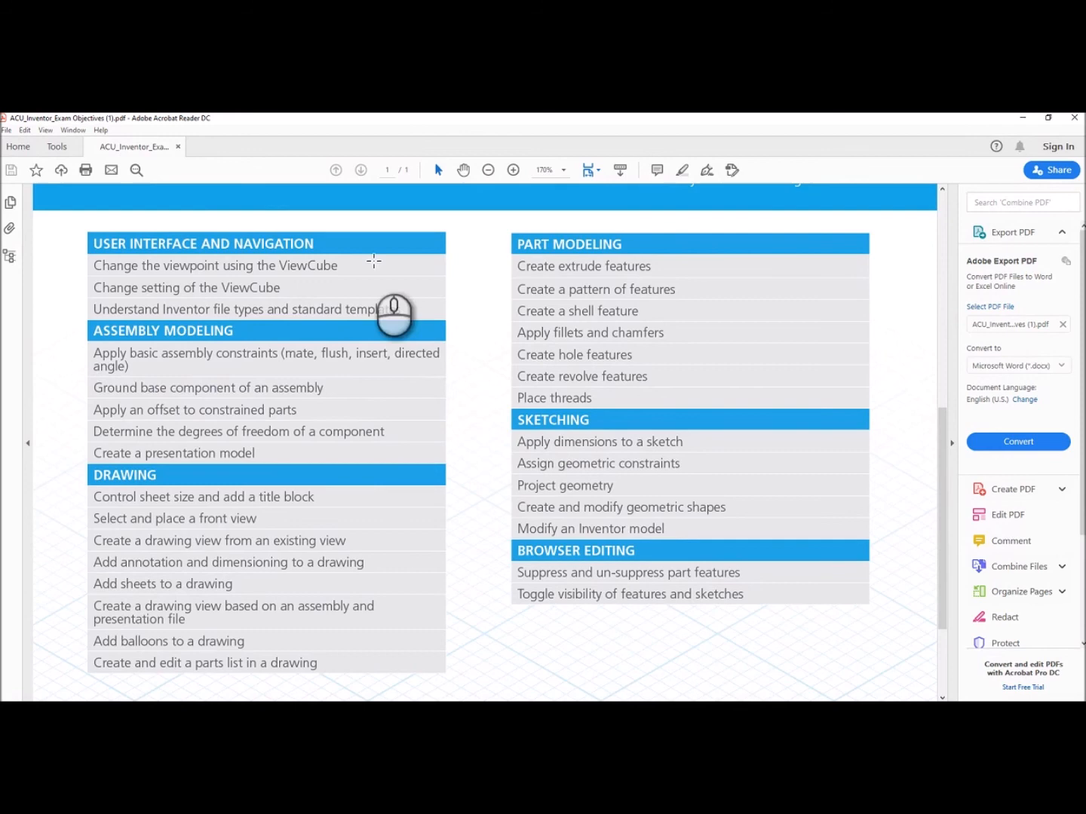
pyautogui.scroll(4, 404, 305)
pyautogui.scroll(6, 404, 304)
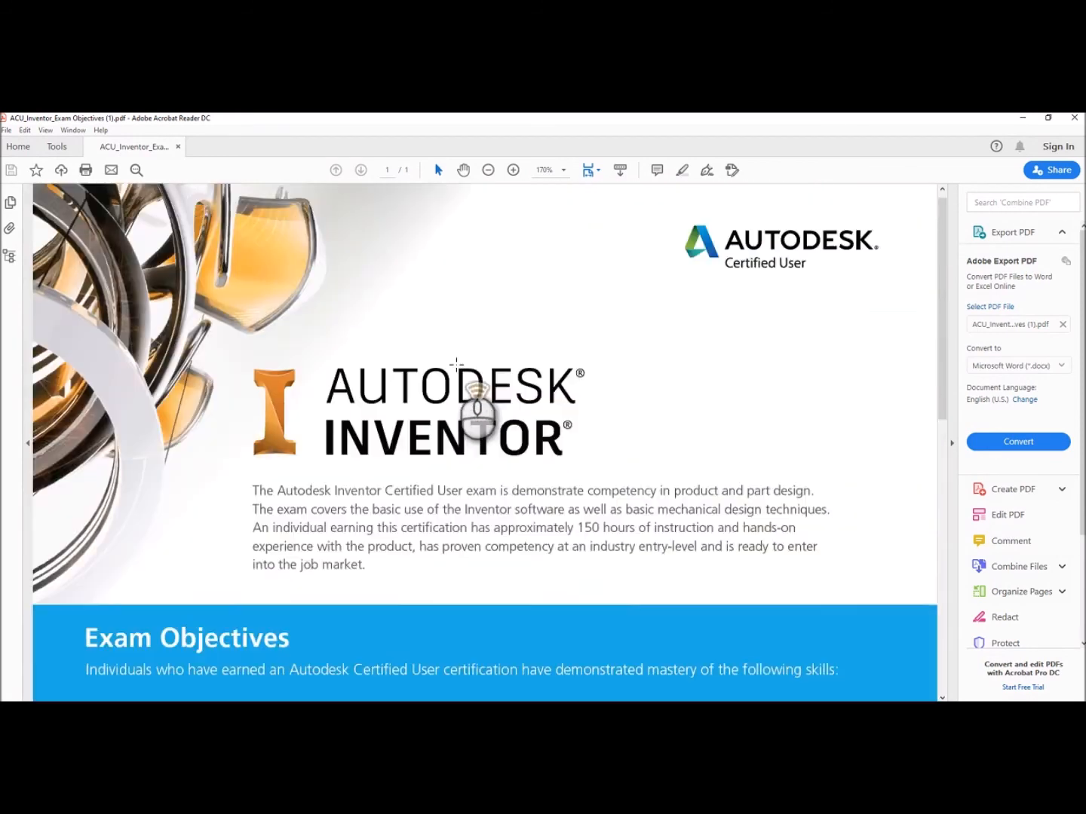